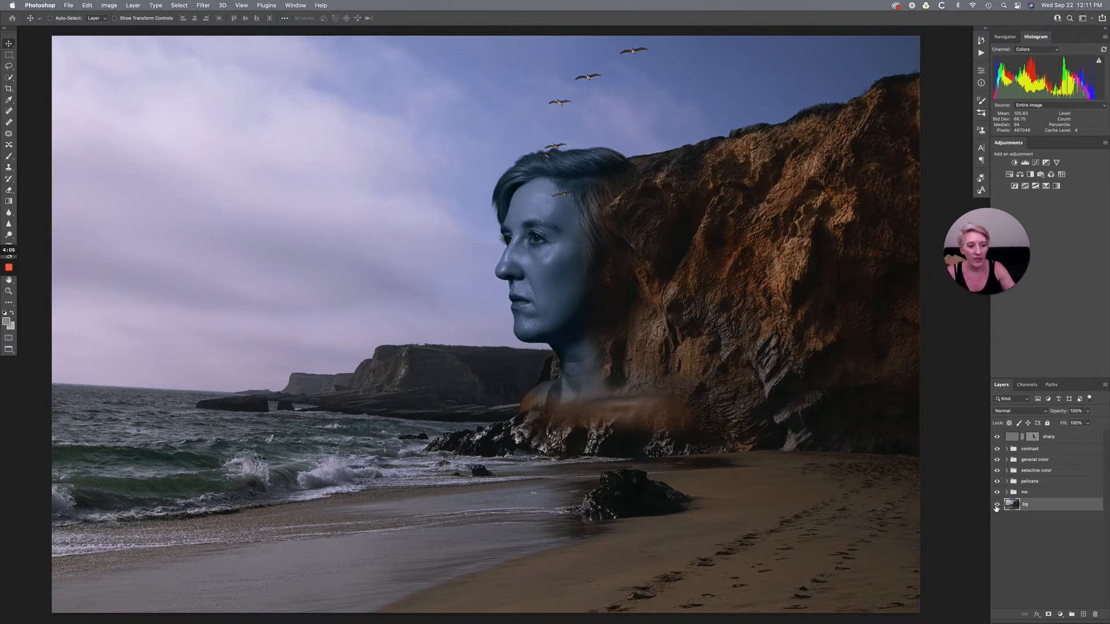
- Hide every layer and group above the bg layer so only the beach and cliff photo shows
left_click_drag(996, 439, 997, 494)
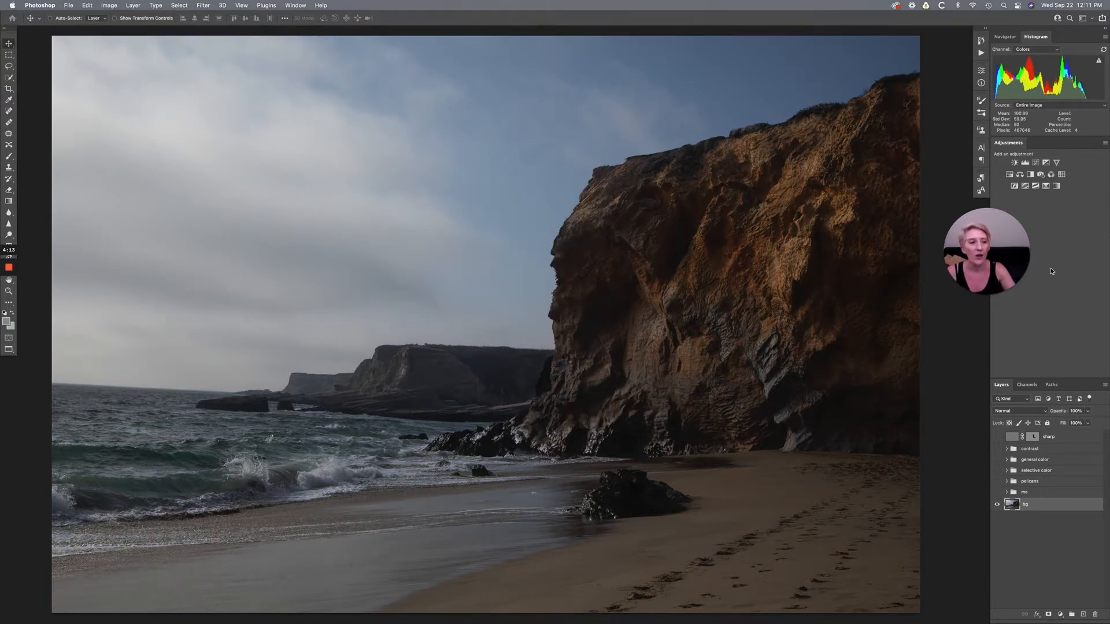
mouse_move(999, 281)
key("Tab")
left_click_drag(1000, 281, 1055, 288)
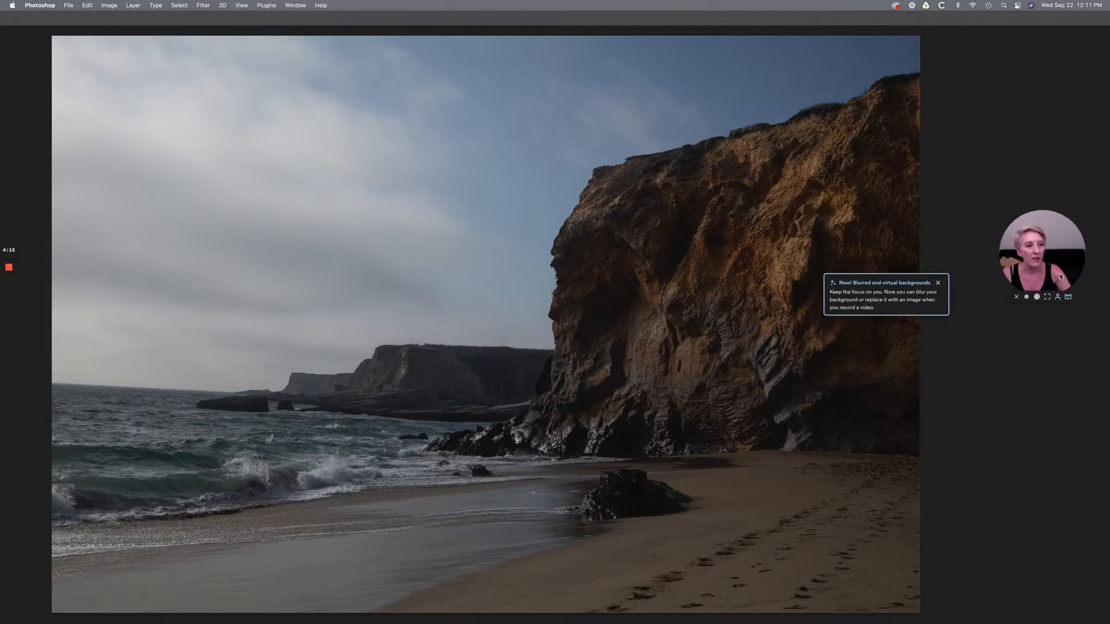
key("Tab")
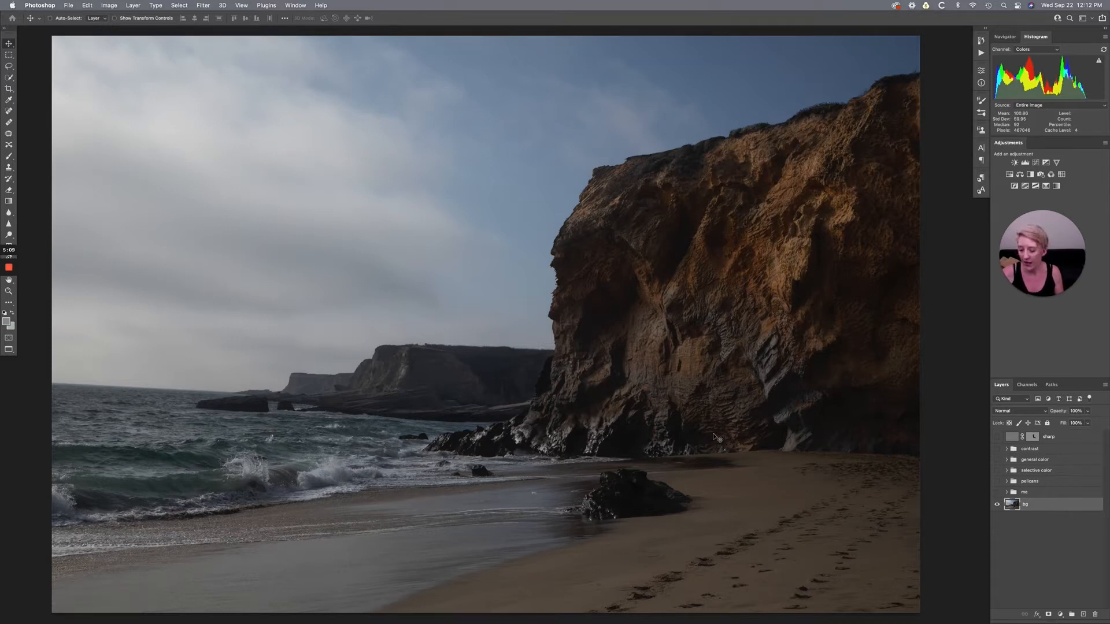
- Look through the open beach and pelican photos, switch to the portrait document, and clear its active selection
key("ctrl+Tab")
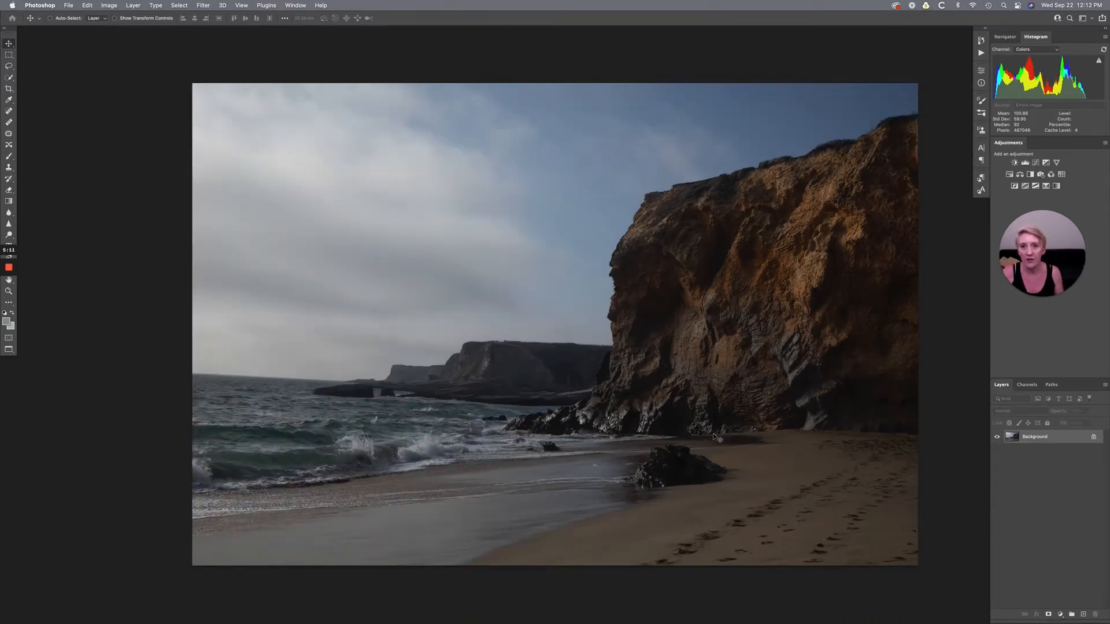
key("ctrl+Tab")
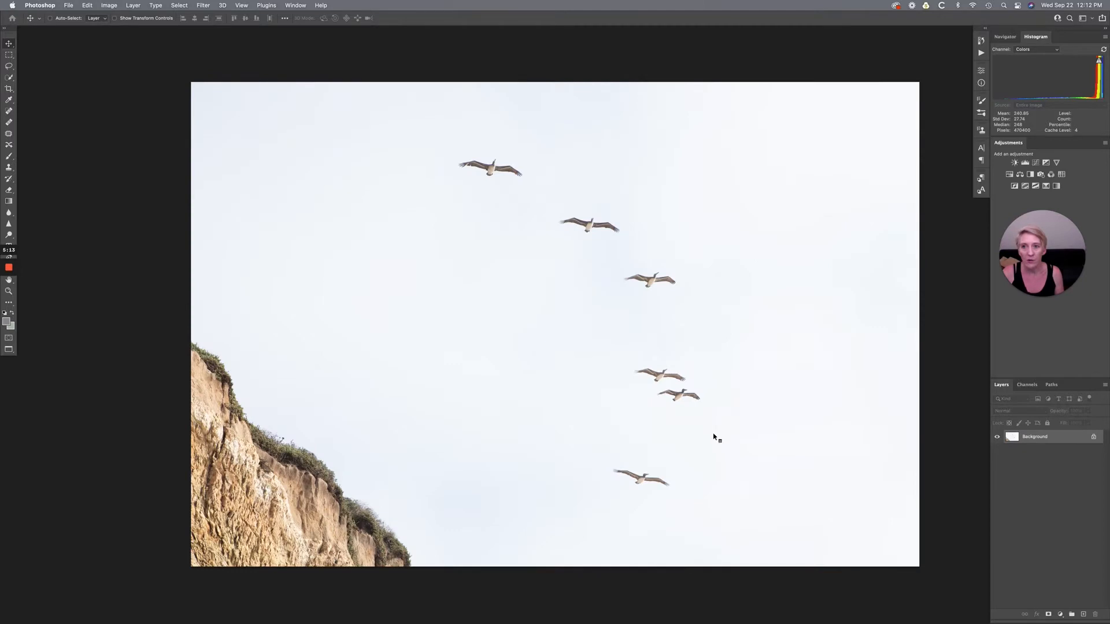
key("ctrl+Tab")
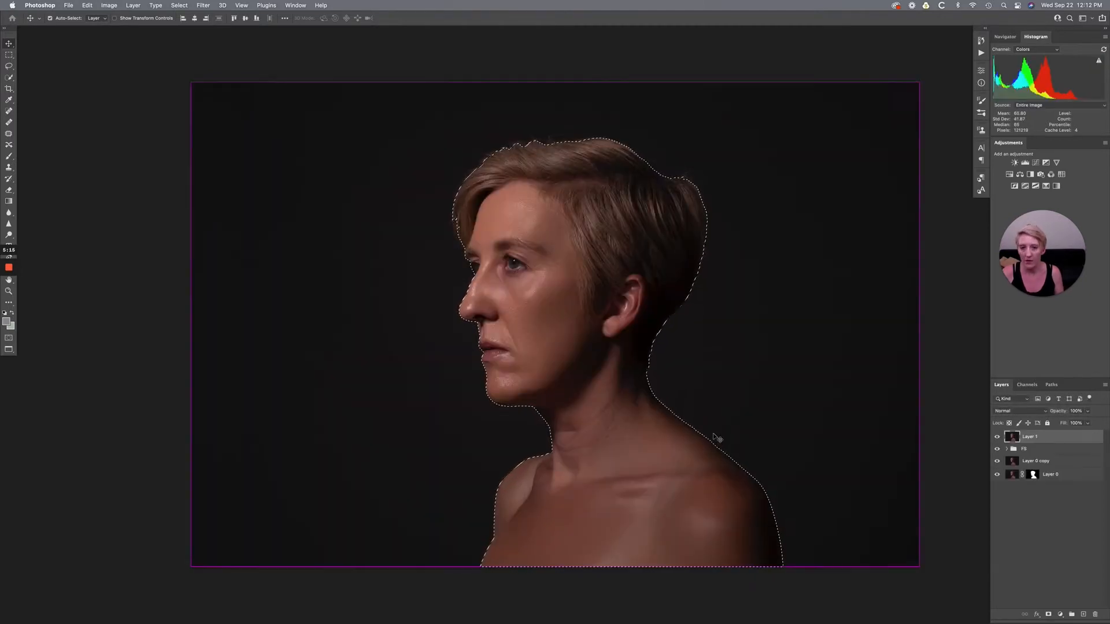
key("ctrl+d")
scroll(717, 438, "right", 3)
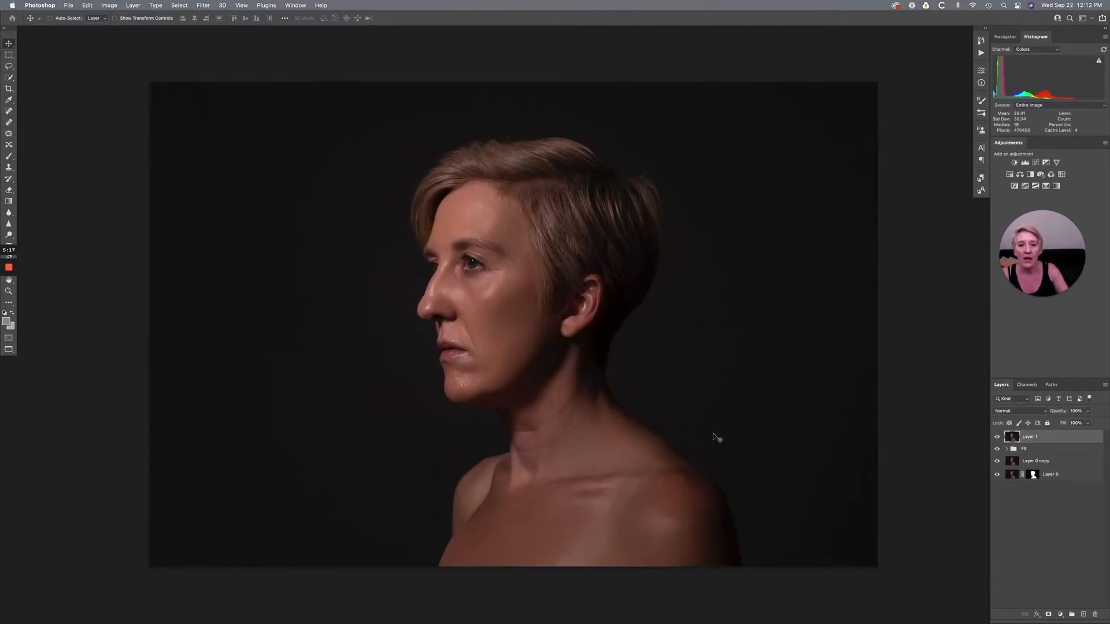
scroll(717, 438, "left", 1)
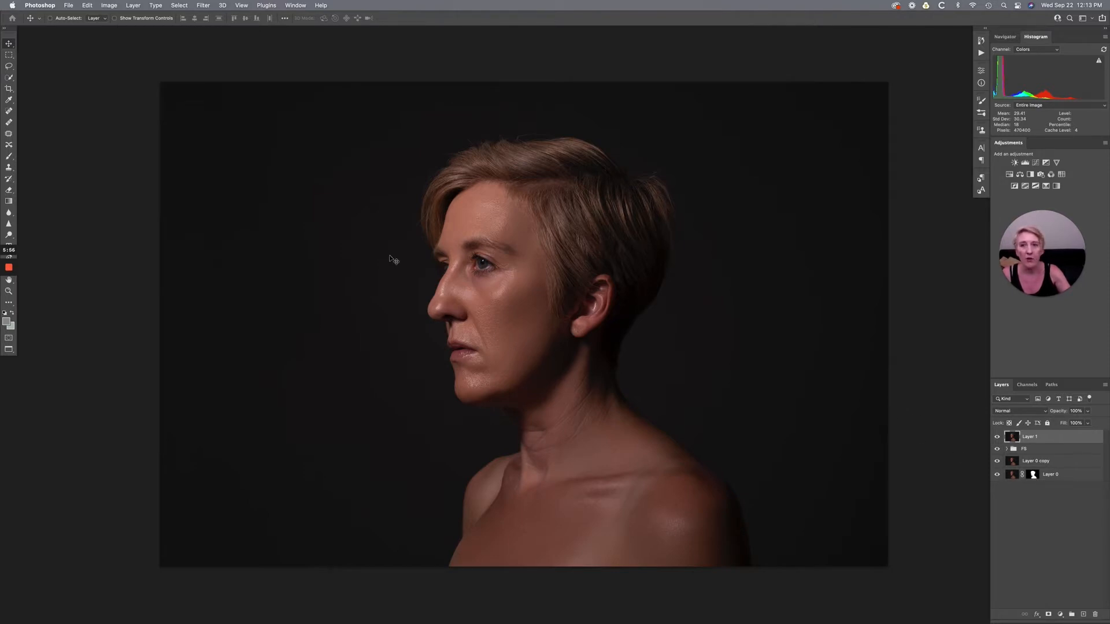
- Select the person in the portrait automatically with Select Subject on Layer 1
scroll(370, 238, "right", 2)
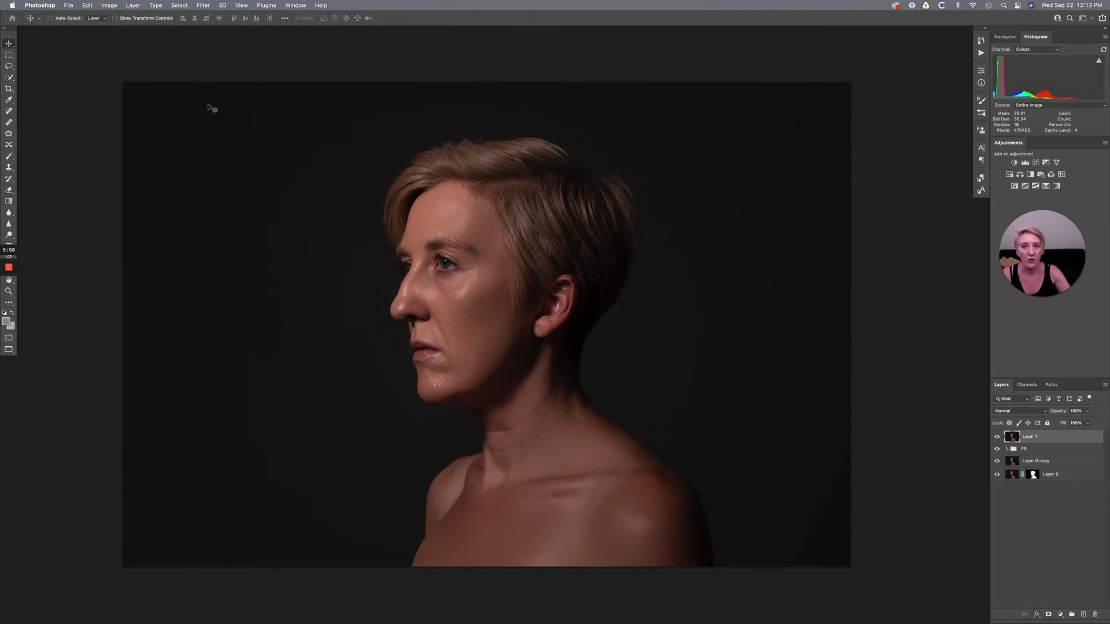
left_click(178, 5)
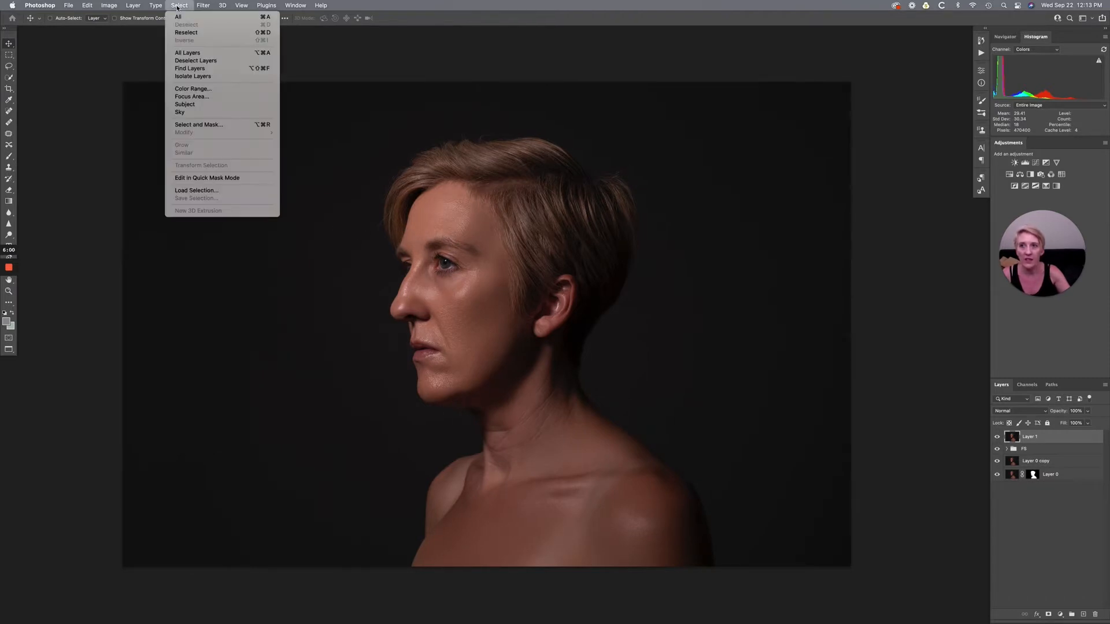
left_click(189, 106)
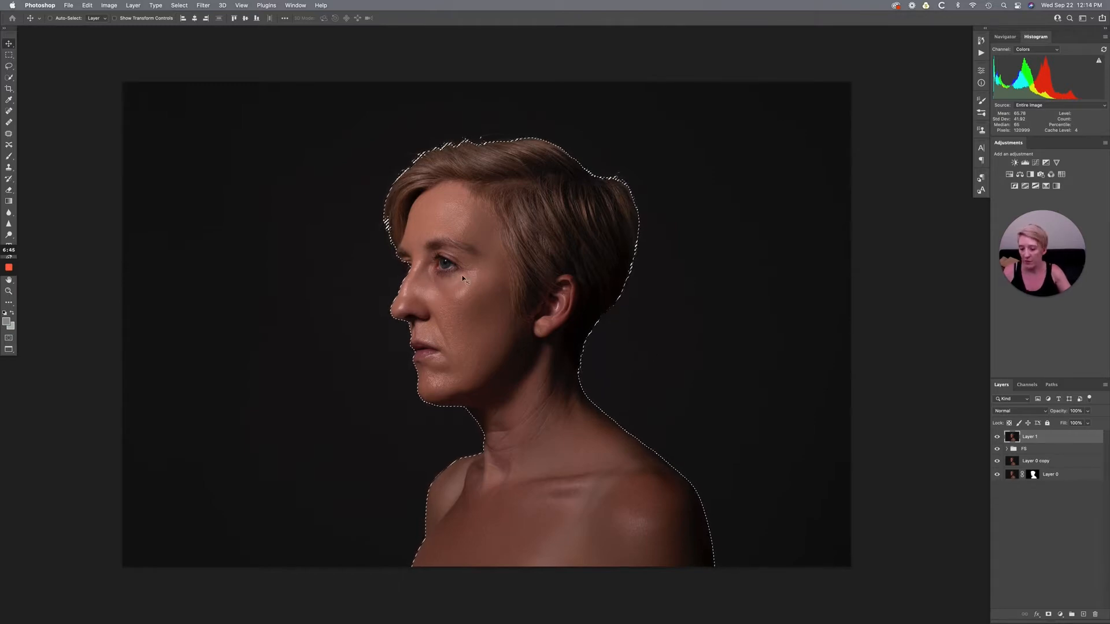
- Open the selection in Select and Mask and paint the missing area around the far eye back in with the Brush
key("super+plus")
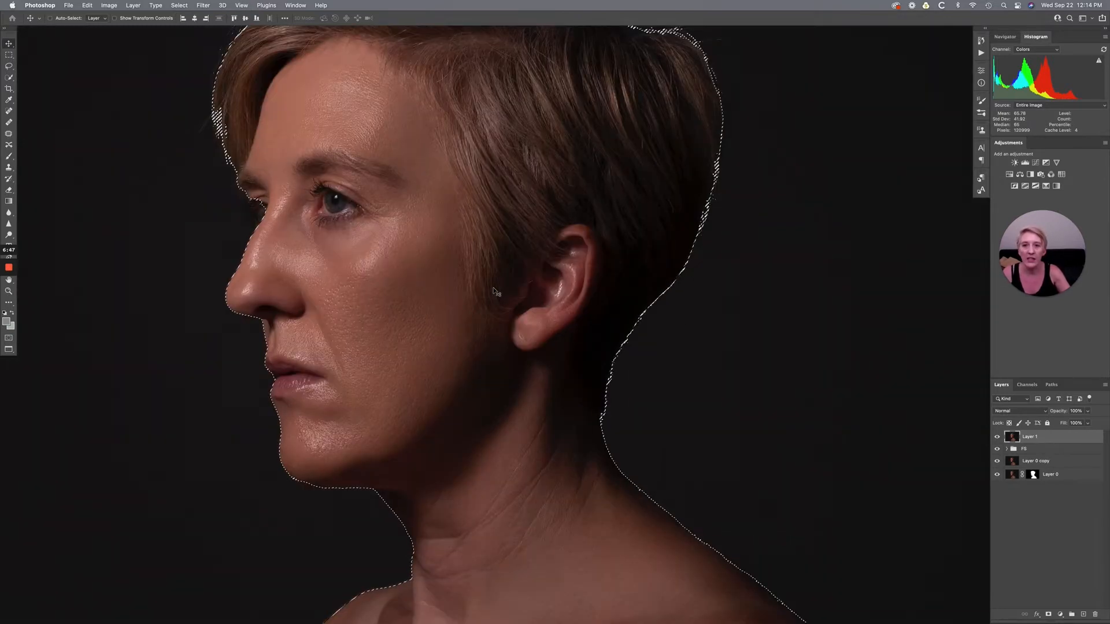
scroll(493, 289, "left", 5)
scroll(494, 289, "up", 2)
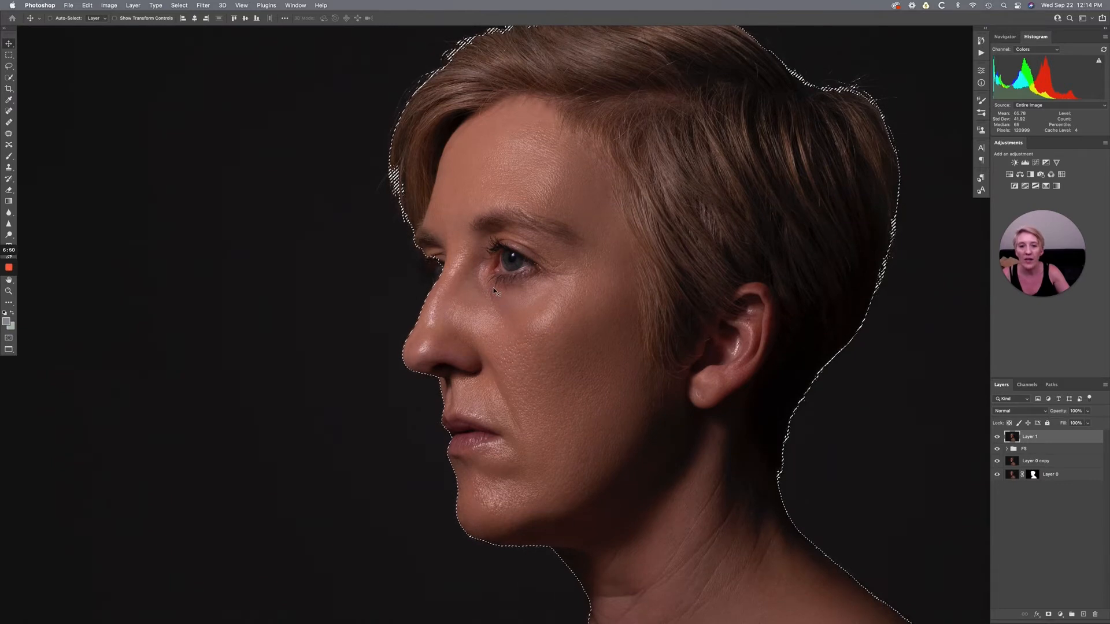
scroll(494, 289, "right", 3)
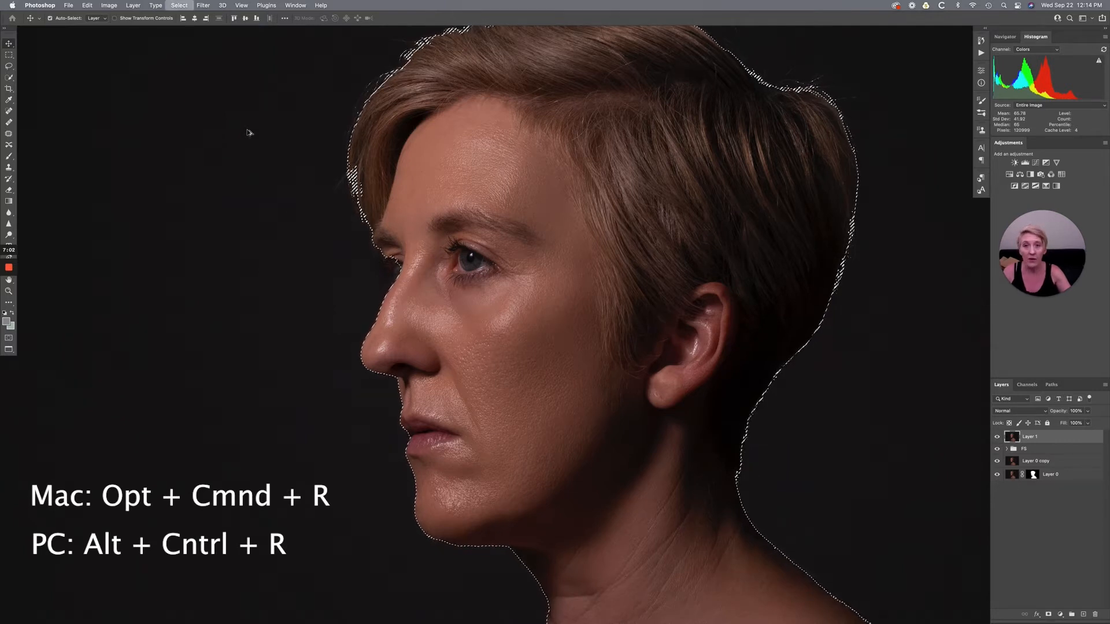
key("alt+super+r")
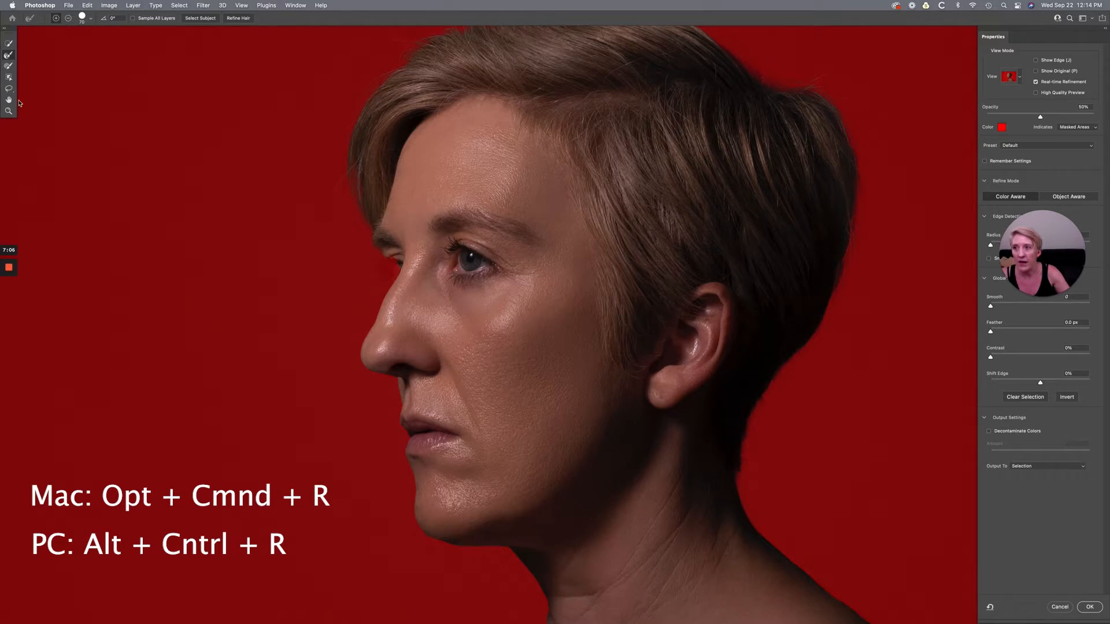
left_click(8, 67)
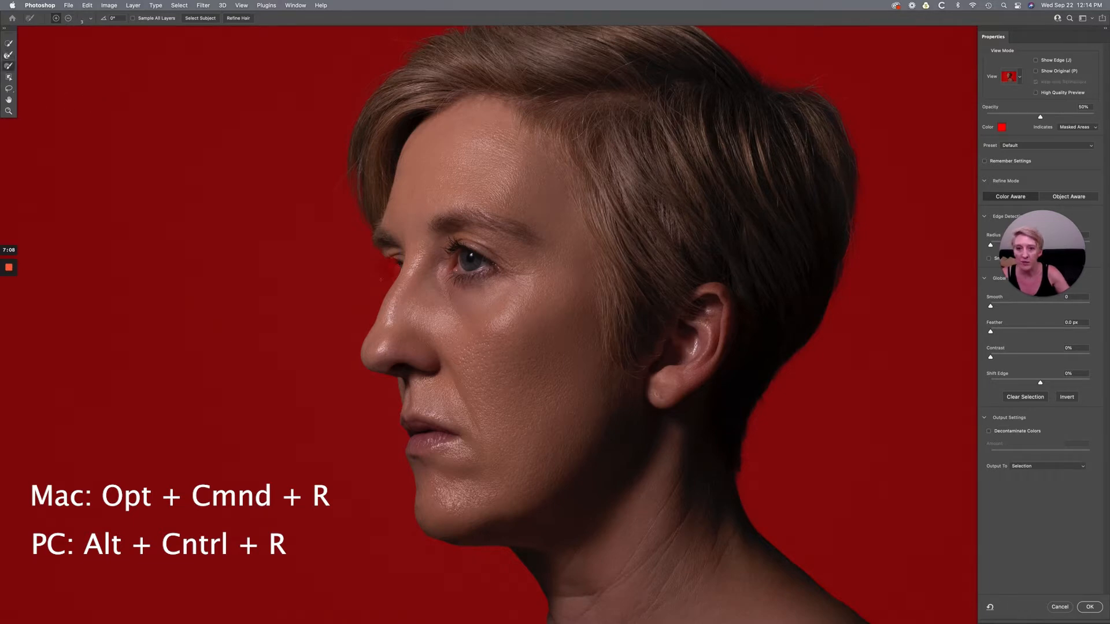
key("bracketleft")
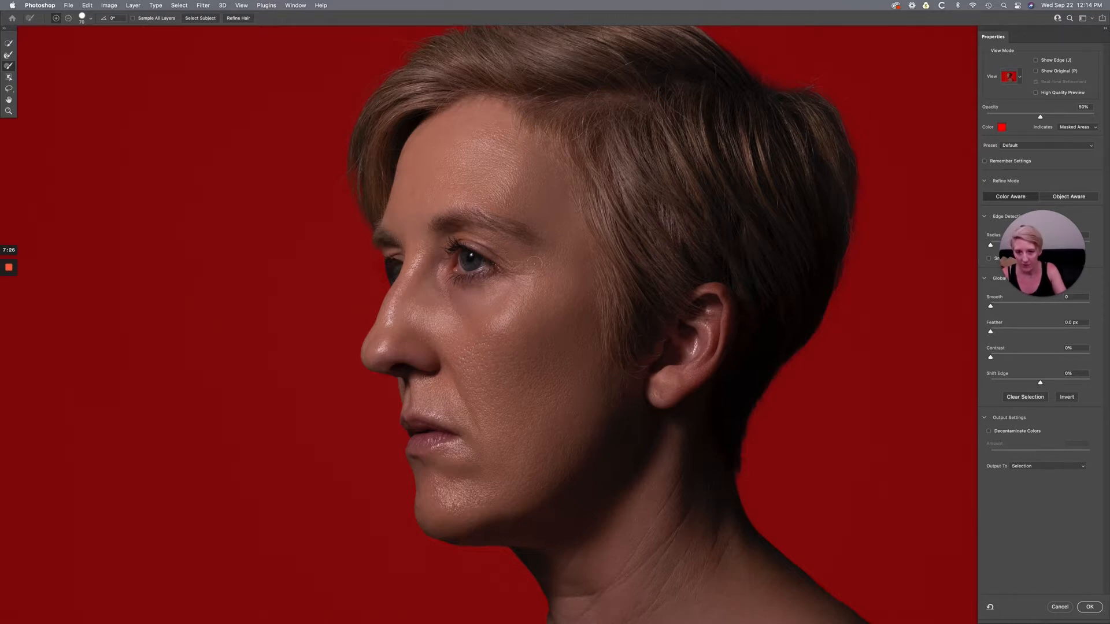
- Try a refinement of the selection edge around the hair, and undo it
mouse_move(511, 368)
left_mouse_down()
mouse_move(527, 42)
mouse_move(597, 166)
mouse_move(401, 201)
mouse_move(450, 299)
mouse_move(511, 242)
mouse_move(538, 186)
mouse_move(449, 99)
left_mouse_up()
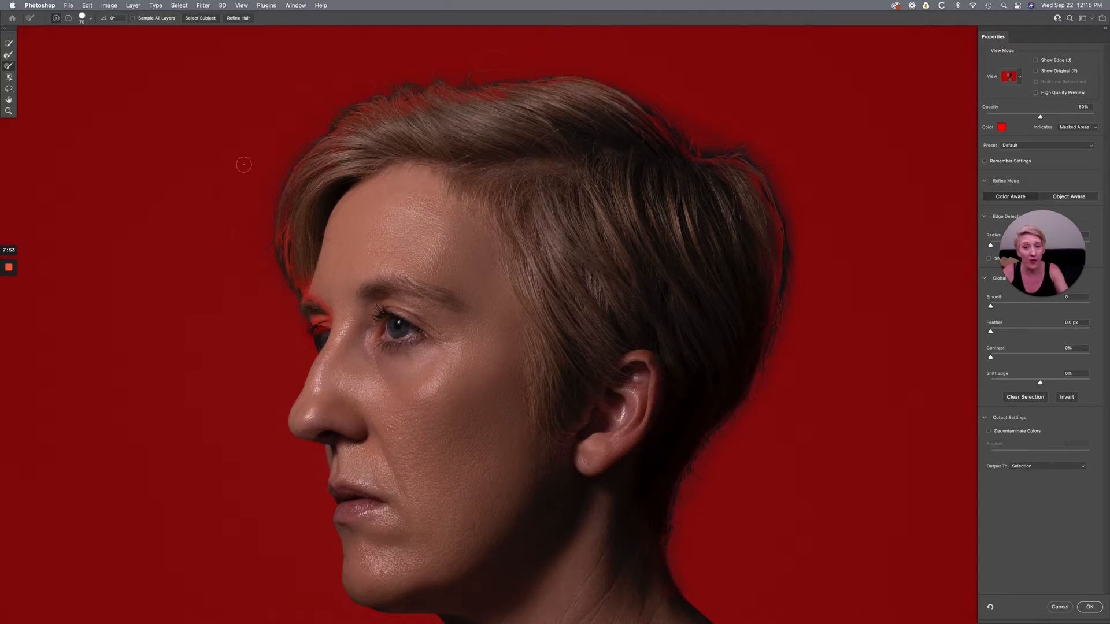
key("super+z")
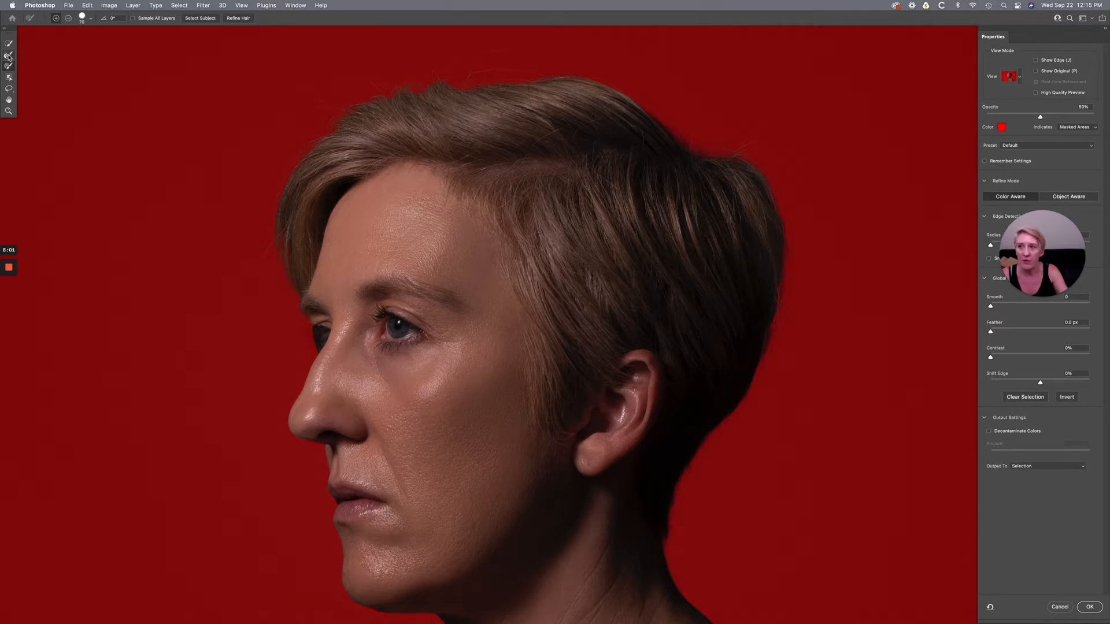
- Refine the hair edges with a smaller Refine Edge Brush, following the outline from the front of the hair to the back of the head
left_click(9, 56)
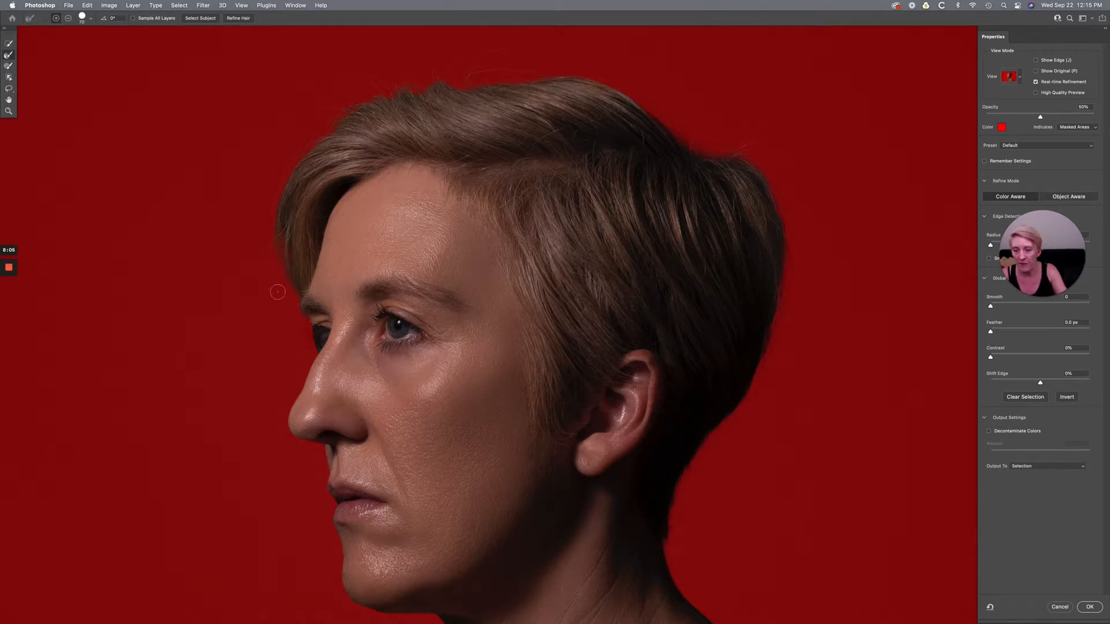
key("bracketleft")
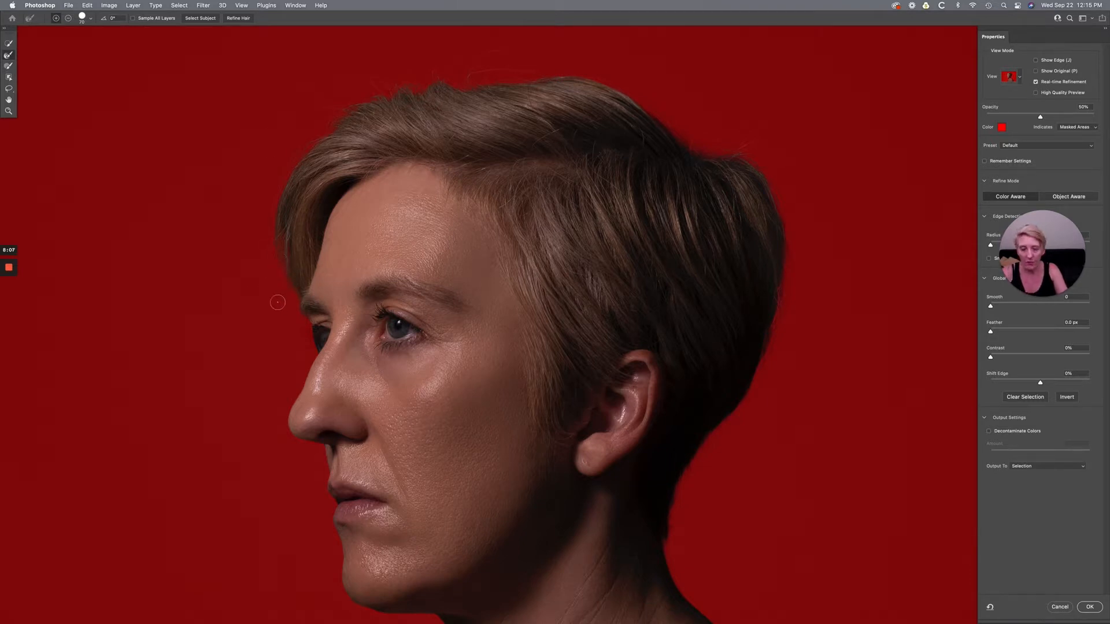
key("bracketleft")
key("bracketleft")
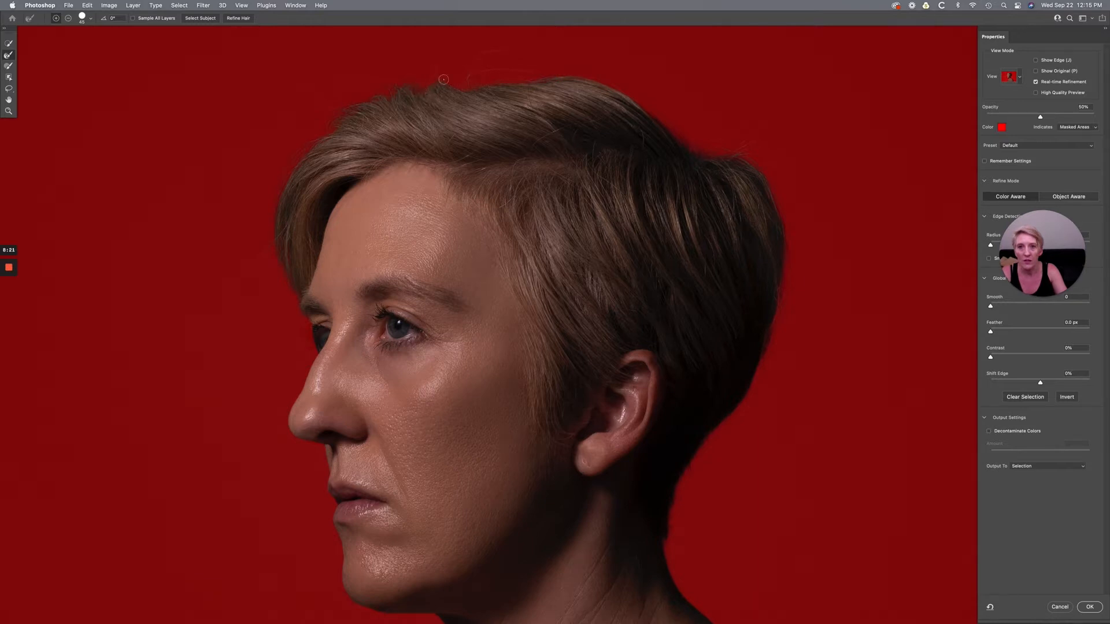
scroll(463, 174, "up", 3)
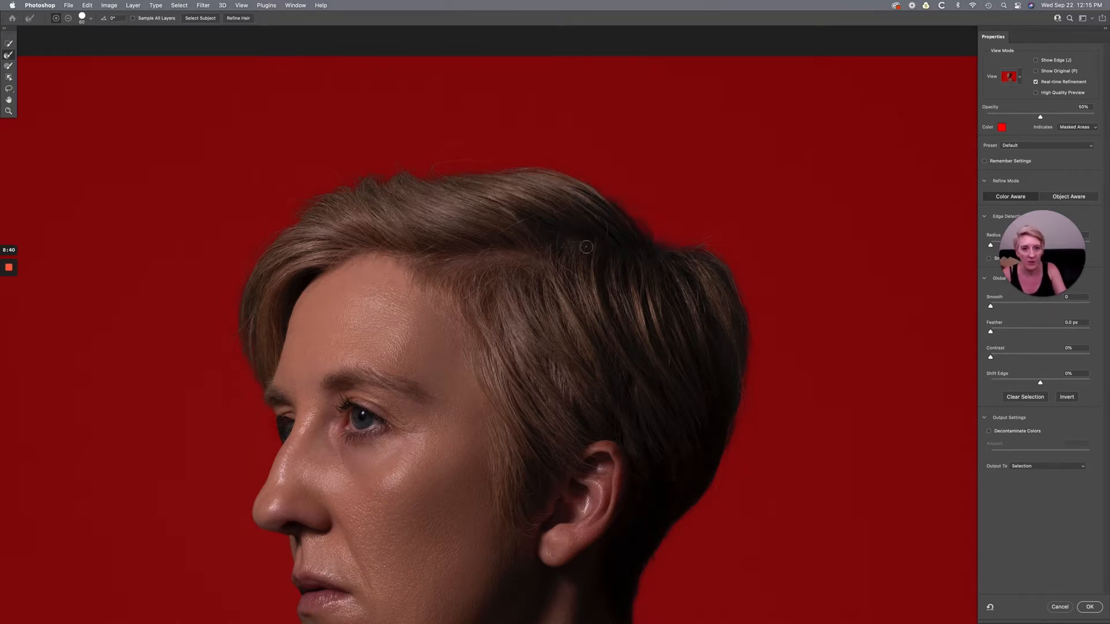
scroll(493, 181, "right", 5)
scroll(493, 181, "down", 2)
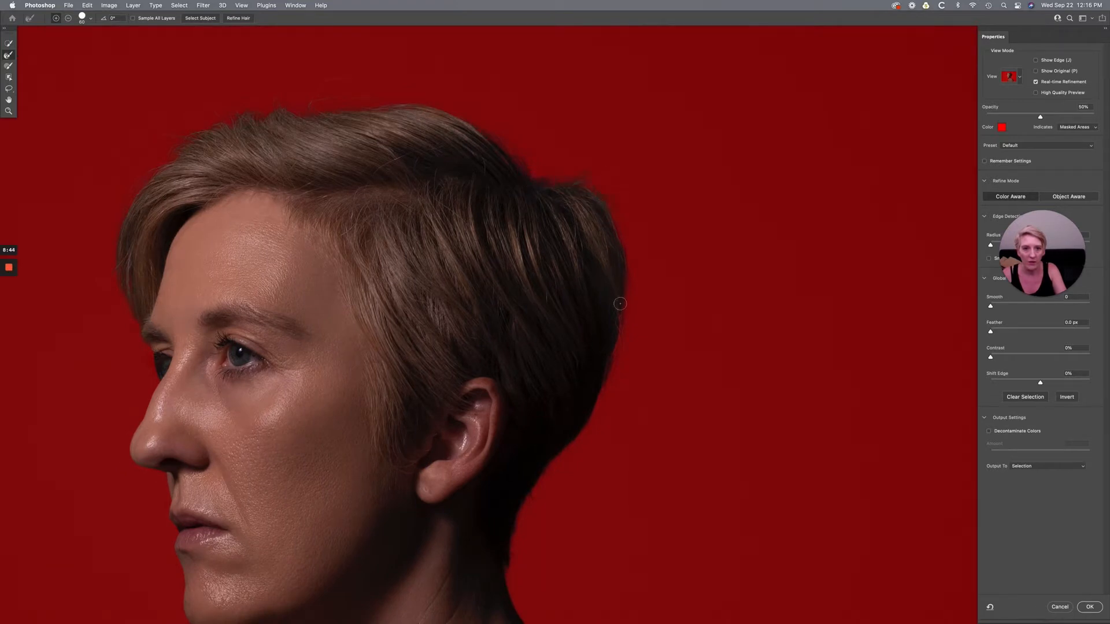
scroll(600, 298, "down", 5)
scroll(600, 297, "right", 3)
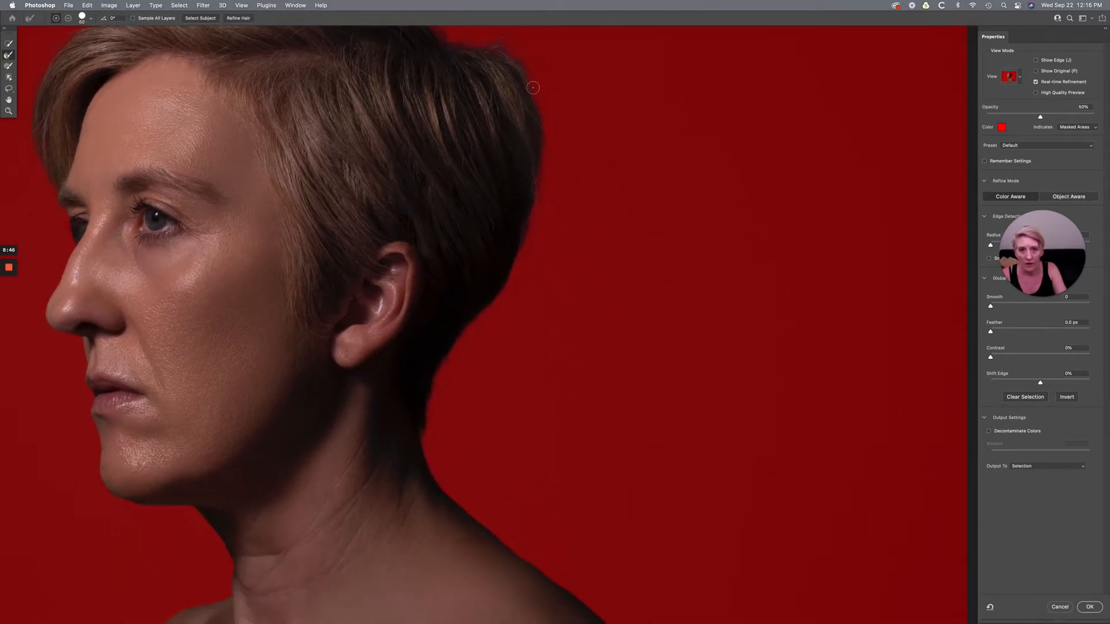
mouse_move(524, 77)
left_mouse_down()
mouse_move(534, 215)
mouse_move(492, 308)
left_mouse_up()
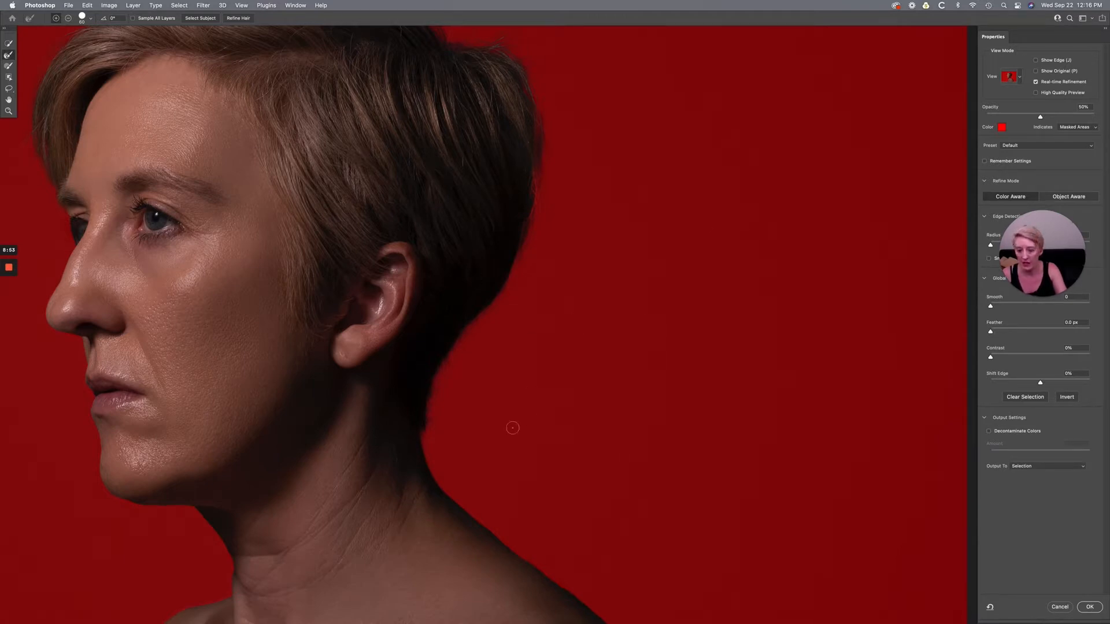
- Set Smooth to 0, then enable Smart Radius with an edge detection radius of 15 px
key("super+0")
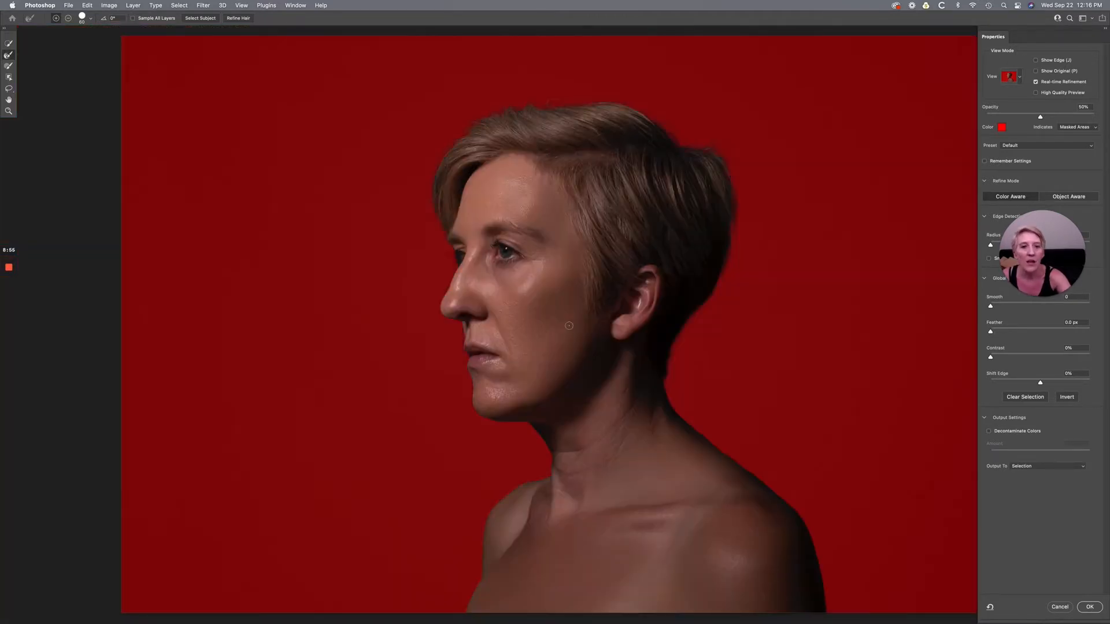
scroll(569, 326, "right", 3)
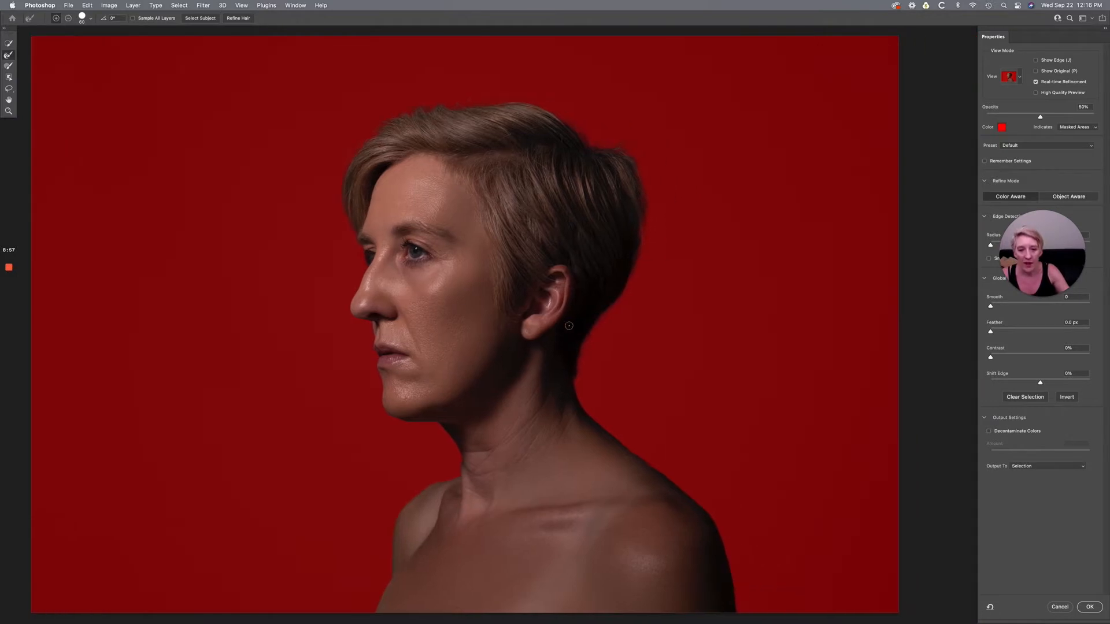
scroll(572, 394, "down", 2)
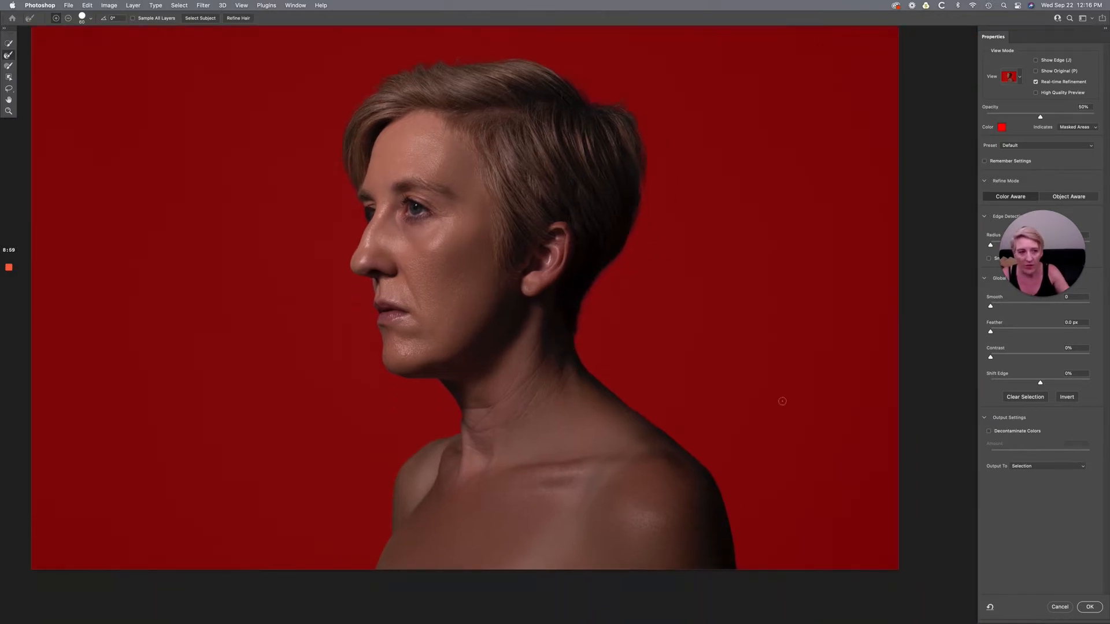
left_click(1065, 249)
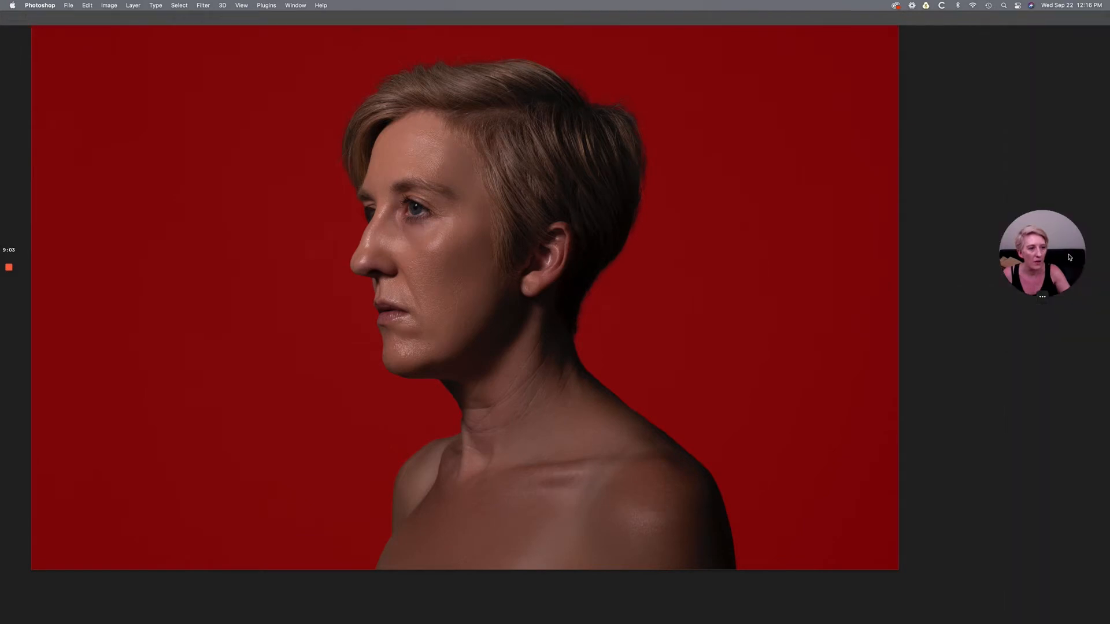
left_click(1019, 290)
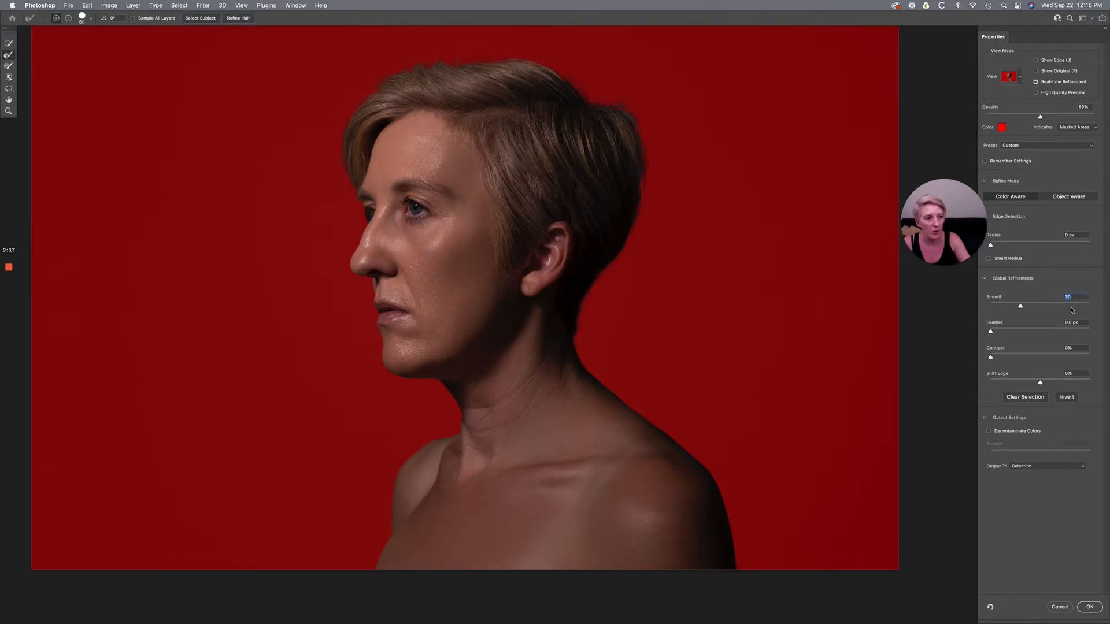
type("0")
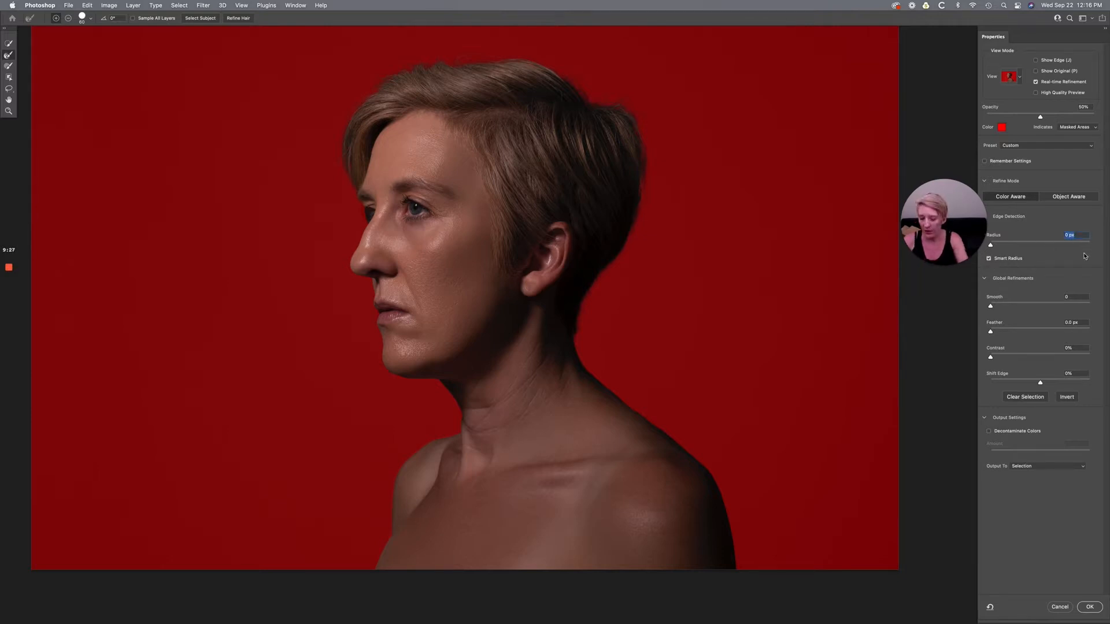
type("15")
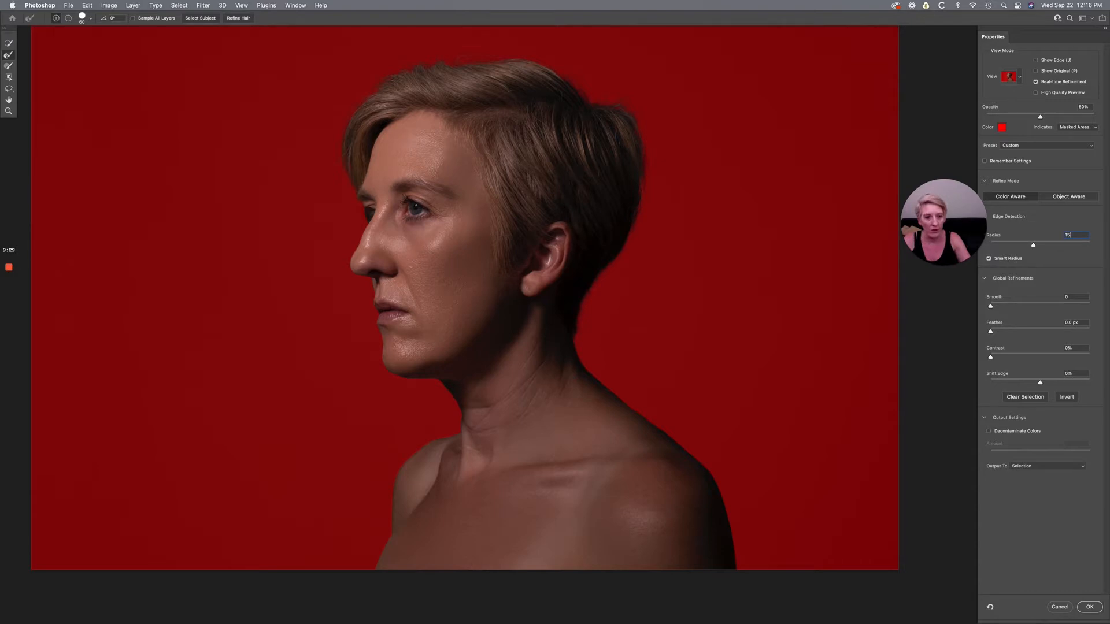
key("Return")
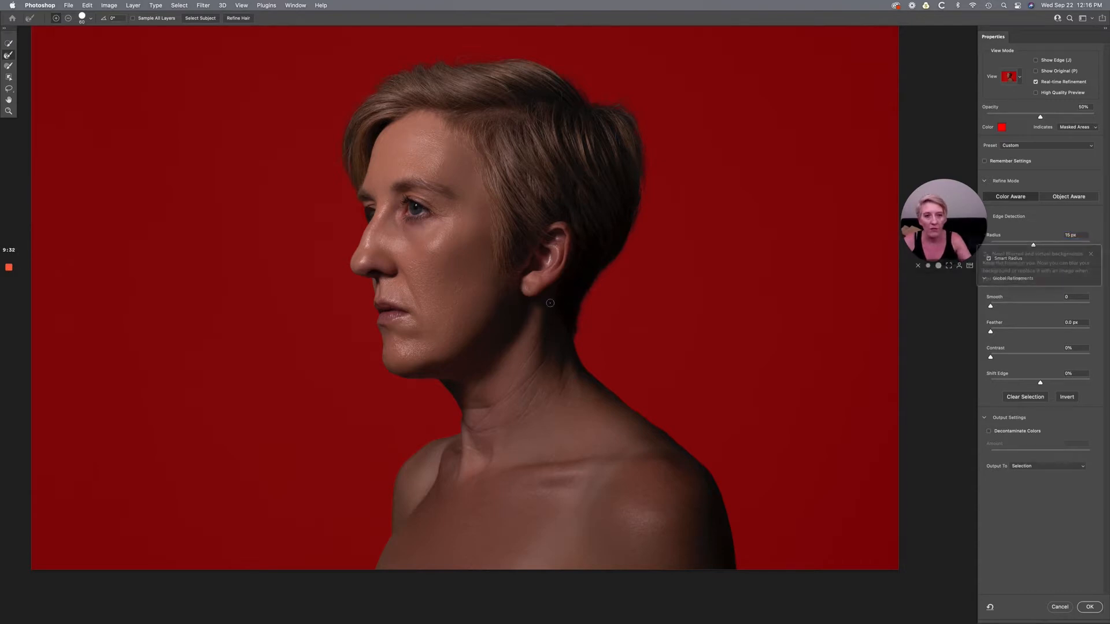
key("super+plus")
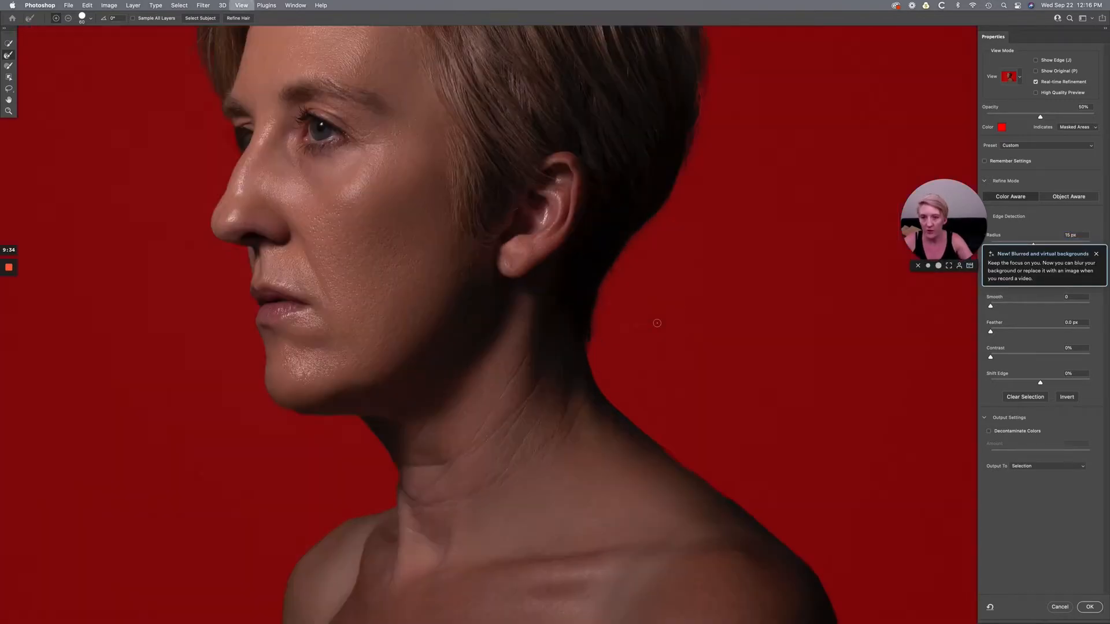
- Examine the refined selection edge around the hair, face, neck and shoulders against the red overlay
scroll(657, 323, "down", 5)
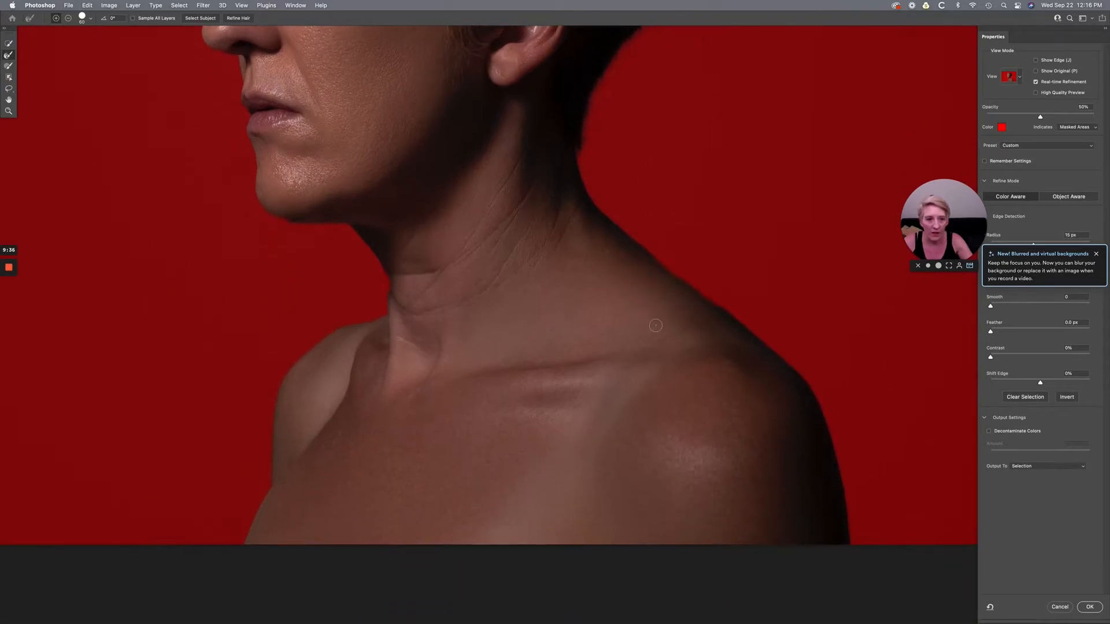
scroll(571, 364, "left", 4)
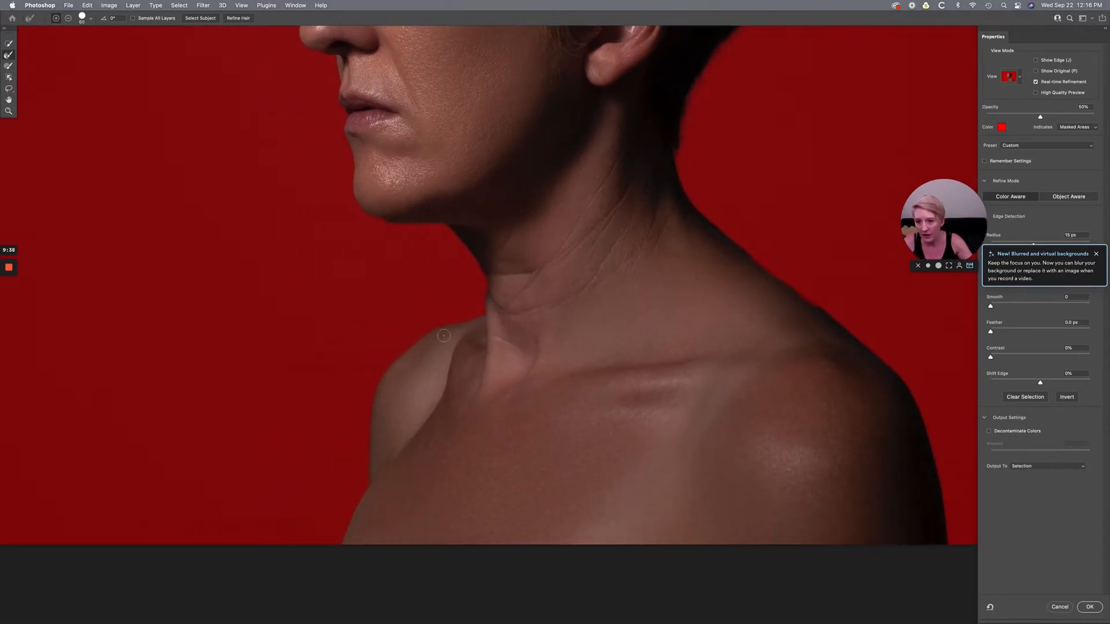
scroll(488, 252, "up", 2)
scroll(488, 252, "up", 3)
scroll(489, 252, "left", 4)
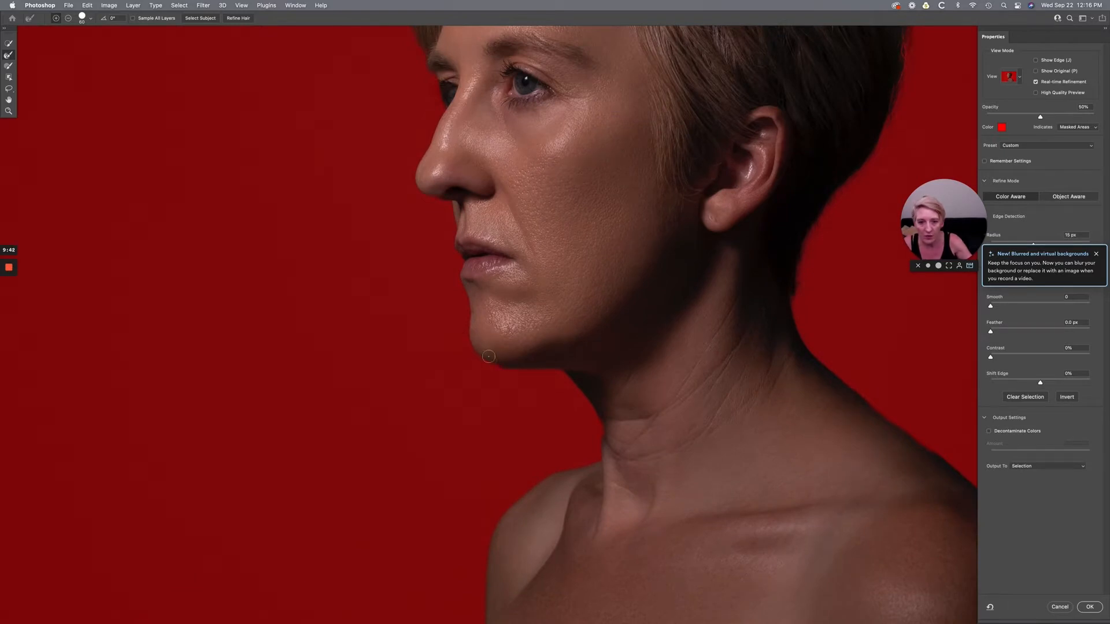
left_click(8, 65)
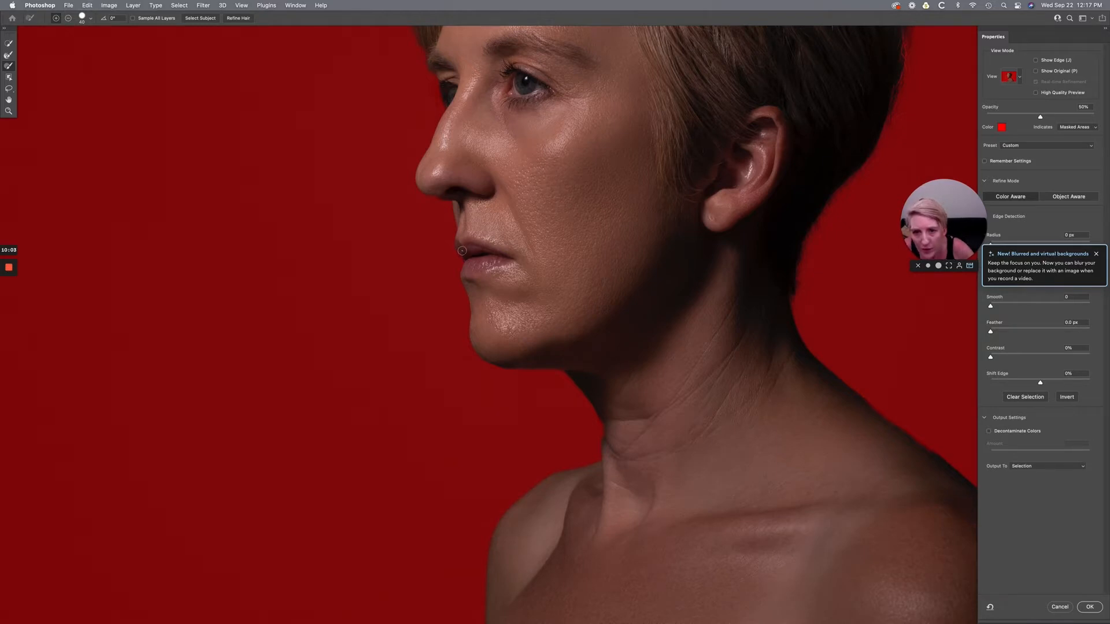
scroll(694, 324, "up", 5)
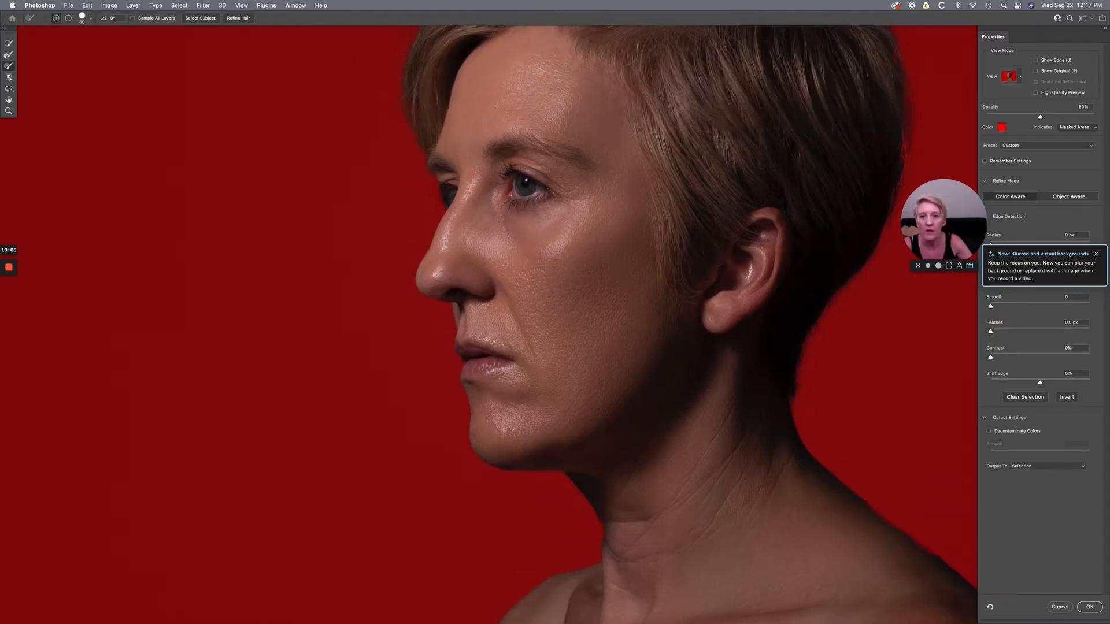
scroll(477, 280, "up", 2)
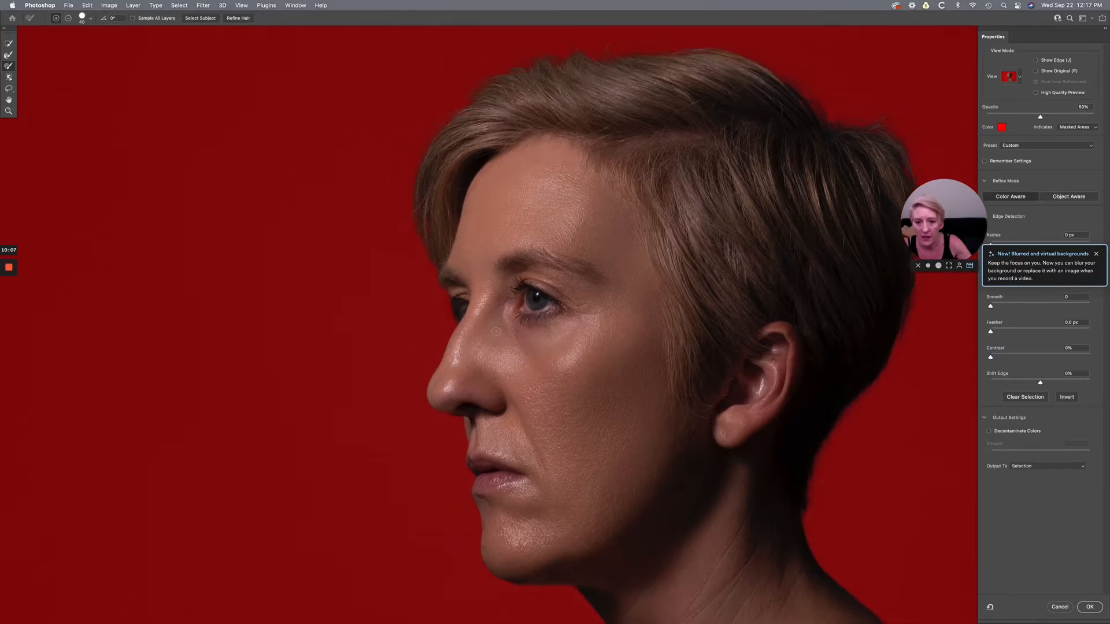
scroll(496, 331, "down", 3)
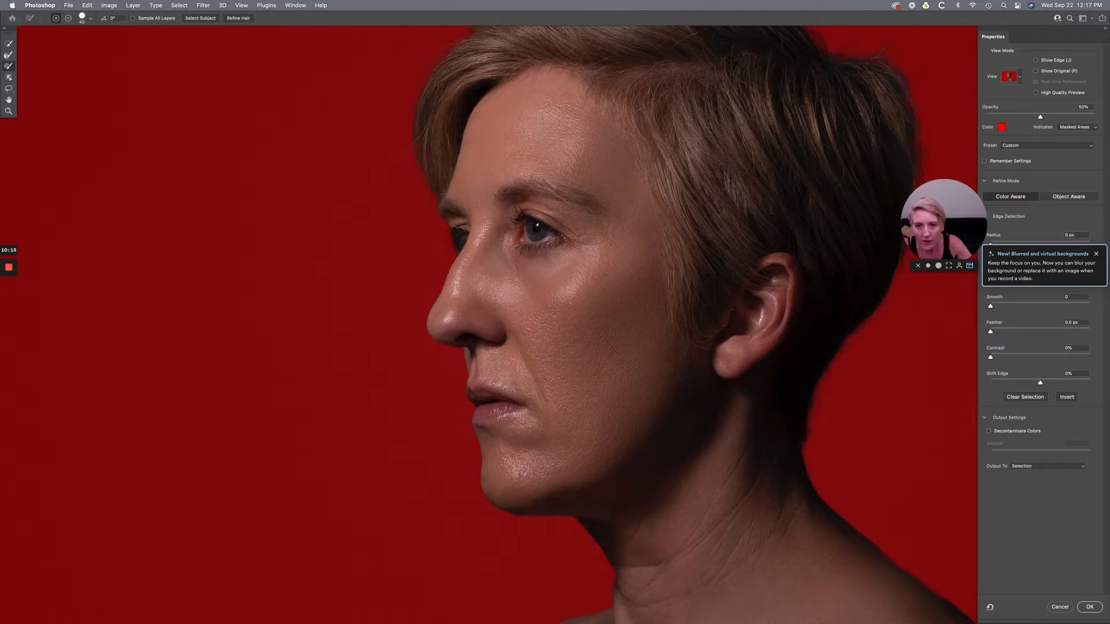
scroll(496, 324, "up", 6)
scroll(492, 324, "down", 15)
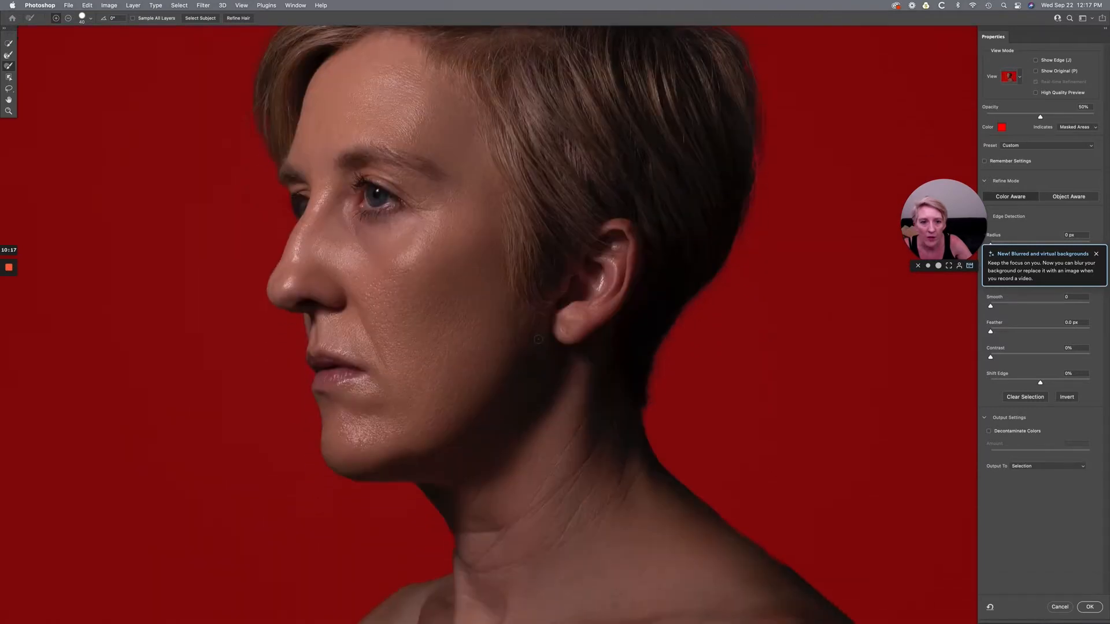
scroll(508, 129, "left", 4)
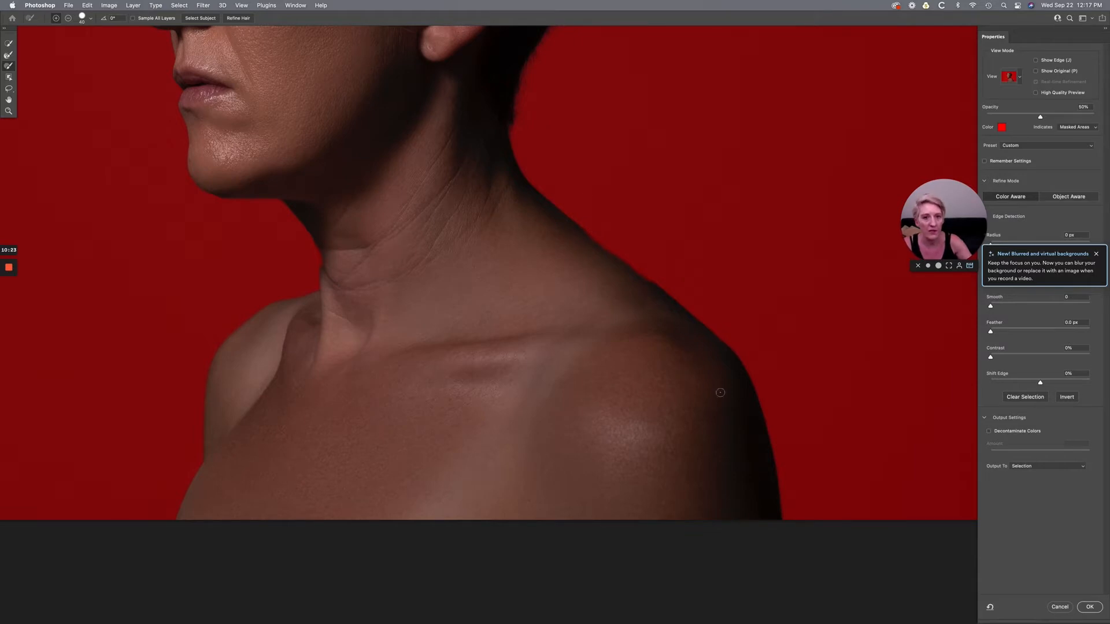
scroll(593, 283, "up", 2)
scroll(593, 283, "up", 3)
scroll(593, 282, "left", 3)
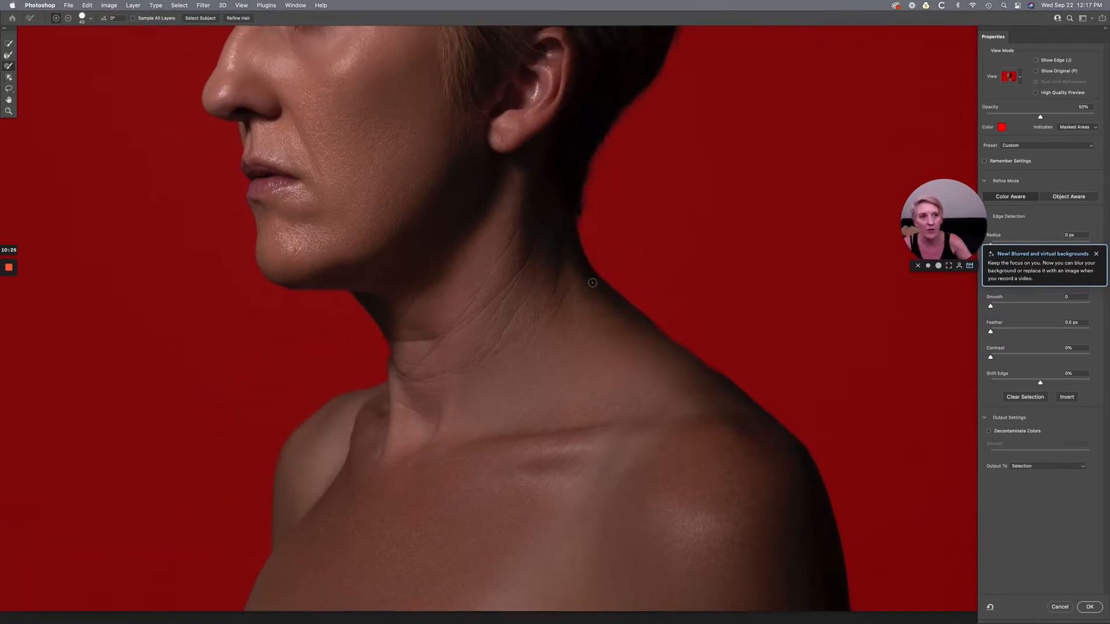
- Apply the refined selection and copy the selected portrait subject
left_click(1090, 609)
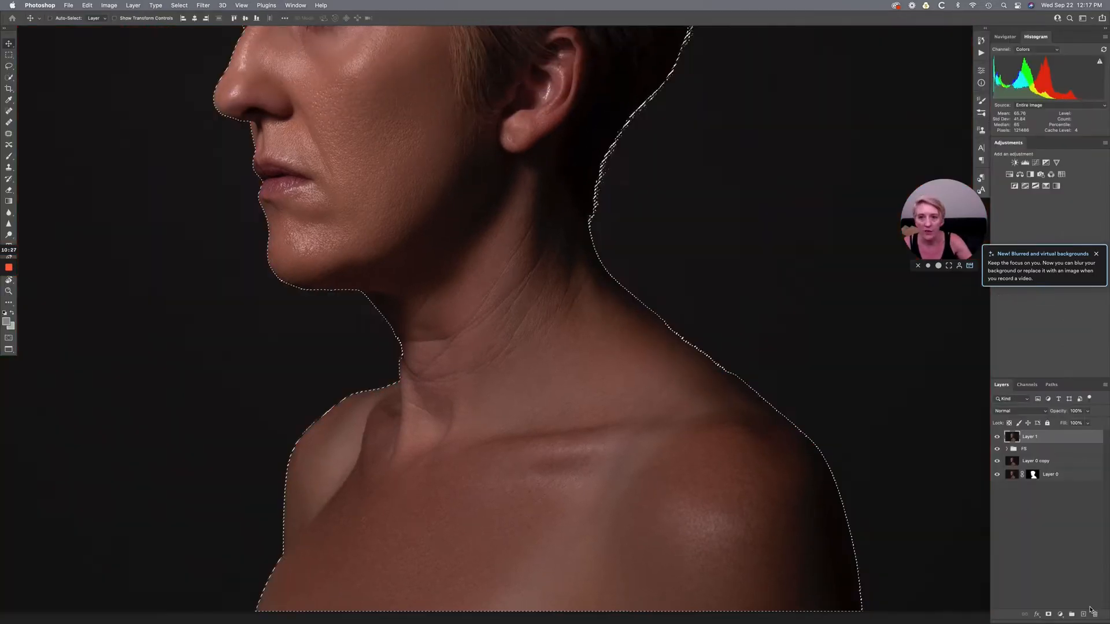
key("super+0")
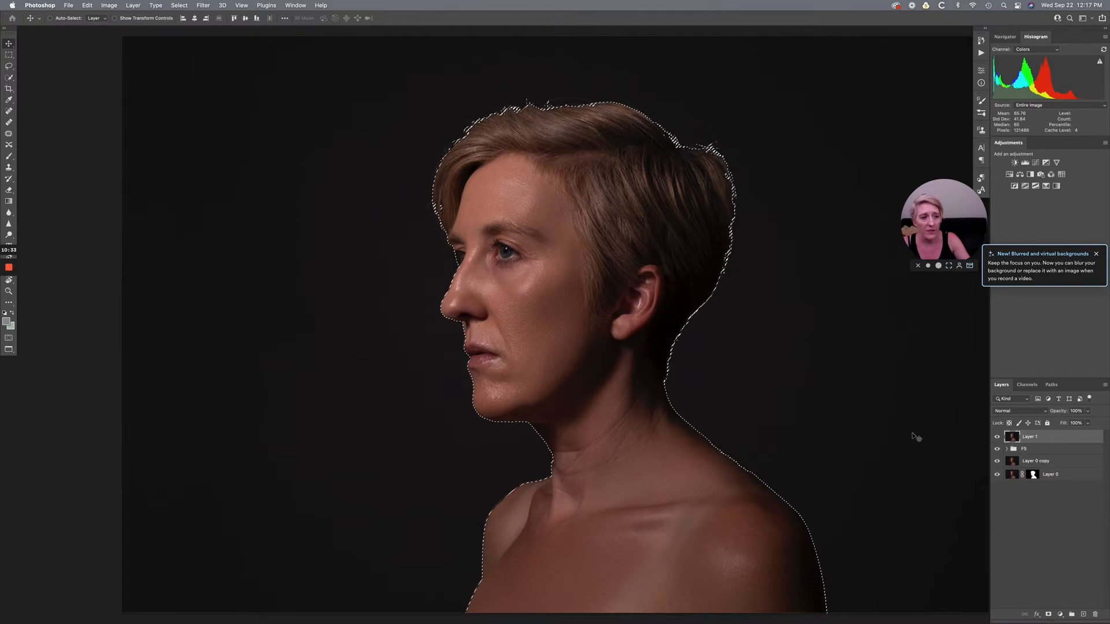
key("super+c")
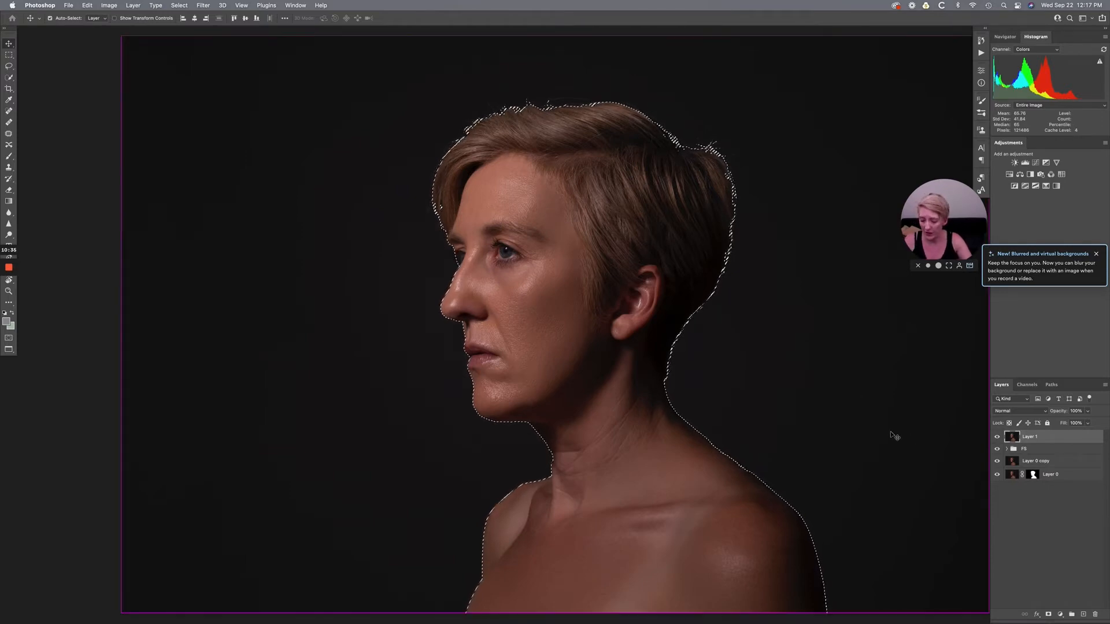
- Switch to the beach cliff document that holds only the Background layer and paste the copied portrait into it
key("ctrl+Tab")
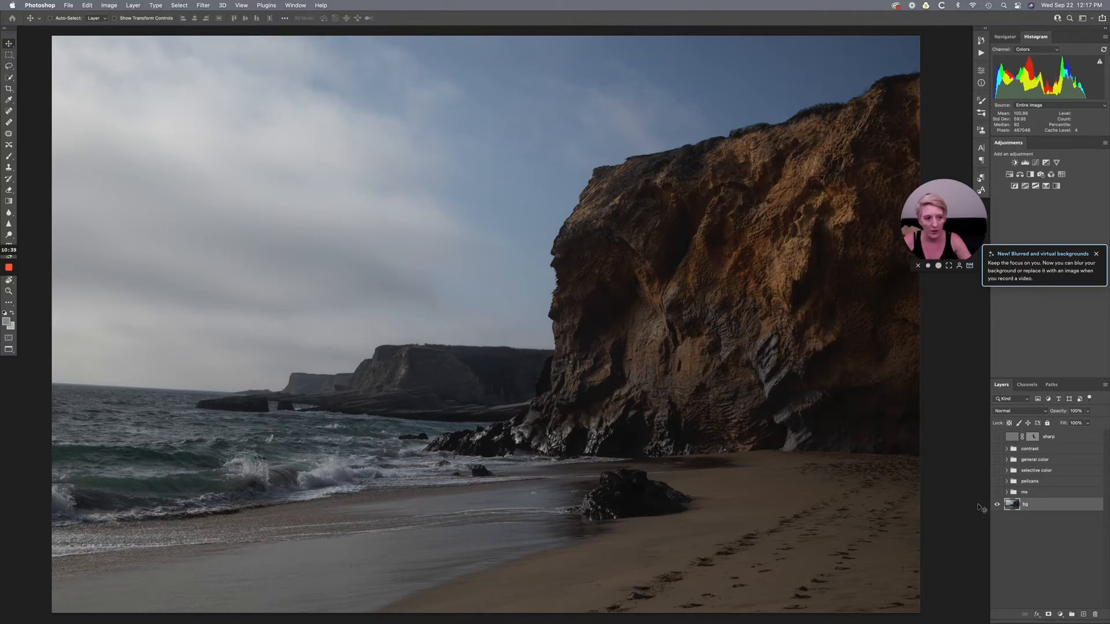
key("ctrl+Tab")
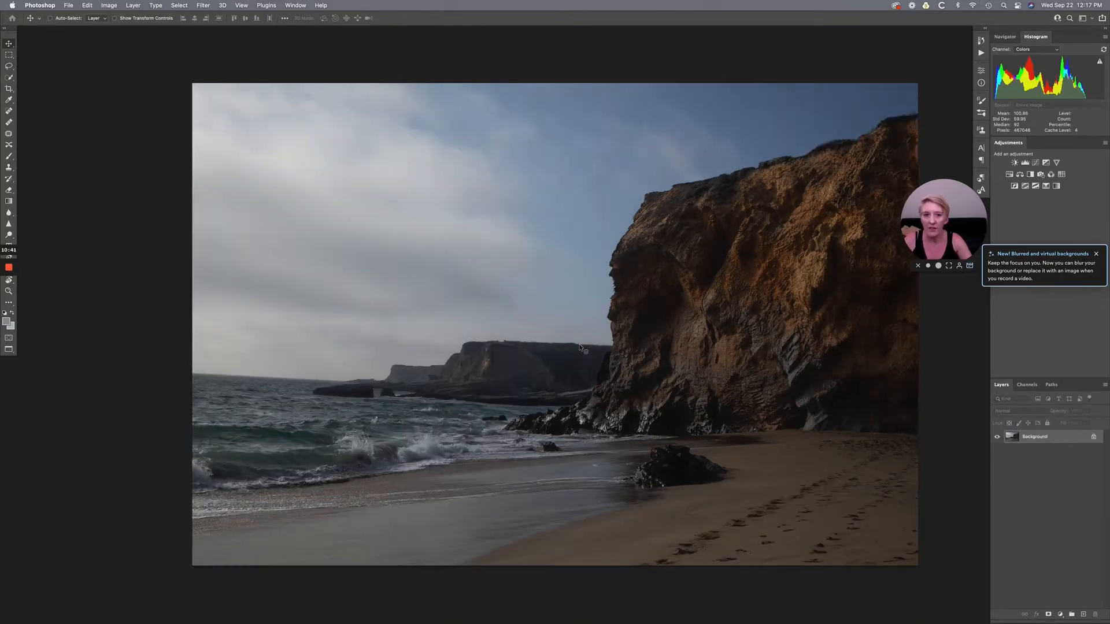
scroll(673, 361, "right", 5)
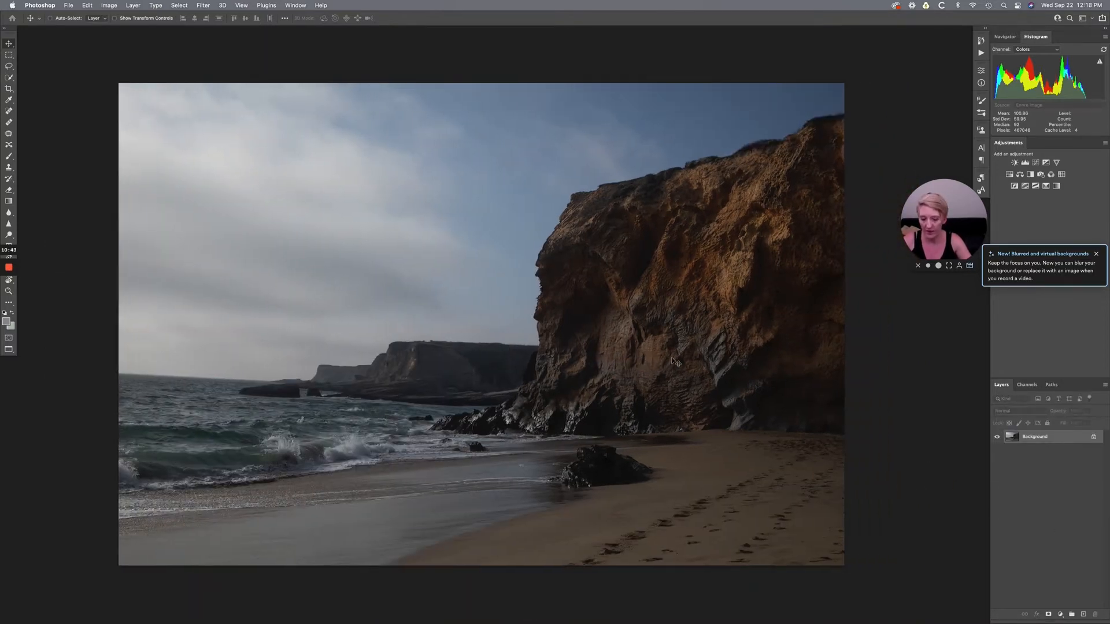
key("super+equal")
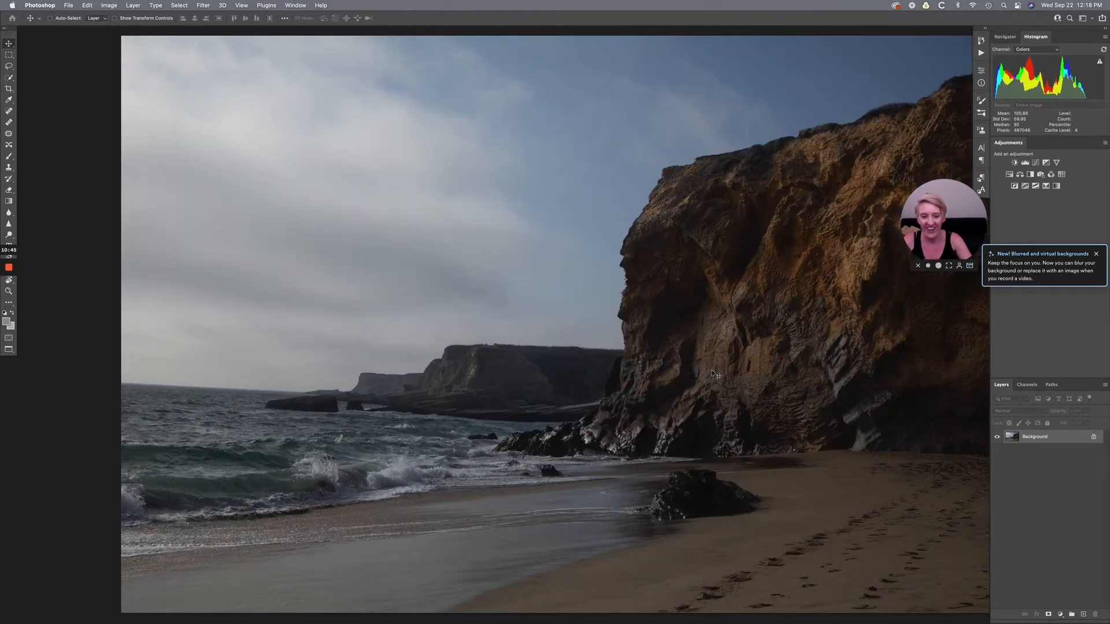
scroll(716, 374, "right", 5)
key("super+v")
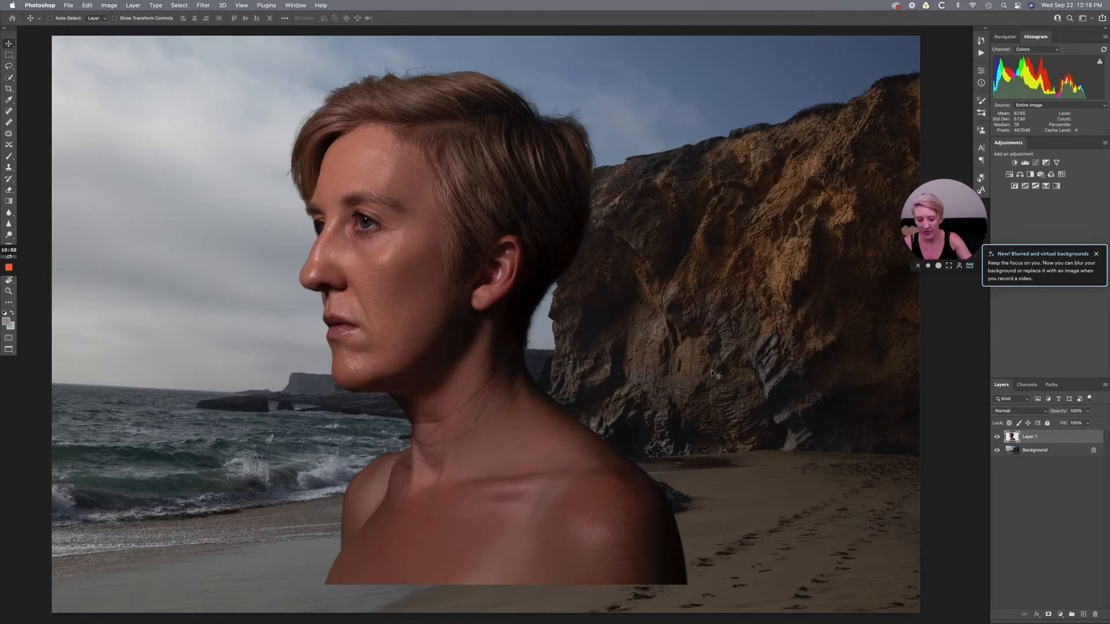
- Convert the pasted portrait layer to a smart object
key("super+minus")
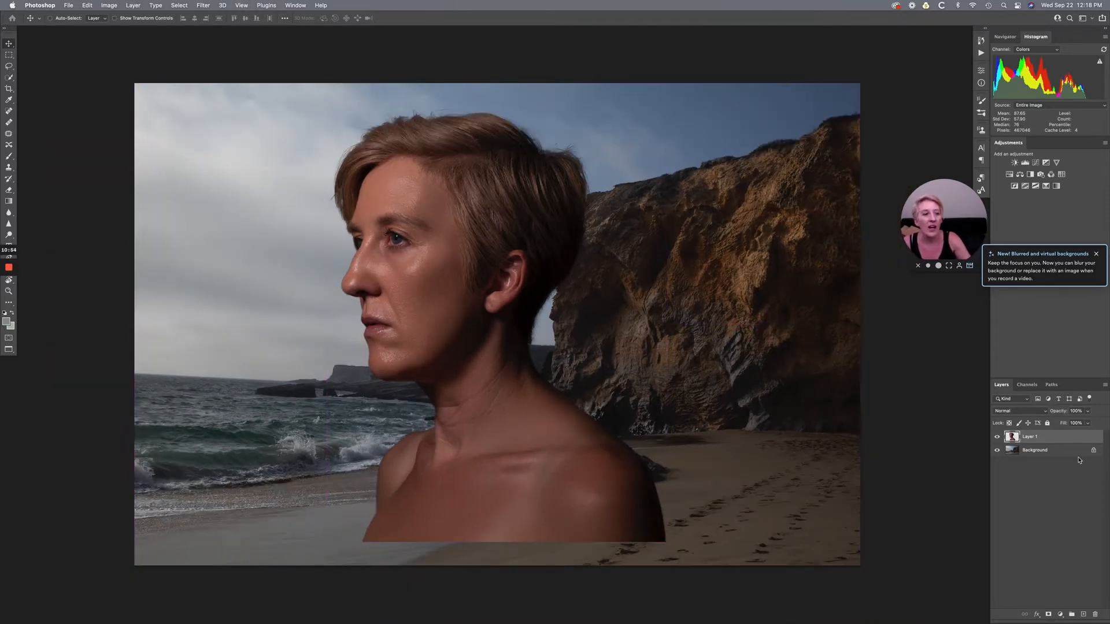
right_click(1049, 438)
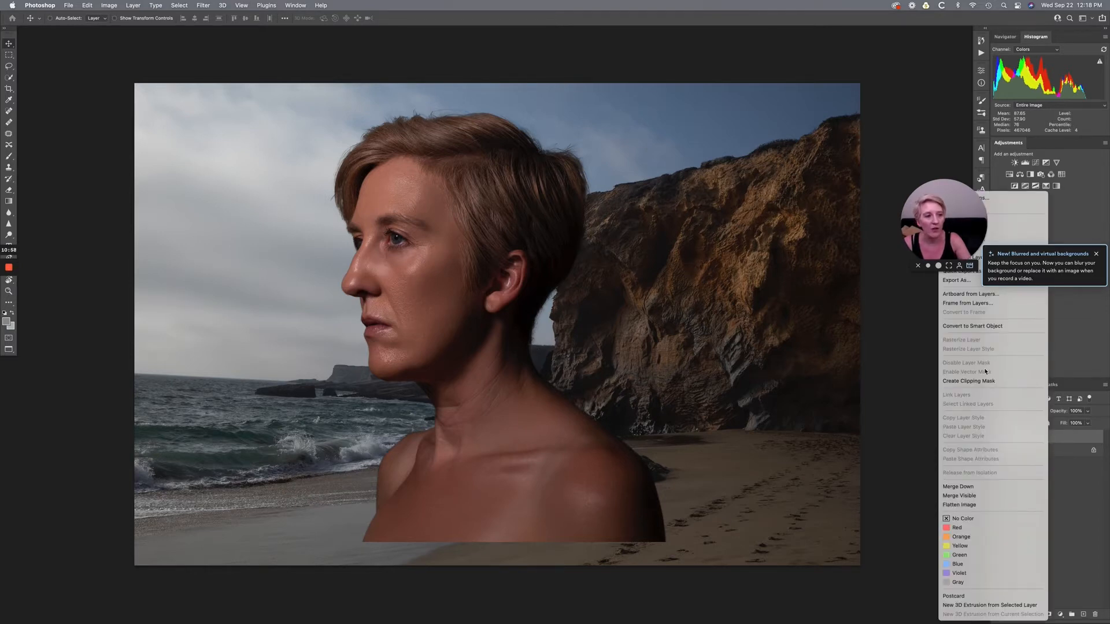
left_click(961, 327)
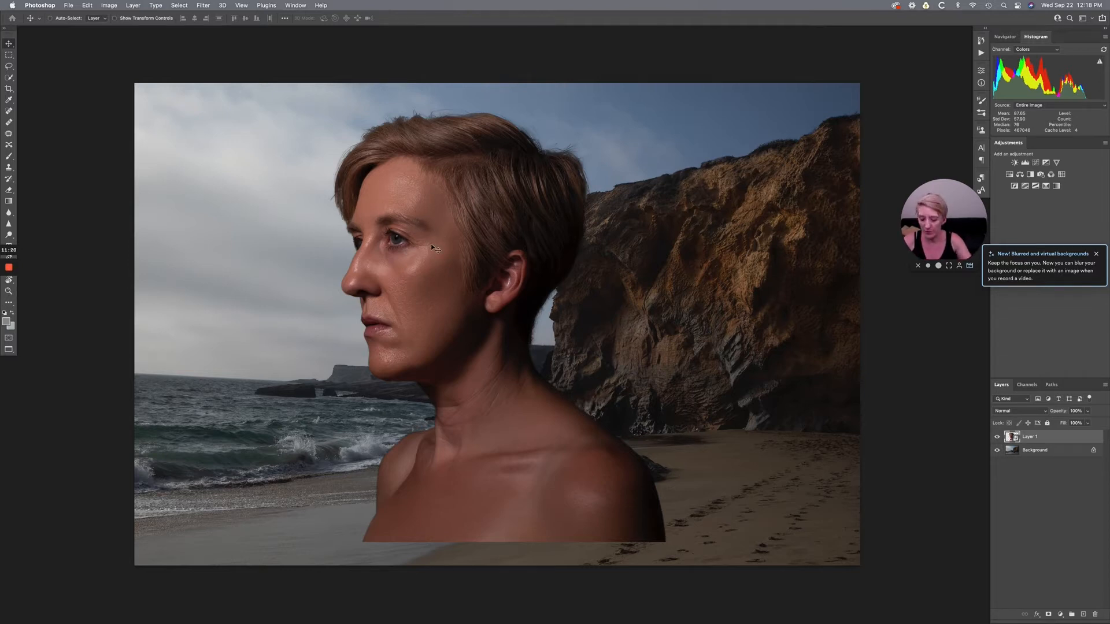
- Scale the portrait down proportionally to about 69% and place it over the front edge of the cliff, with its base near the shoreline
key("super+t")
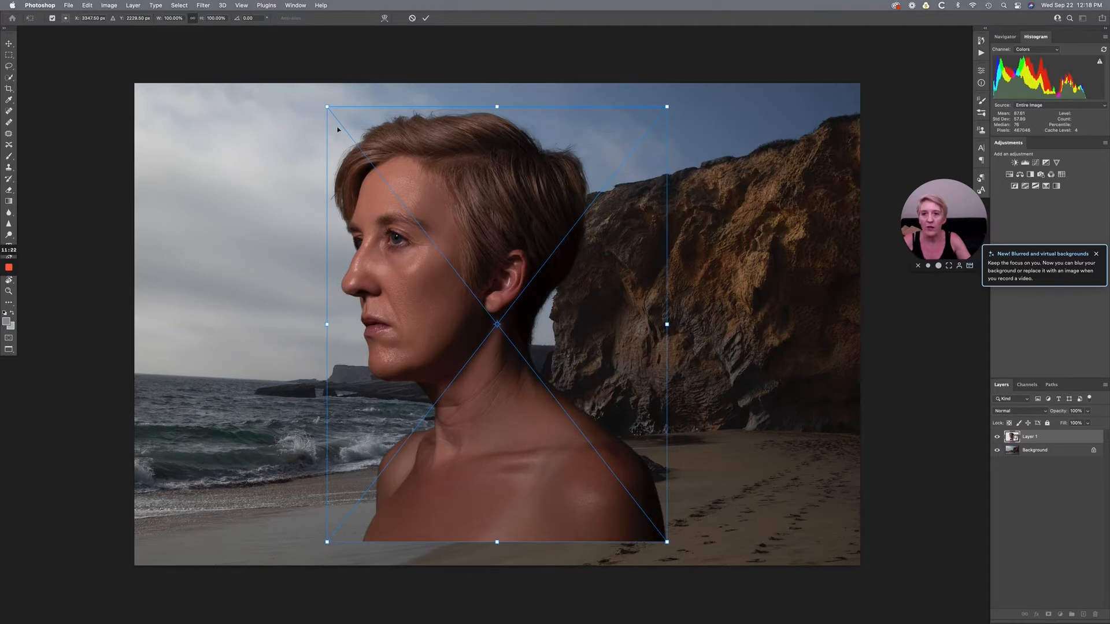
left_click_drag(326, 106, 401, 201)
left_click_drag(471, 341, 509, 237)
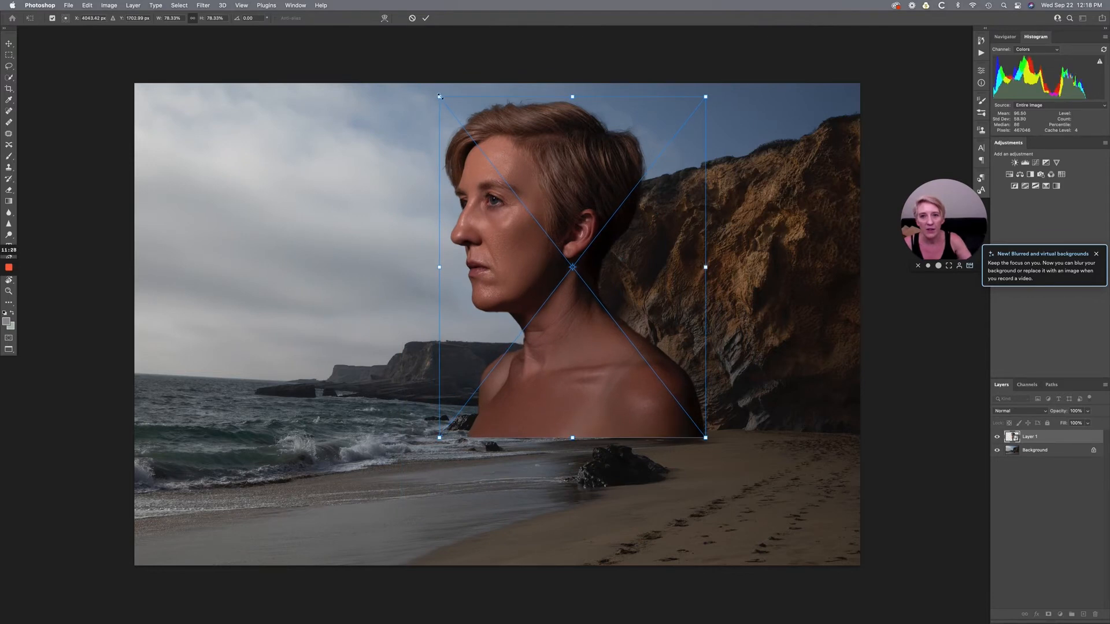
left_click_drag(439, 97, 473, 139)
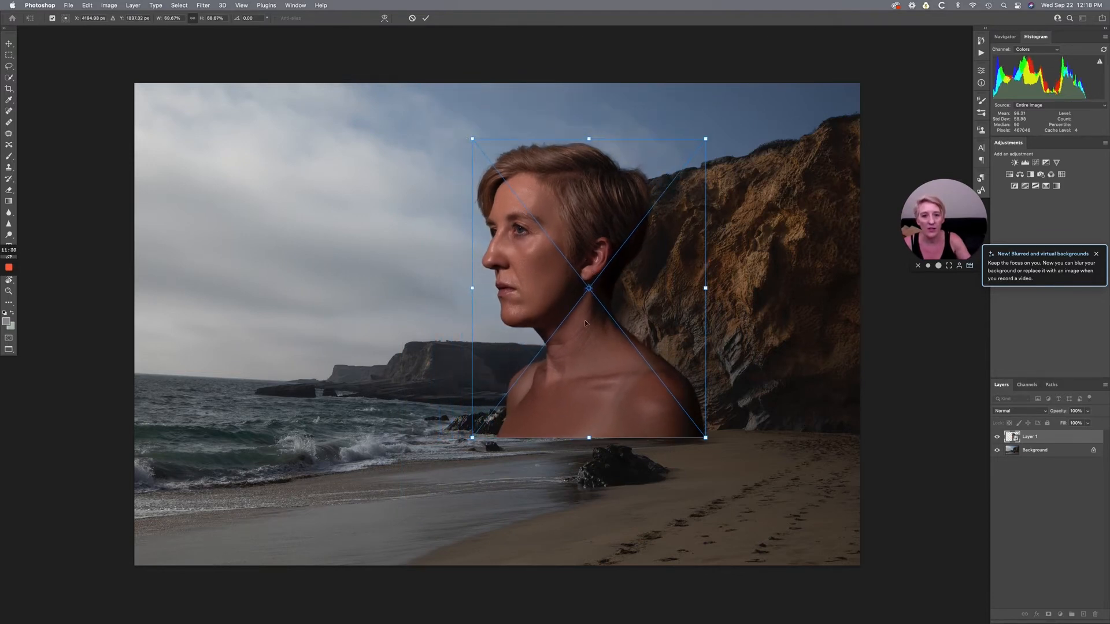
mouse_move(613, 360)
left_mouse_down()
mouse_move(595, 345)
mouse_move(711, 361)
mouse_move(600, 358)
left_mouse_up()
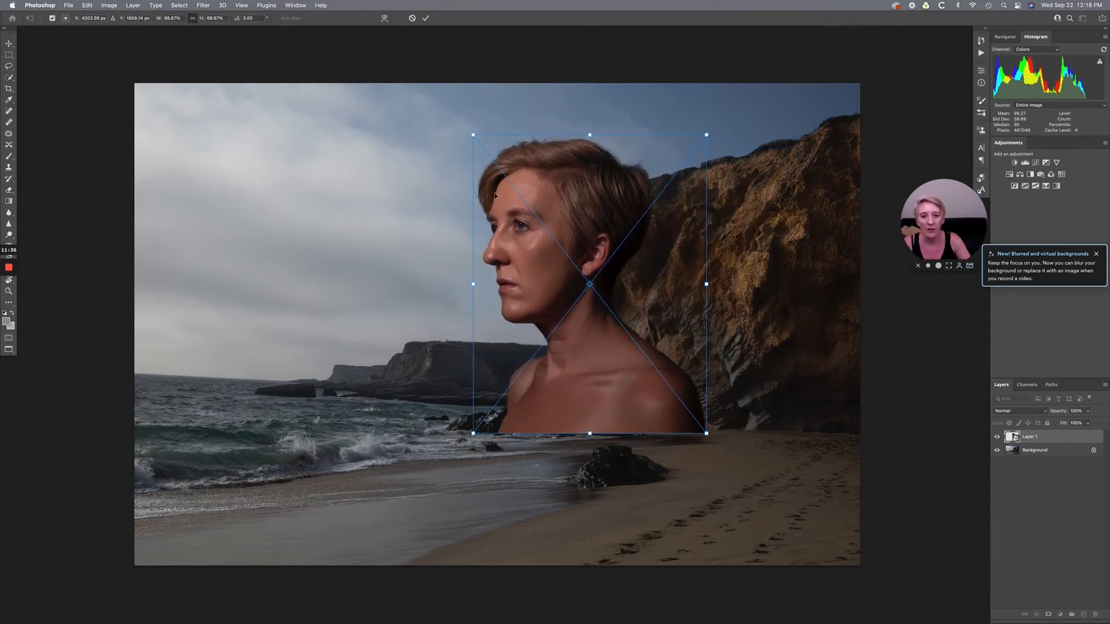
key("Return")
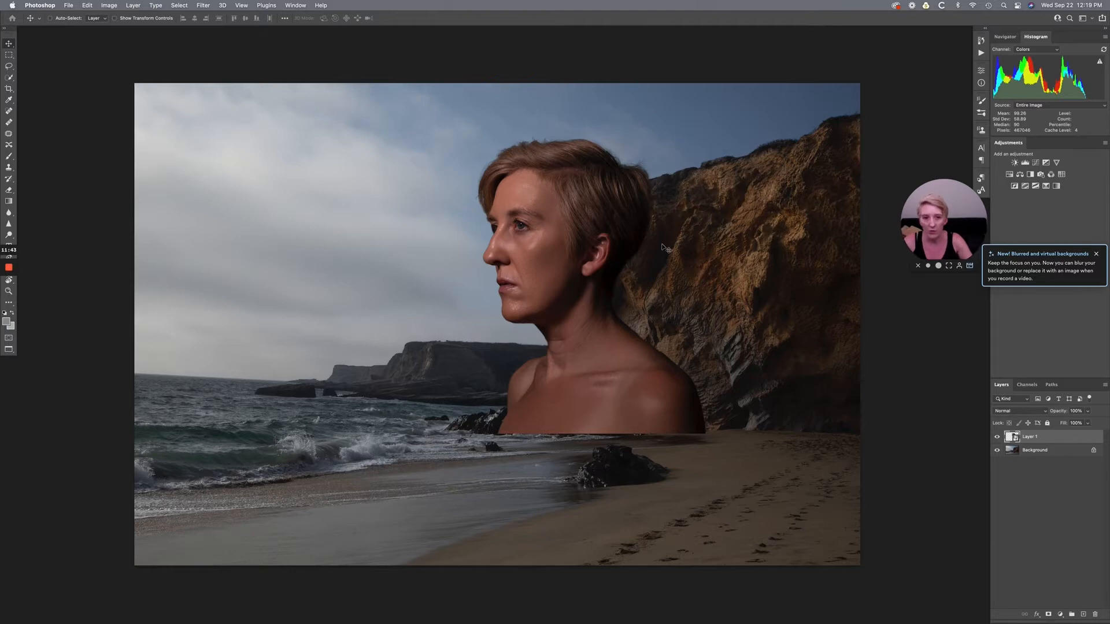
- Try the portrait layer at 50%, 30%, 80%, 100%, 12% and 56% opacity
key("5")
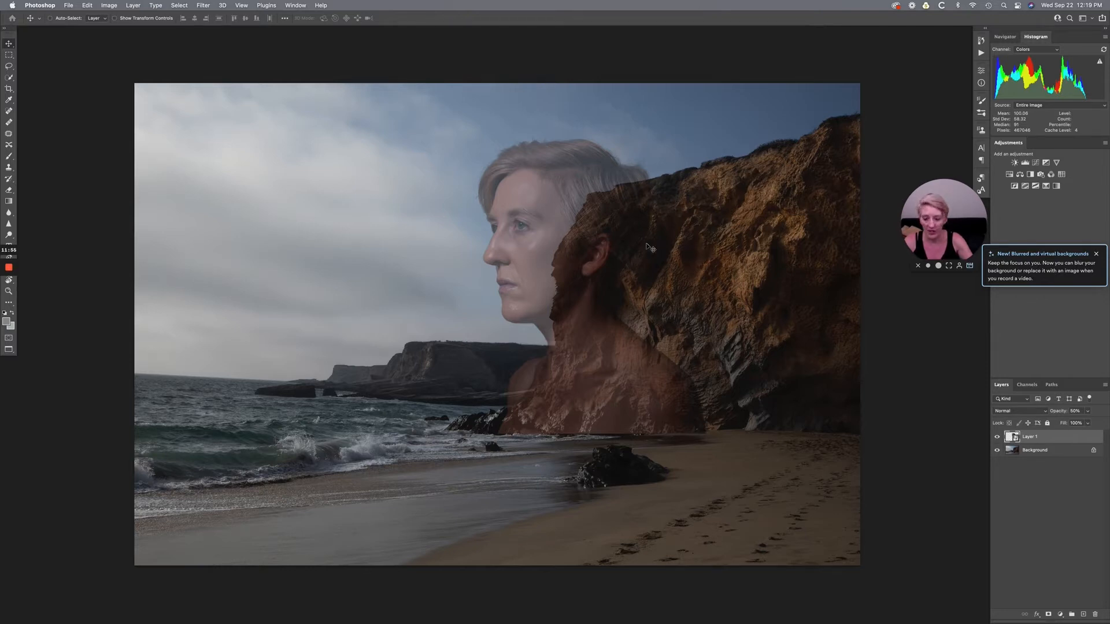
key("3")
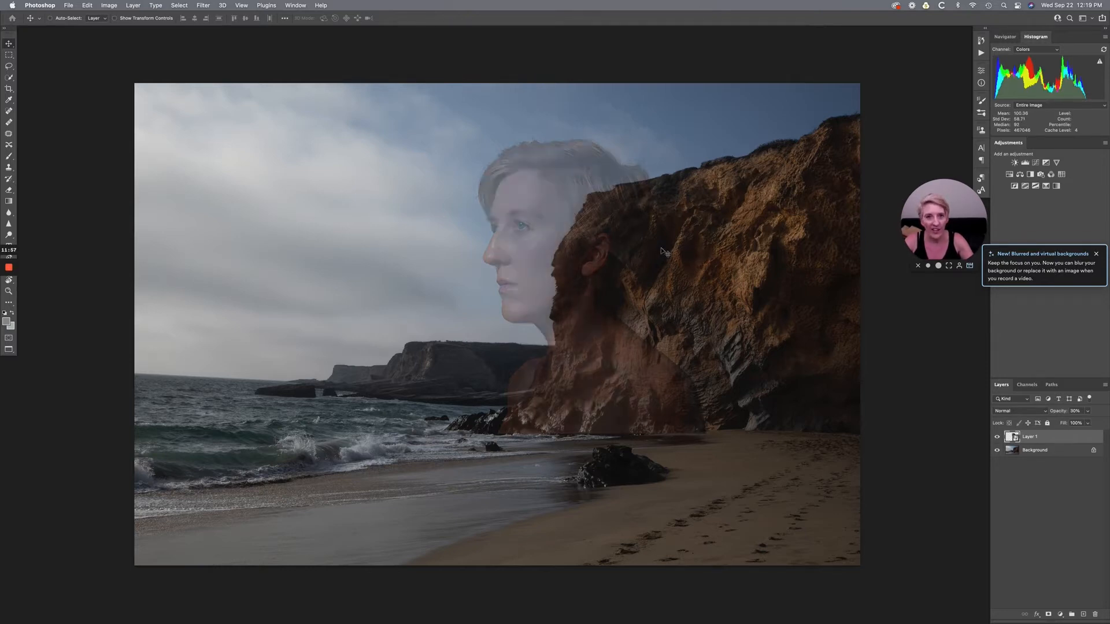
key("8")
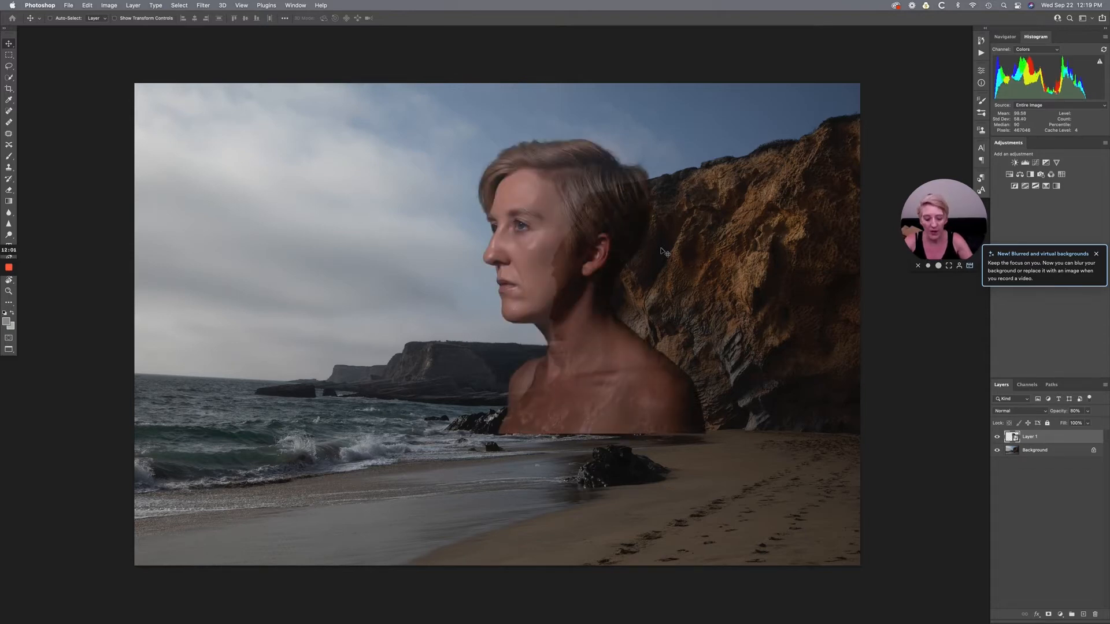
key("0")
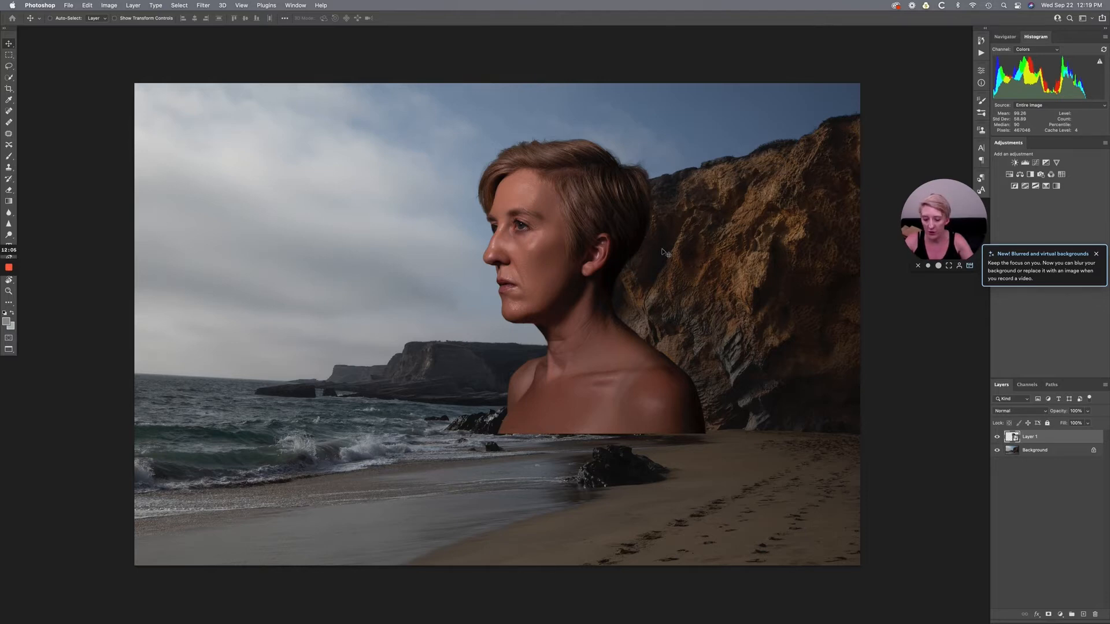
key("1")
key("2")
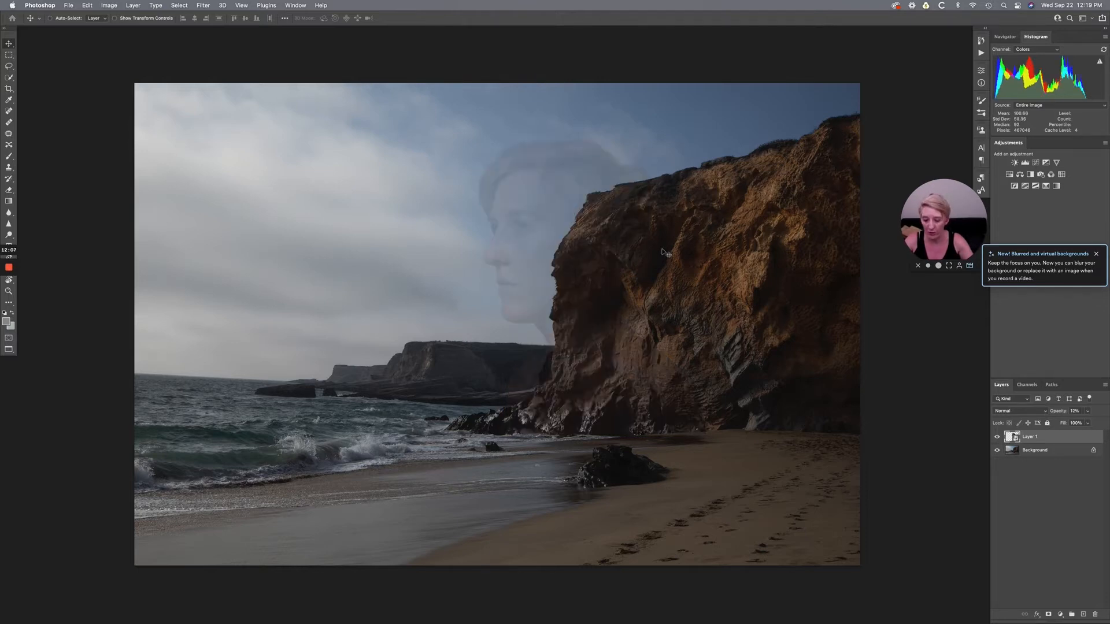
key("5")
key("6")
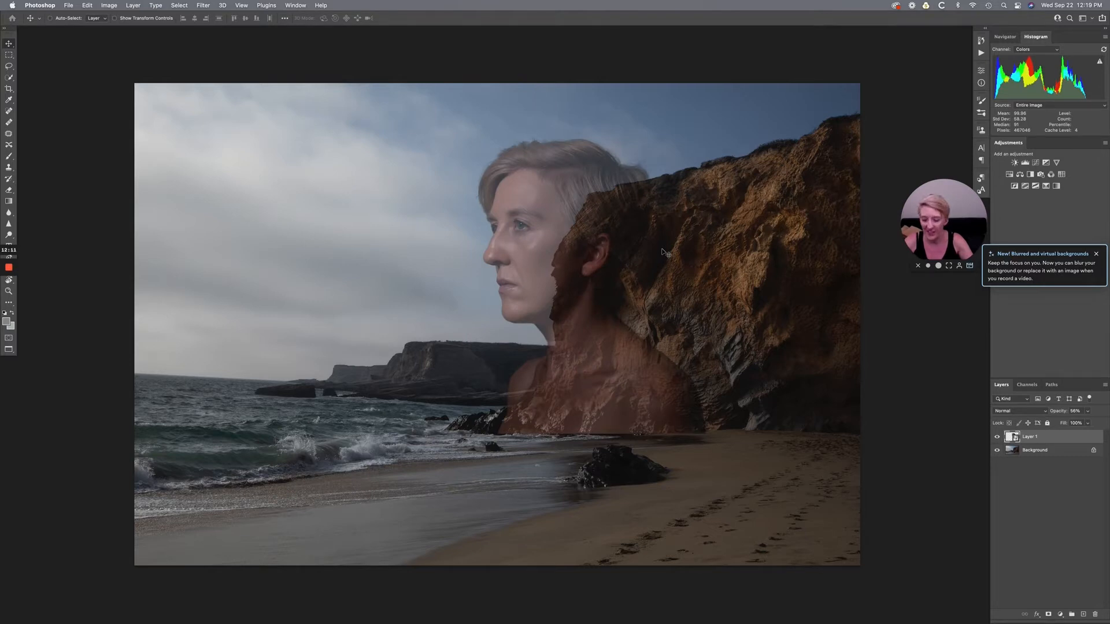
- Scale the portrait down to about 64% and align it over the cliff's front edge at 50% opacity, restoring 100% opacity to finish
key("5")
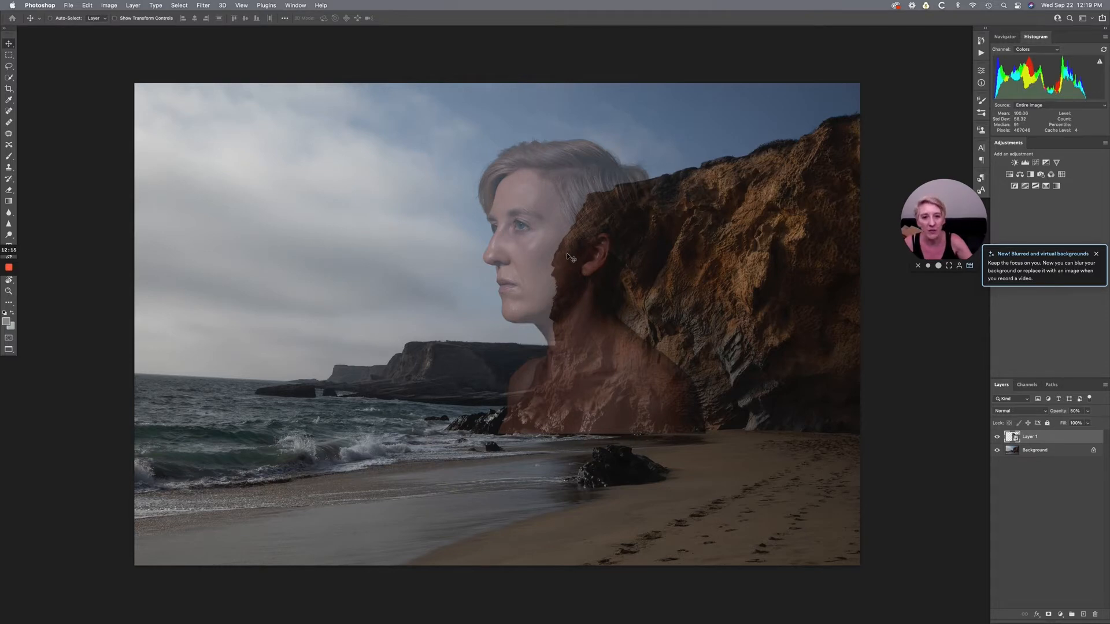
mouse_move(564, 254)
left_mouse_down()
mouse_move(579, 252)
mouse_move(570, 247)
left_mouse_up()
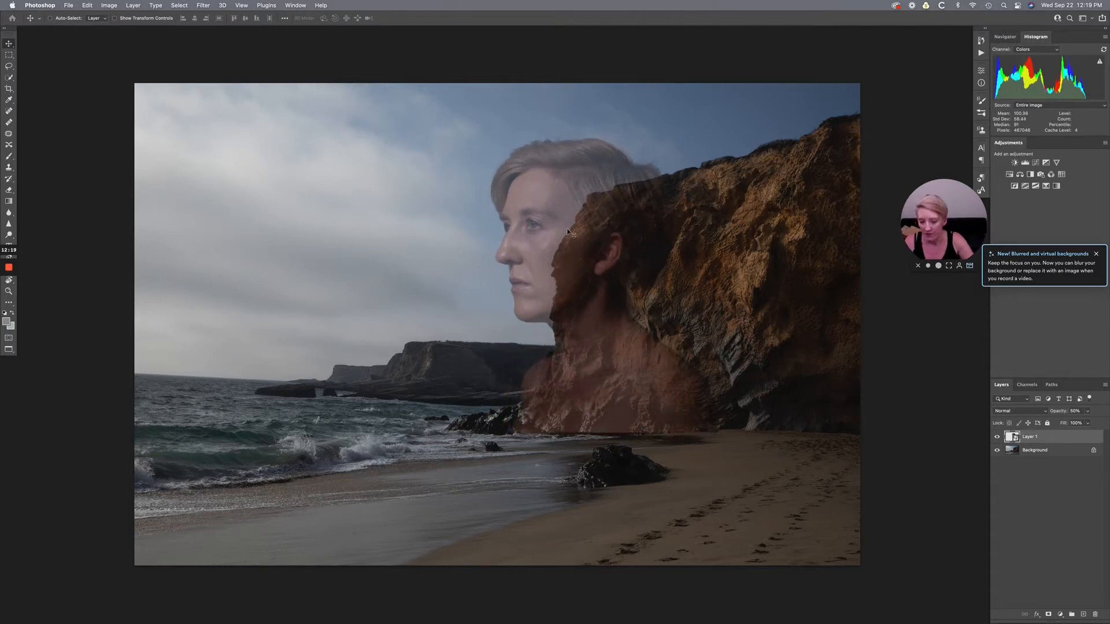
key("ctrl+t")
left_click_drag(486, 134, 503, 157)
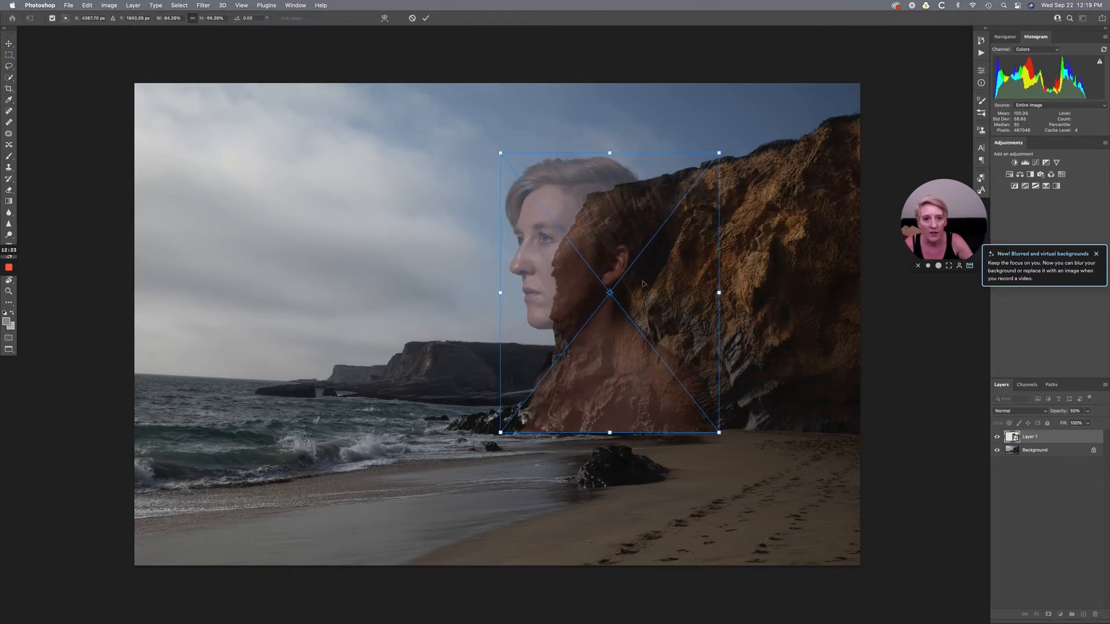
mouse_move(602, 259)
left_mouse_down()
mouse_move(626, 264)
mouse_move(586, 261)
left_mouse_up()
left_click_drag(485, 154, 486, 155)
key("Return")
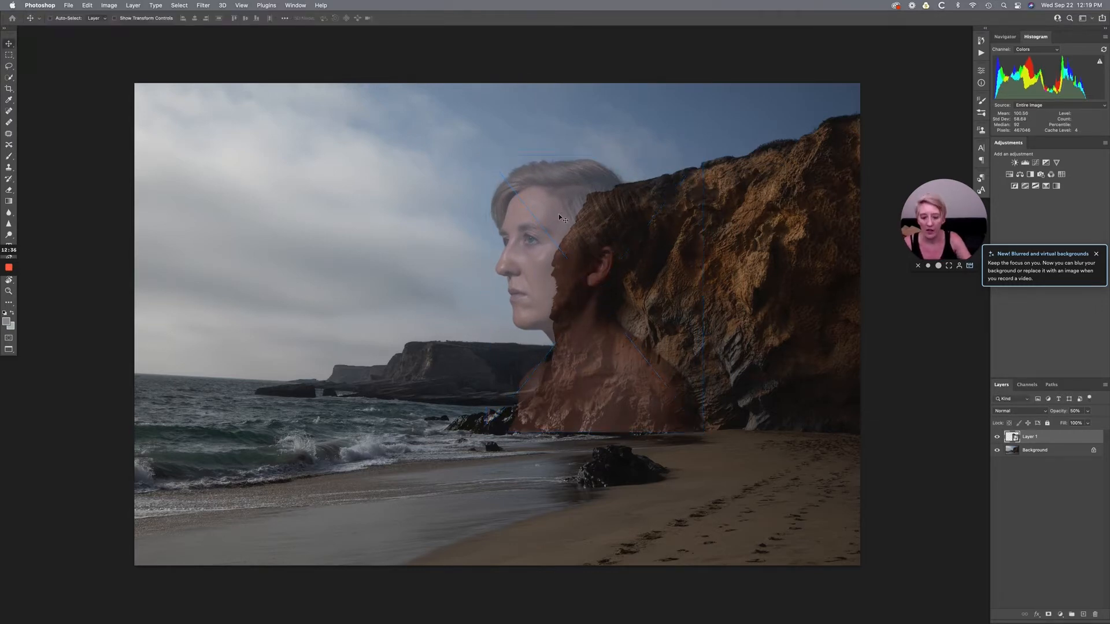
key("0")
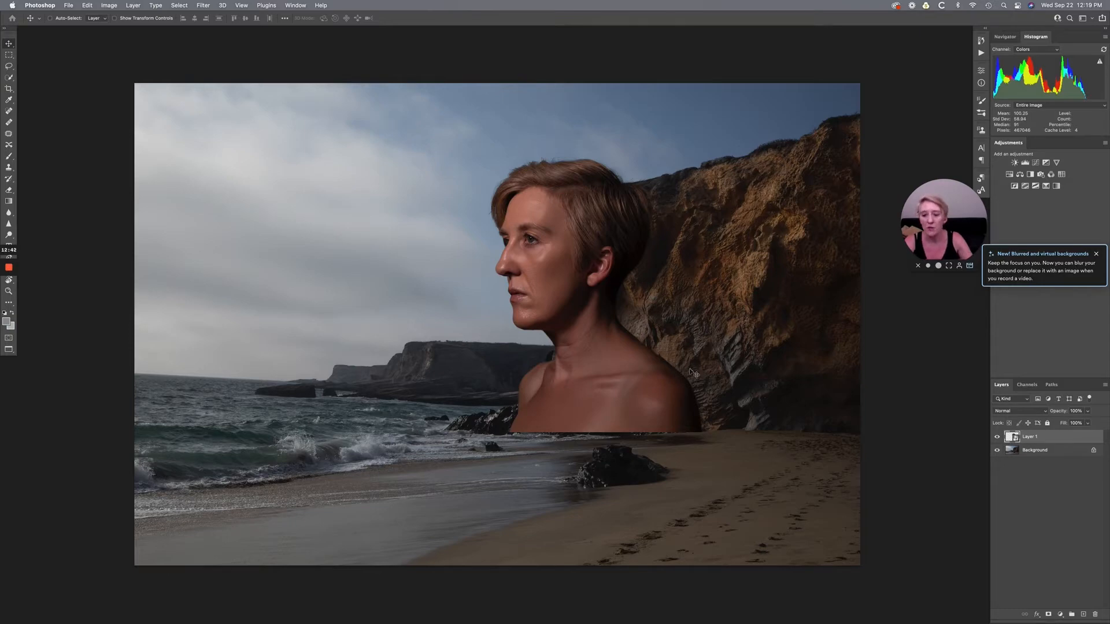
- Examine the portrait's cut-out edges up close, around the hair, face and ear, against the sky and cliff
key("super+plus")
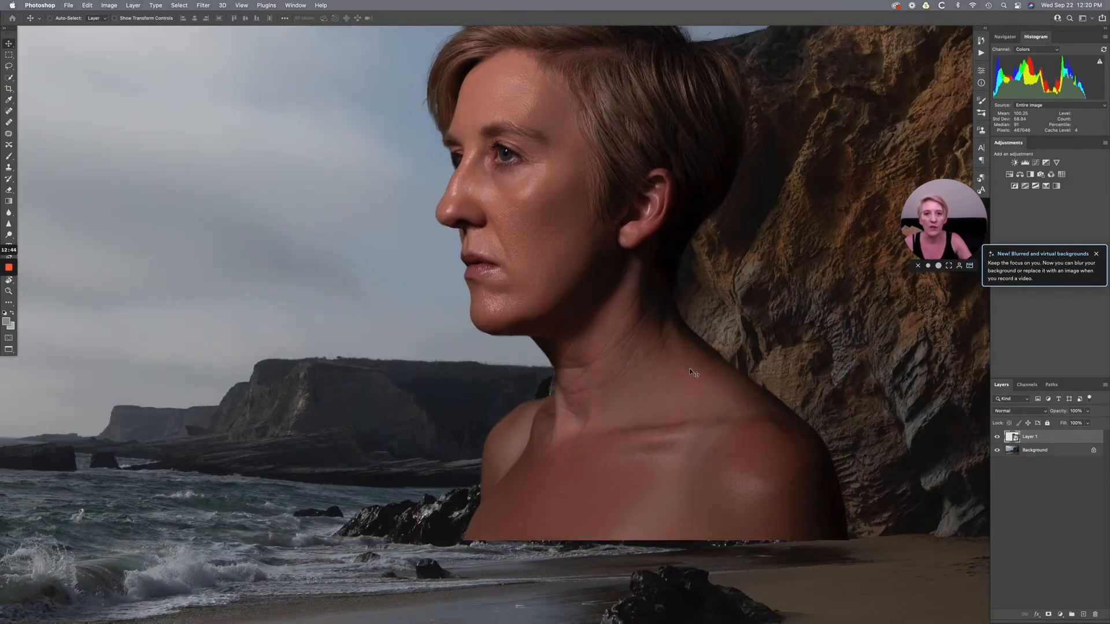
key("super+plus")
key("super+plus")
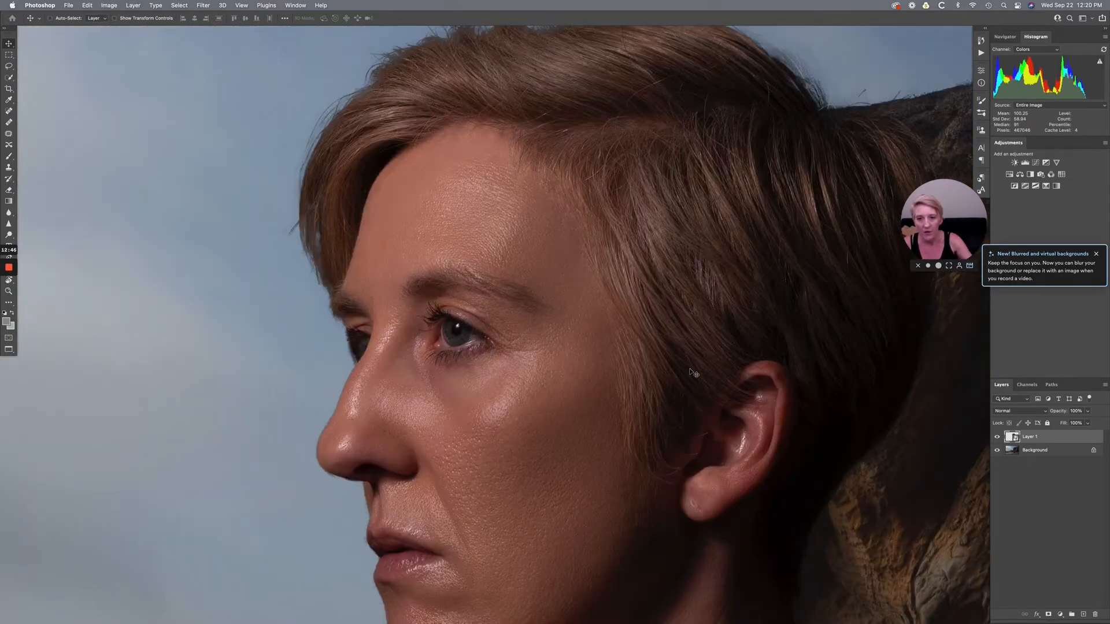
scroll(692, 373, "down", 2)
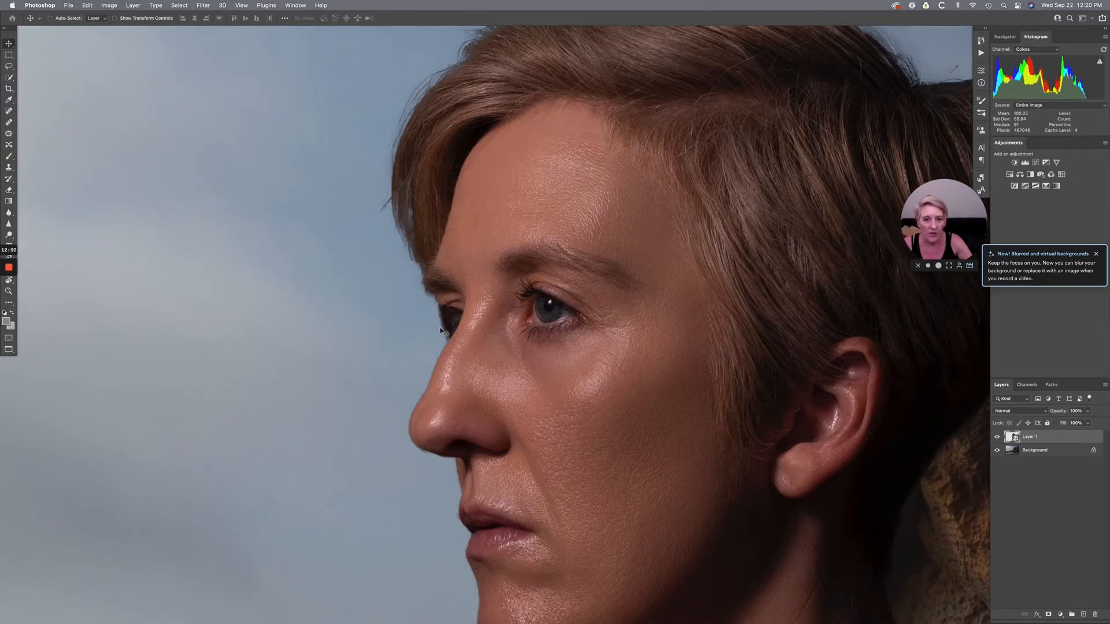
scroll(463, 335, "up", 6)
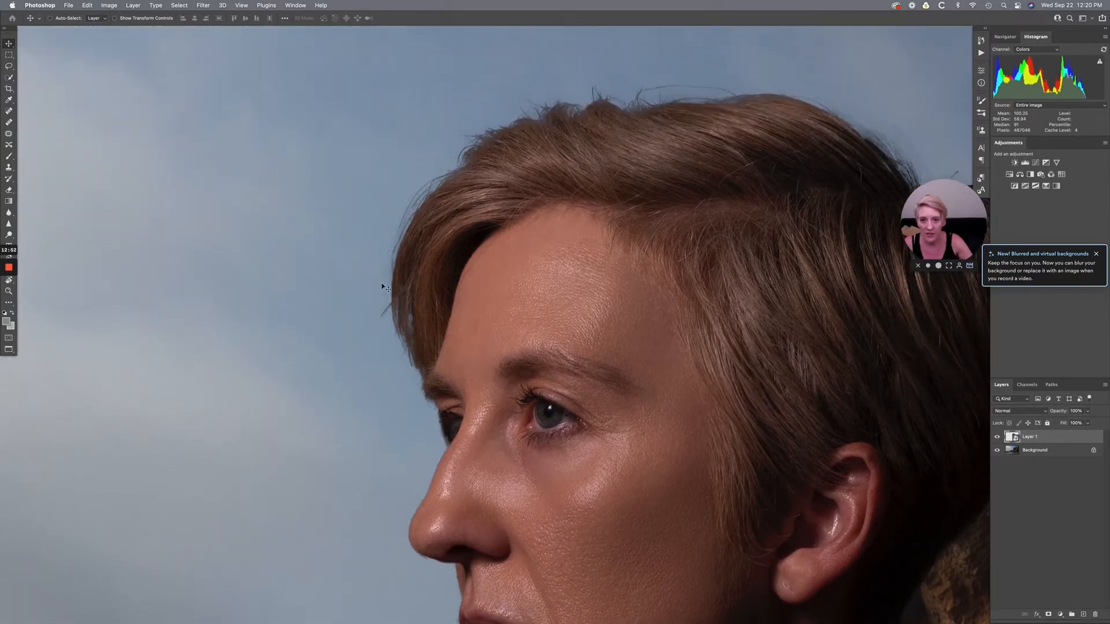
scroll(612, 199, "right", 5)
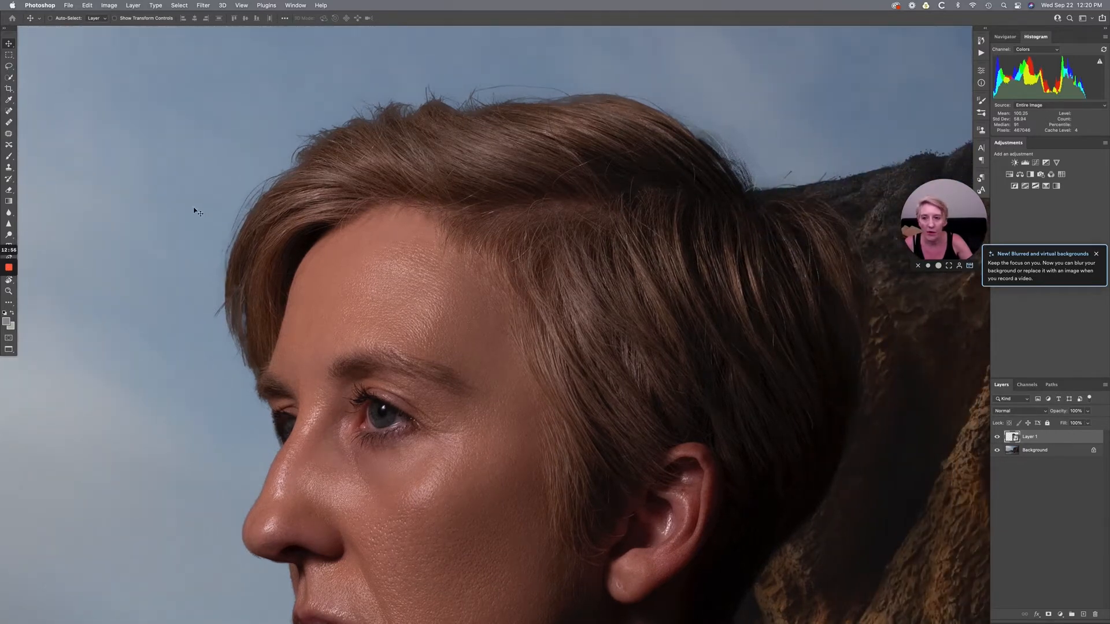
scroll(673, 143, "down", 5)
scroll(673, 143, "left", 3)
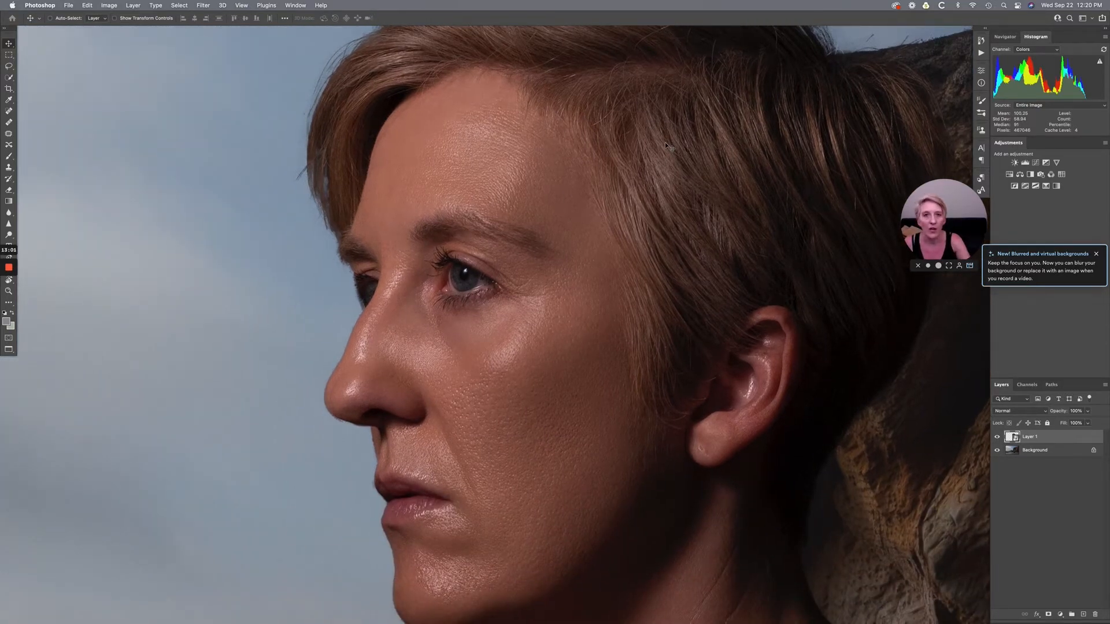
key("super+0")
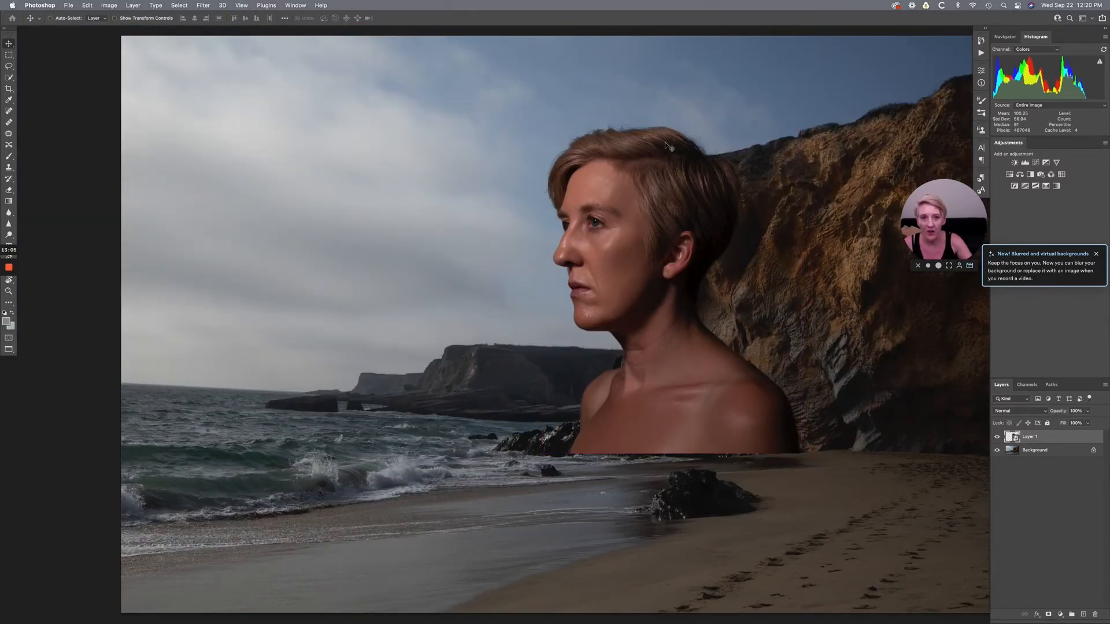
scroll(668, 146, "right", 2)
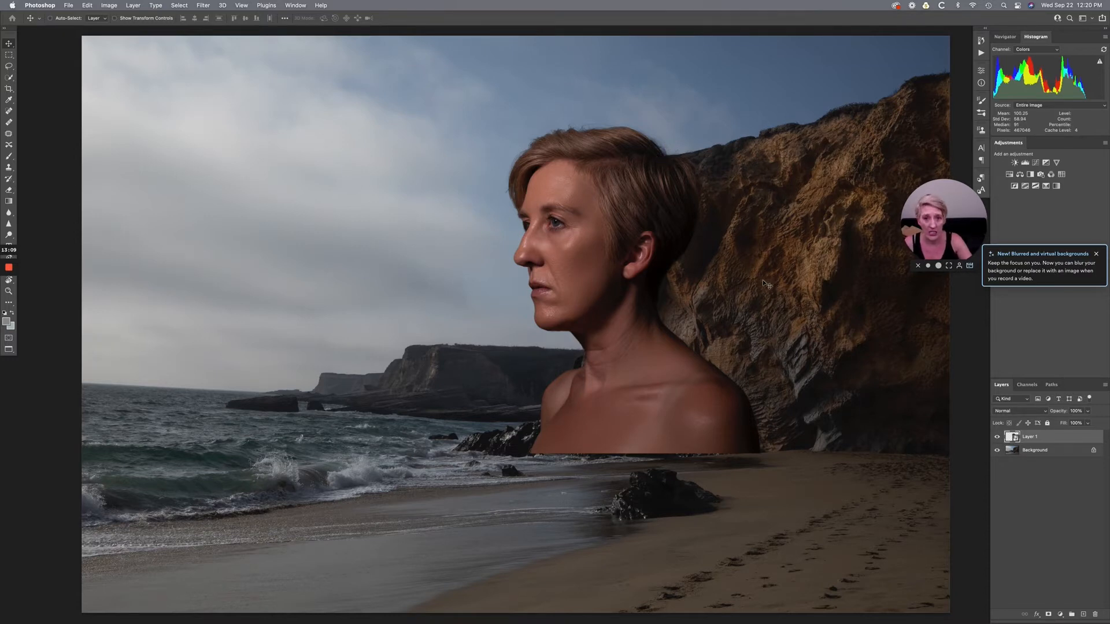
- Open the contents of the portrait smart object and add a new empty layer above the portrait
double_click(1012, 438)
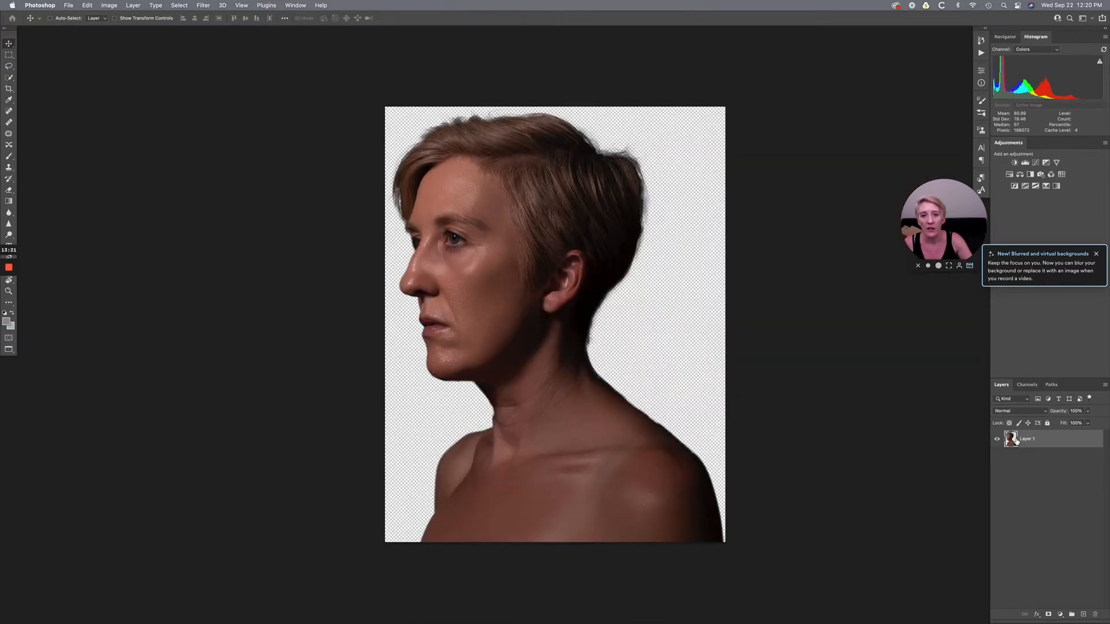
key("super+equal")
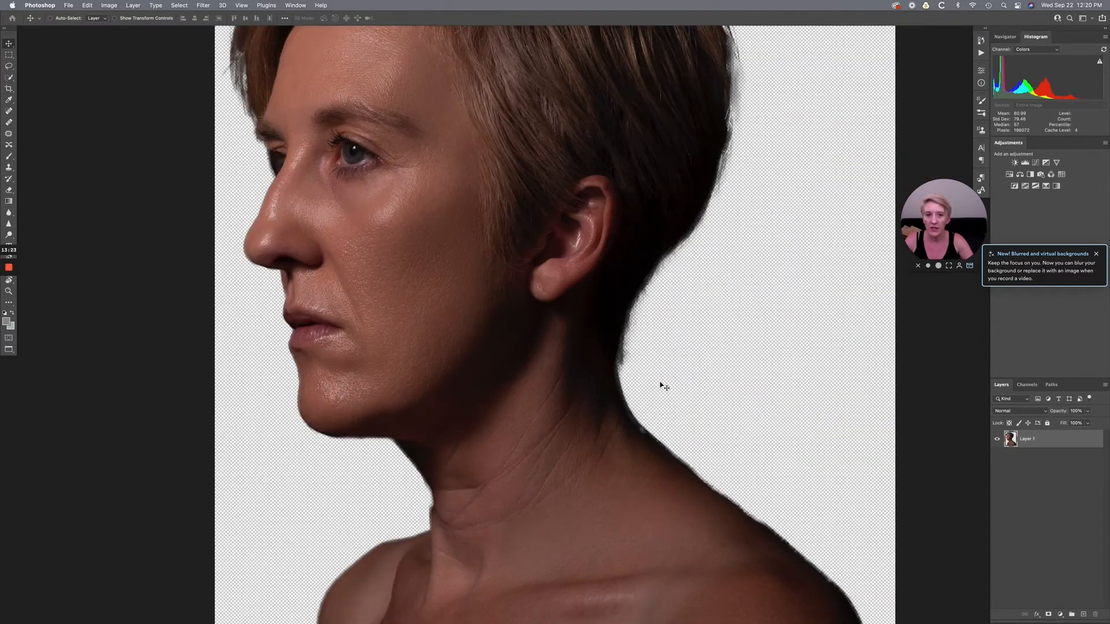
scroll(664, 386, "up", 5)
scroll(664, 387, "down", 5)
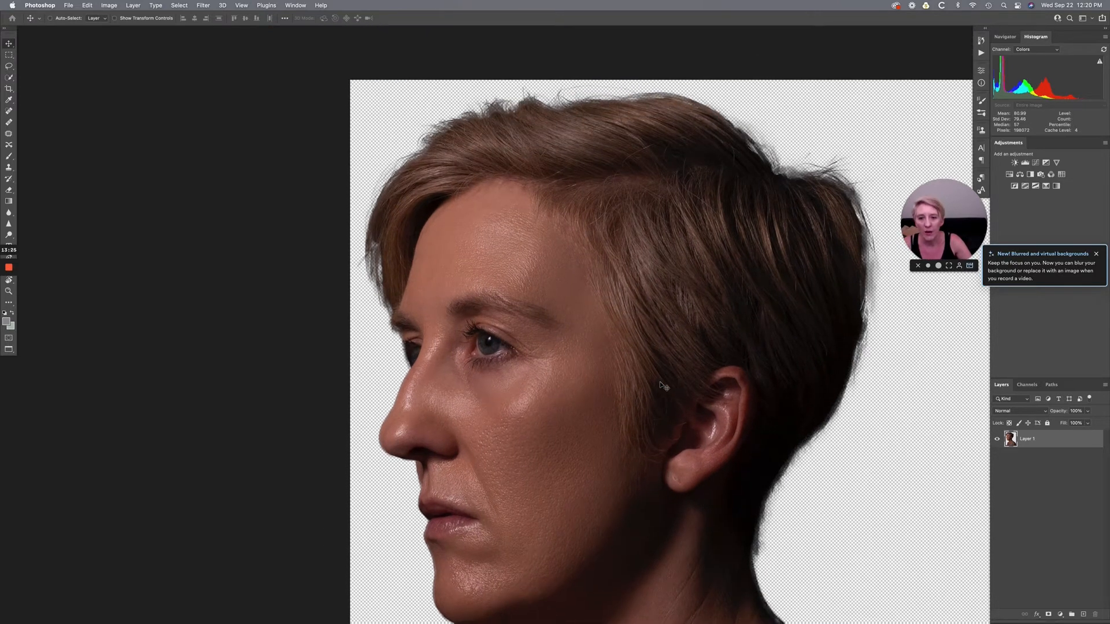
scroll(614, 377, "left", 6)
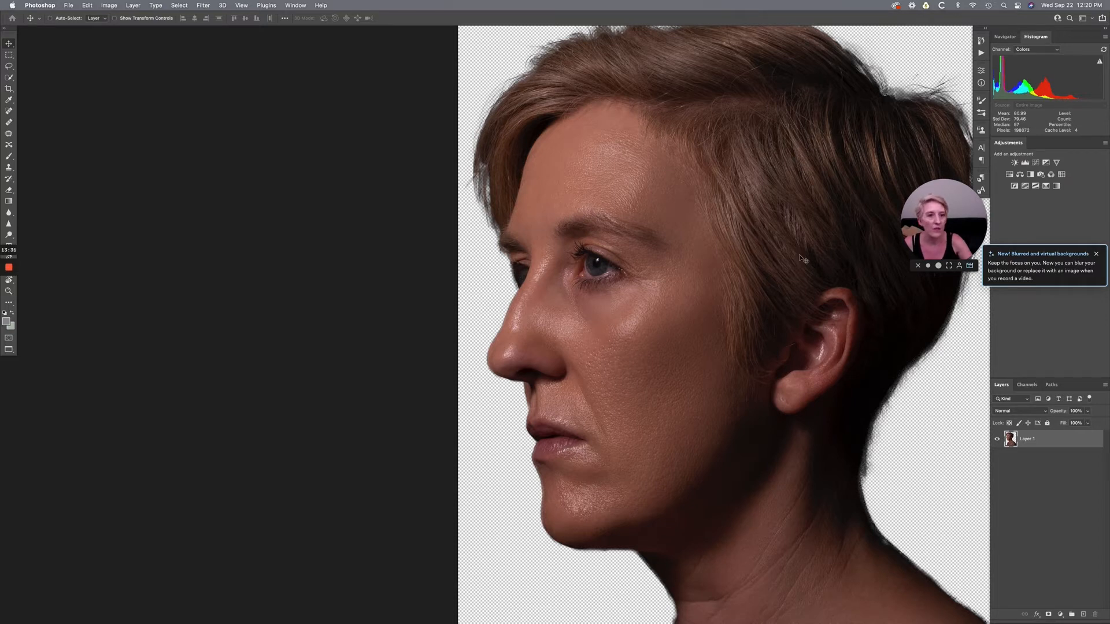
scroll(799, 254, "right", 3)
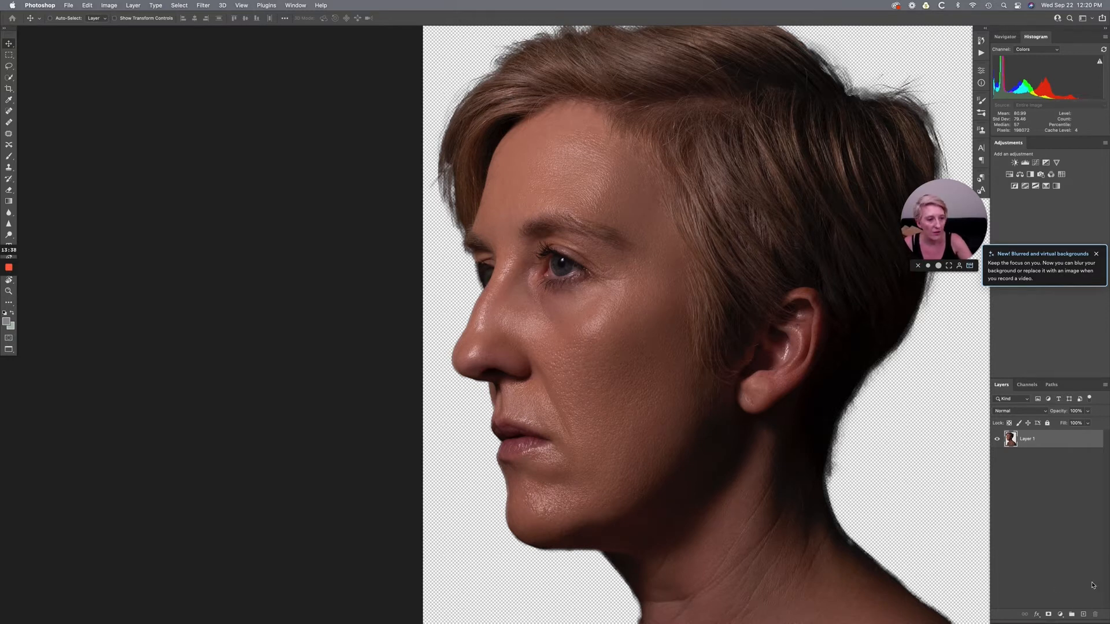
left_click(1085, 615)
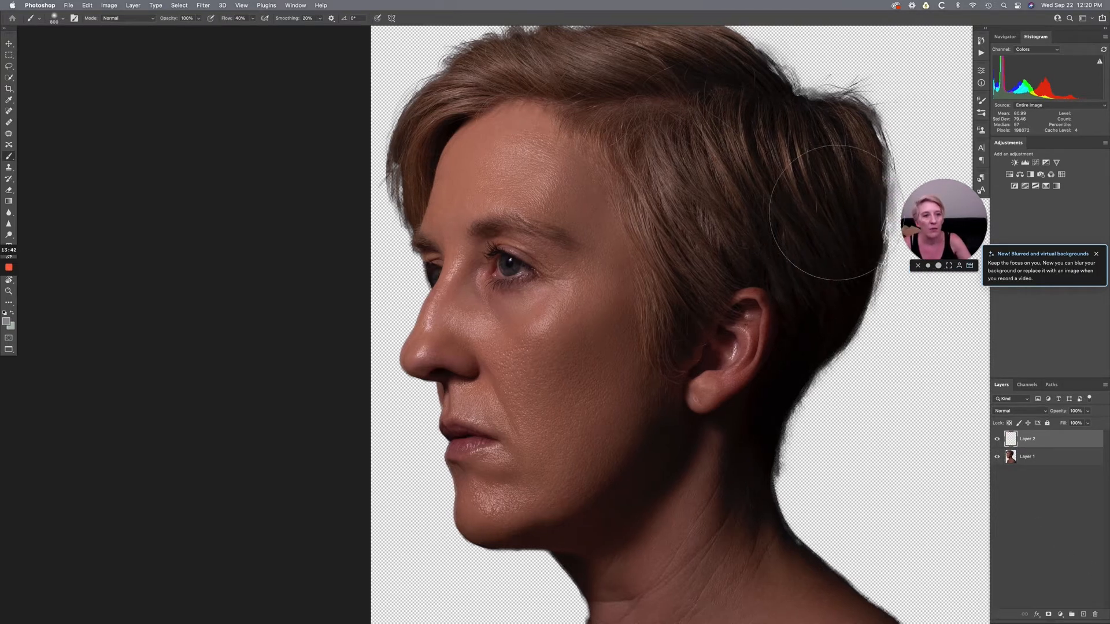
- Open the settings of the soft 800 px Brush and enable Shape Dynamics for it
left_click(982, 113)
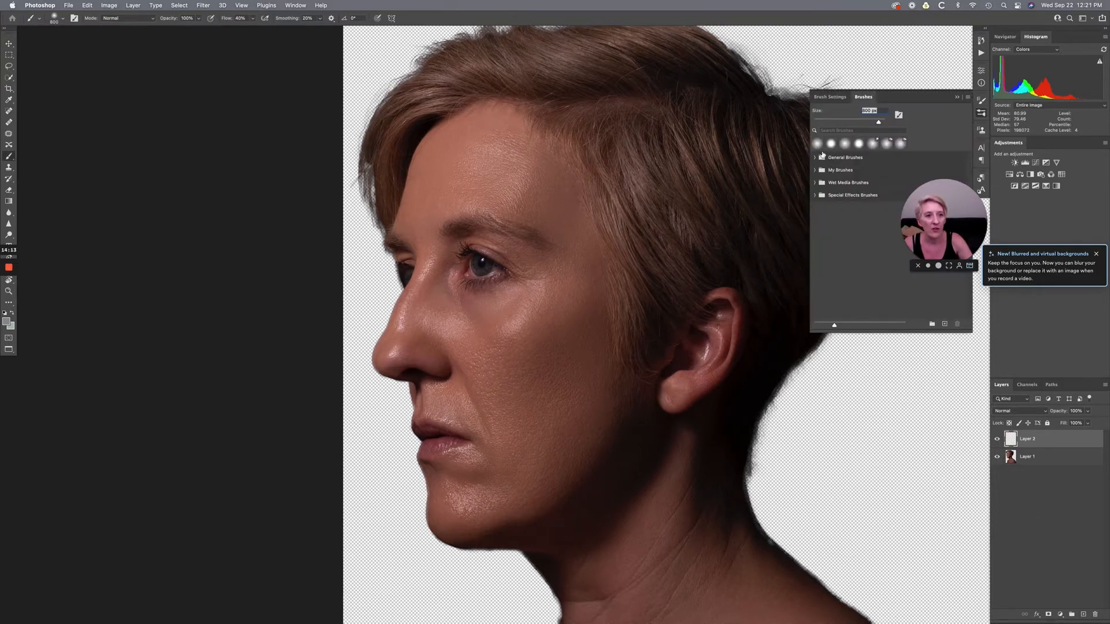
left_click(831, 97)
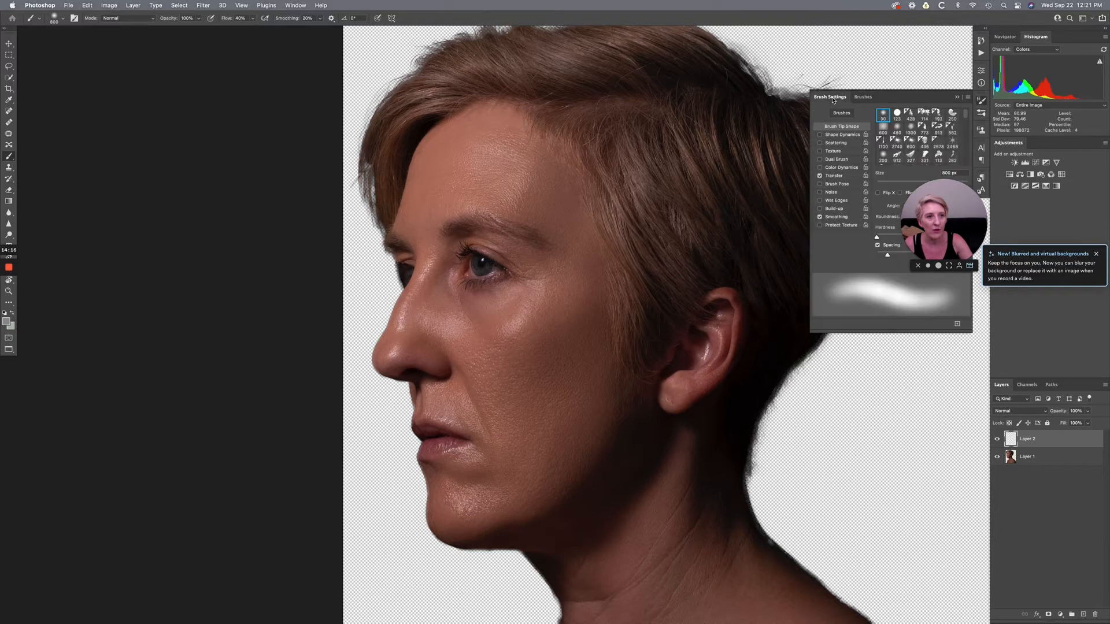
scroll(842, 198, "left", 1)
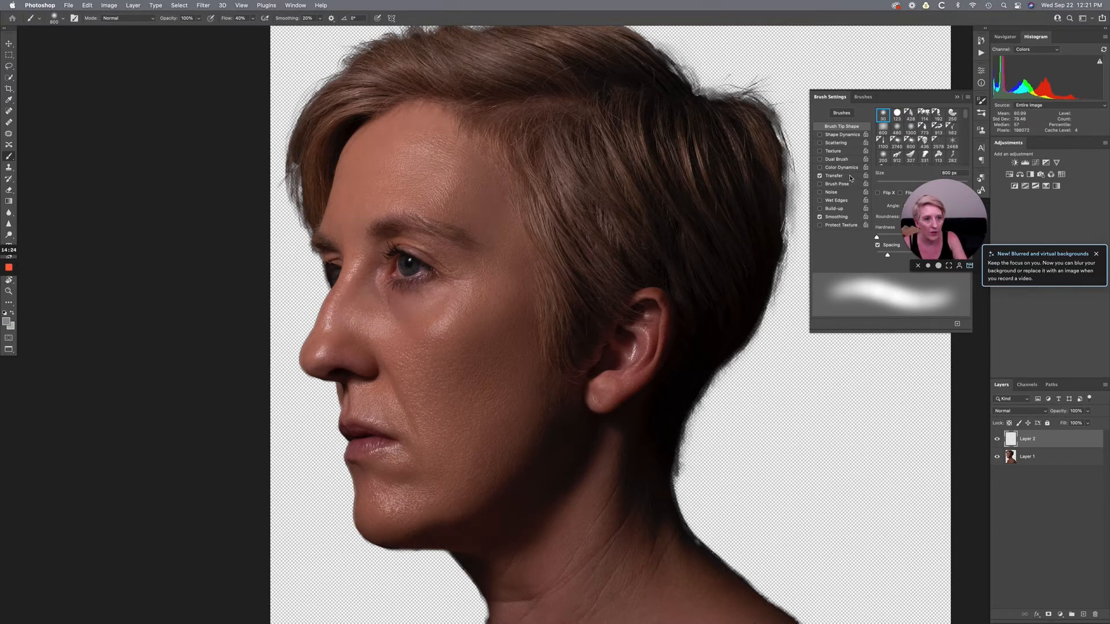
left_click(834, 136)
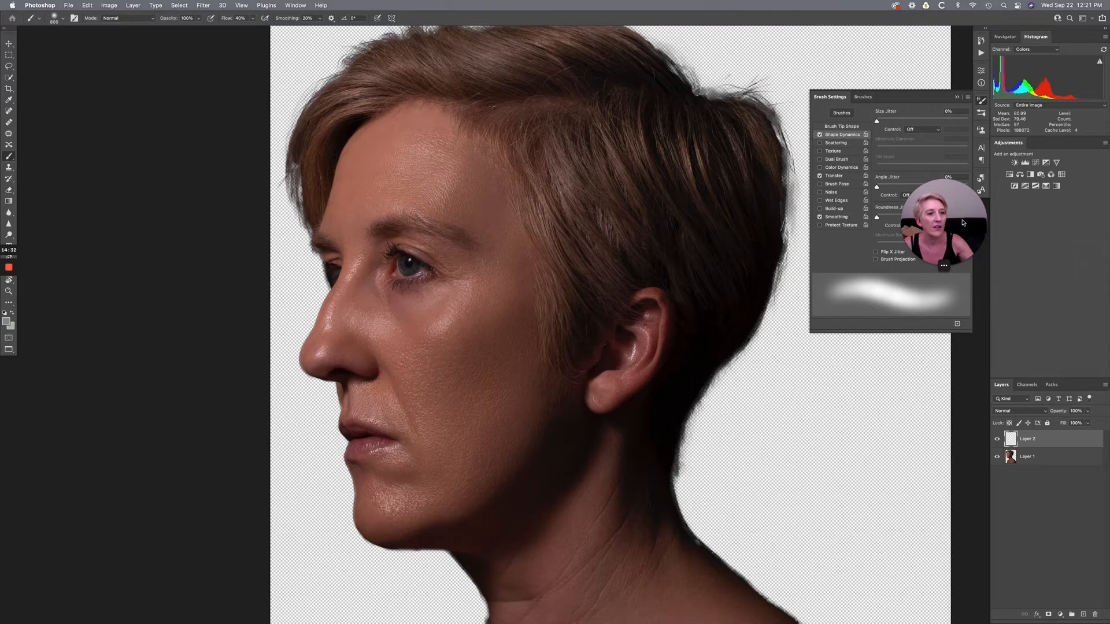
key("Tab")
left_click_drag(940, 222, 1037, 265)
key("Tab")
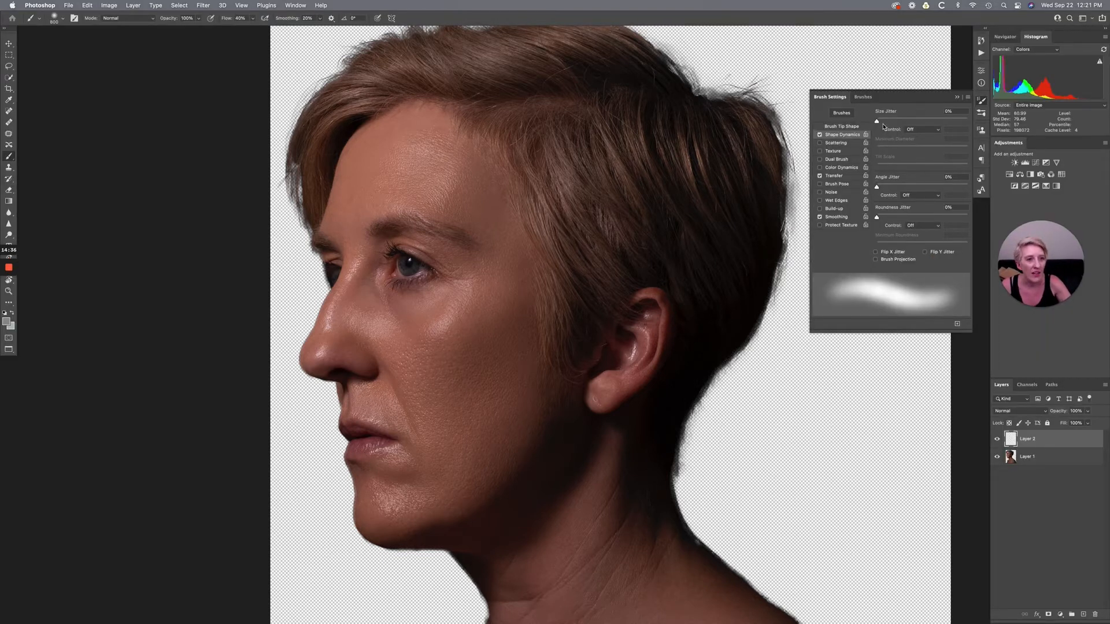
- Set the brush's size control to Fade with a value of 25 and a minimum diameter of 29%
left_click(919, 129)
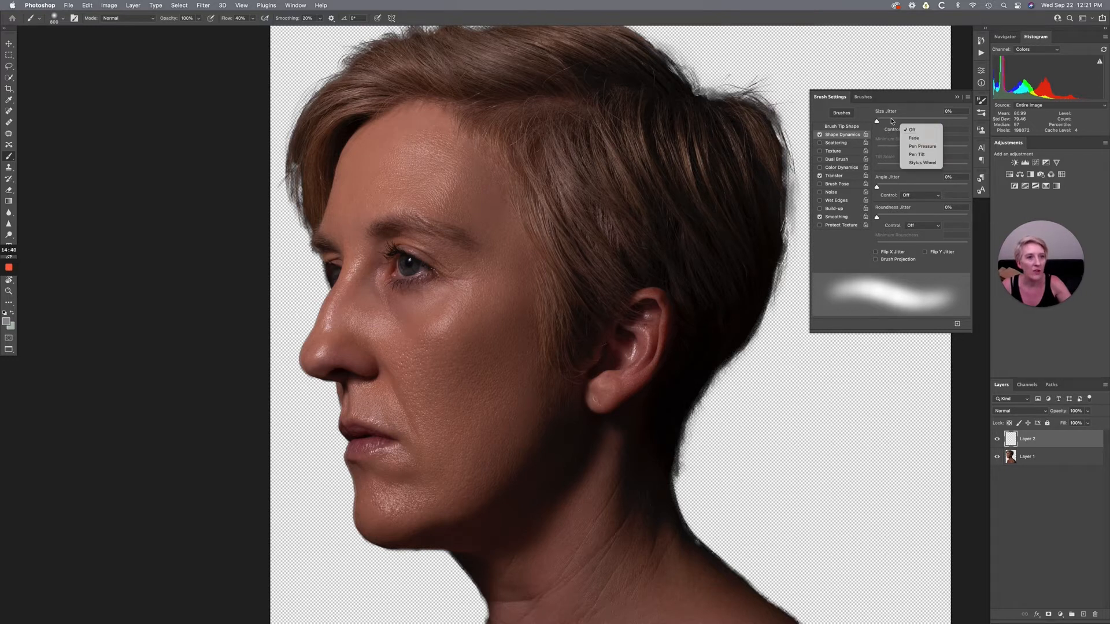
left_click(914, 138)
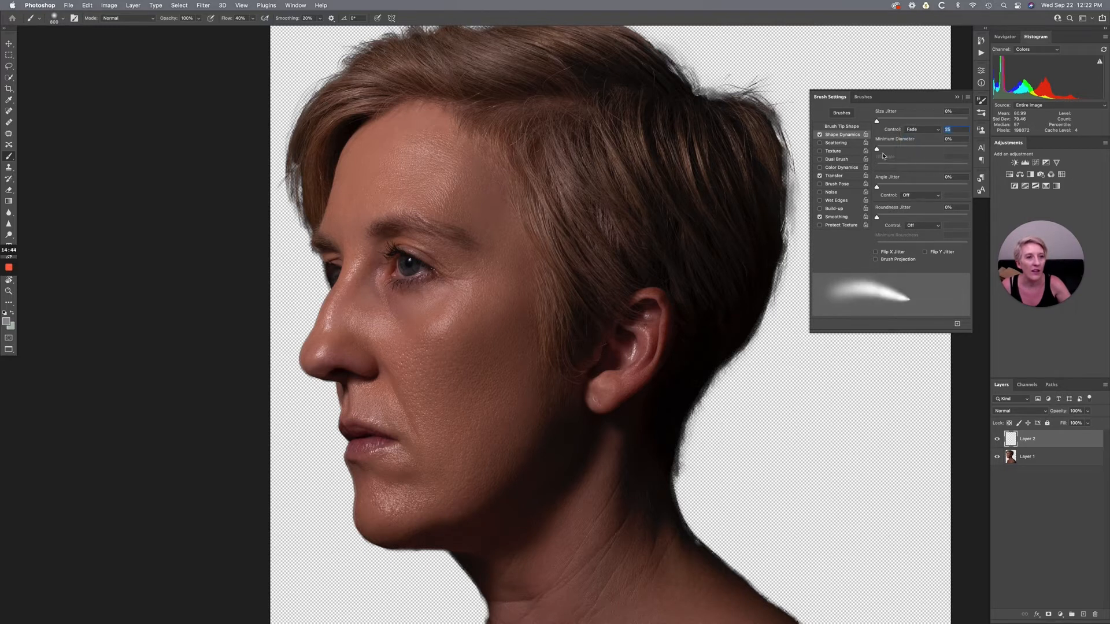
left_click_drag(877, 150, 905, 153)
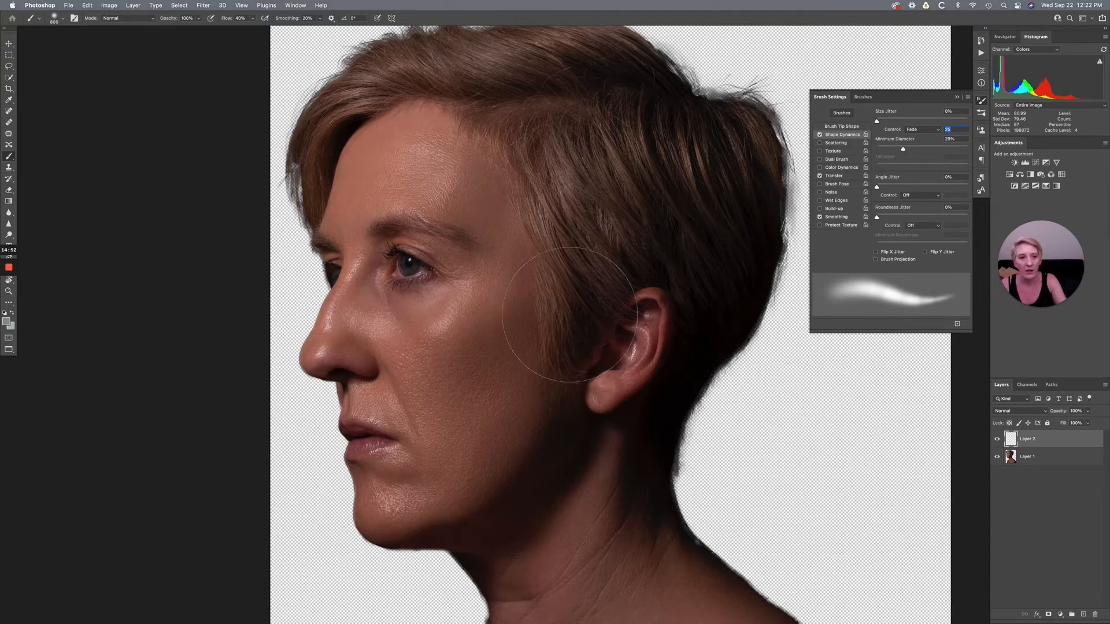
type("[[[[[[[[[[")
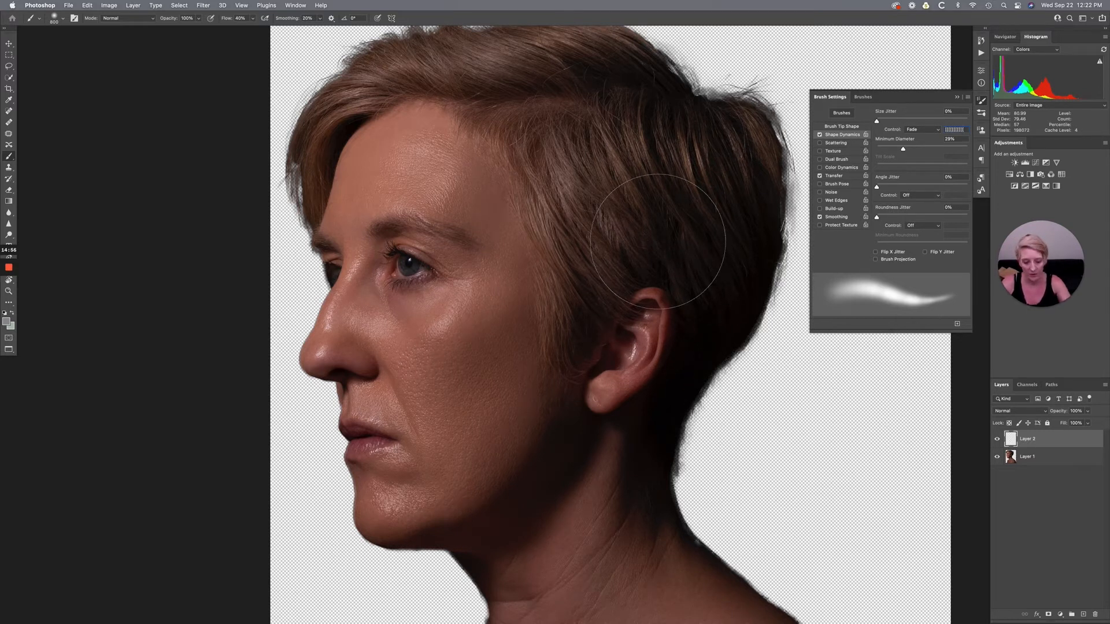
key("super+a")
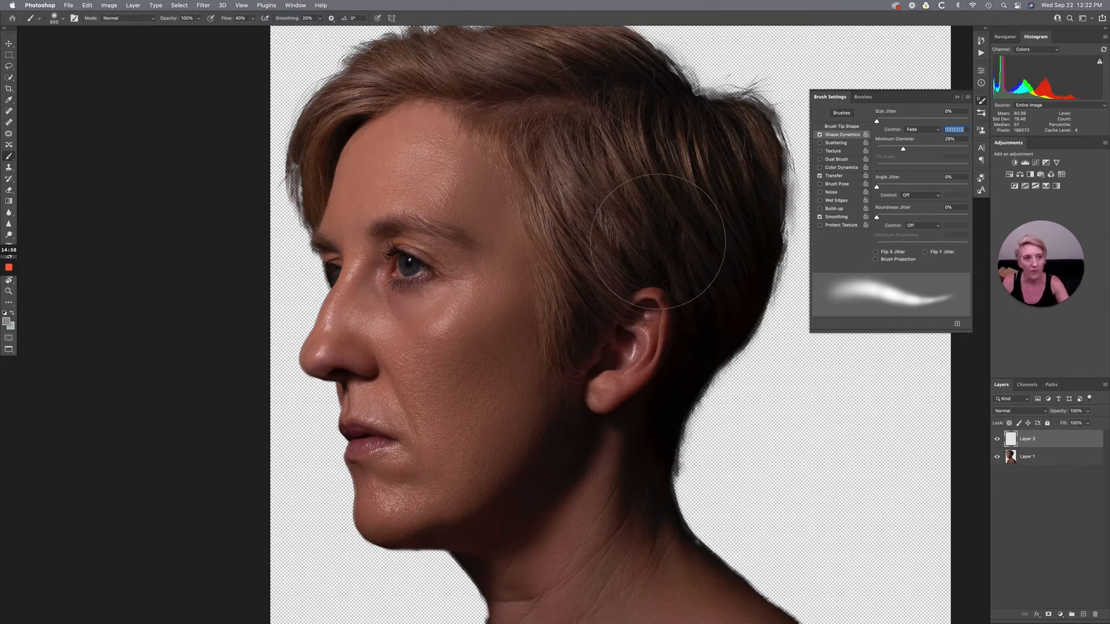
type("25")
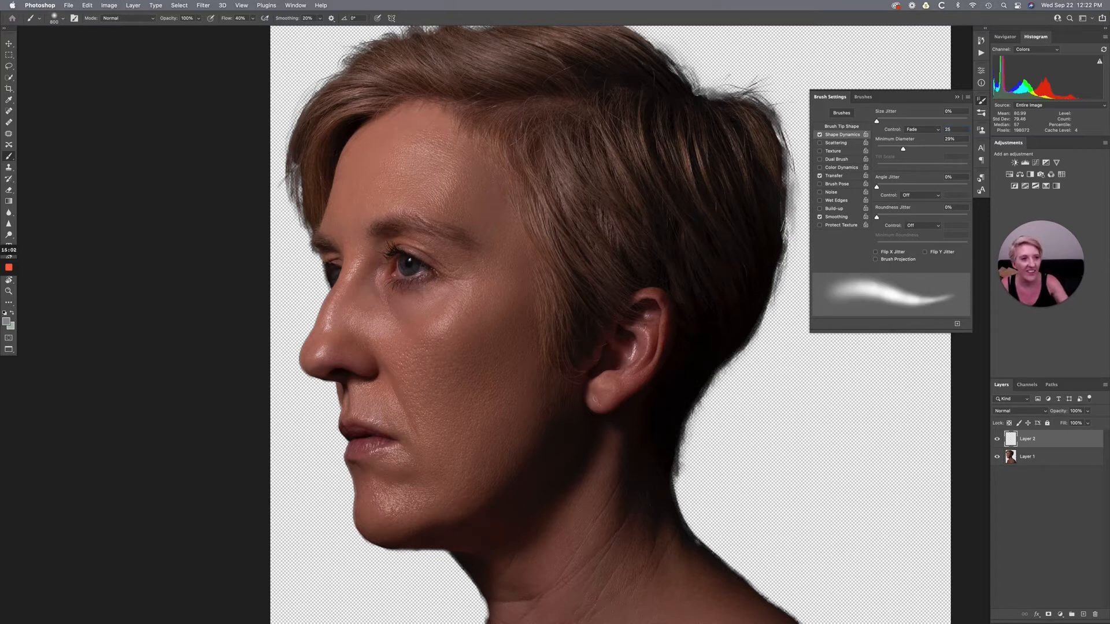
- Reduce the brush tip to a fine size of about 45 px for painting hair strands
key("bracketleft")
key("bracketleft")
key("bracketleft")
key("bracketleft")
key("bracketleft")
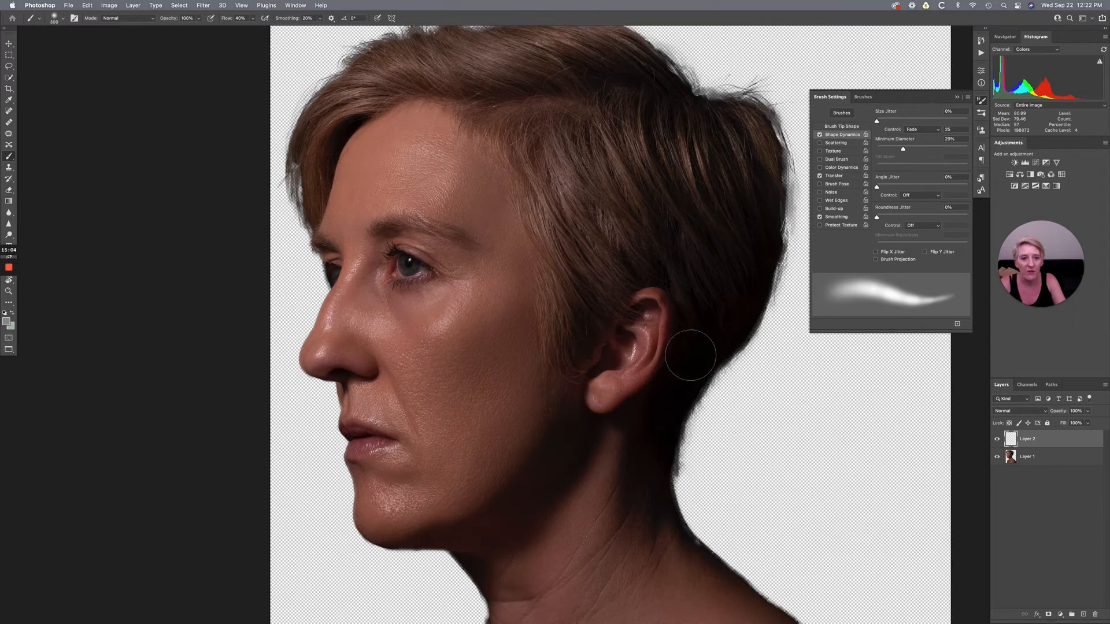
key("bracketleft")
key("bracketleft")
key("bracketleft")
key("bracketleft")
key("bracketleft")
key("bracketleft")
key("bracketleft")
key("bracketleft")
key("bracketleft")
key("bracketleft")
key("bracketleft")
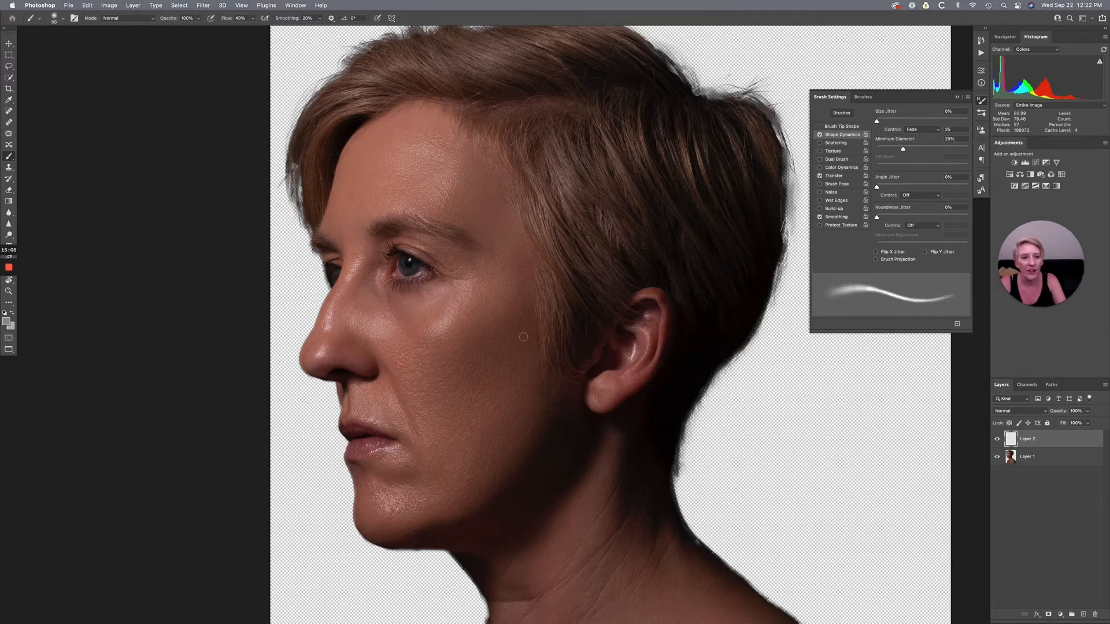
key("bracketleft")
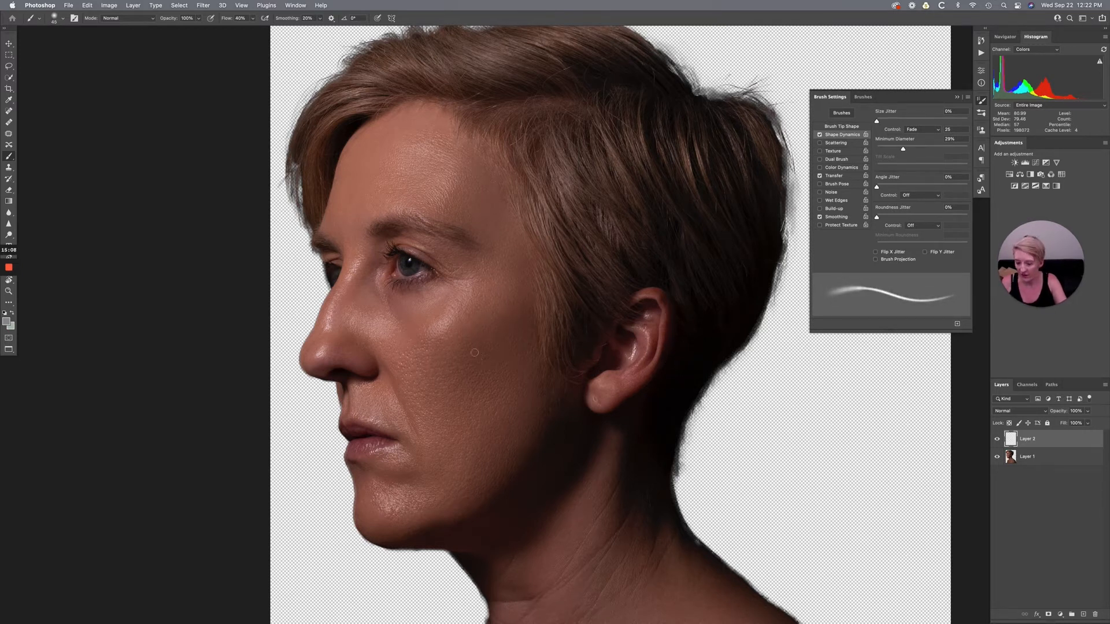
left_click_drag(477, 387, 477, 383)
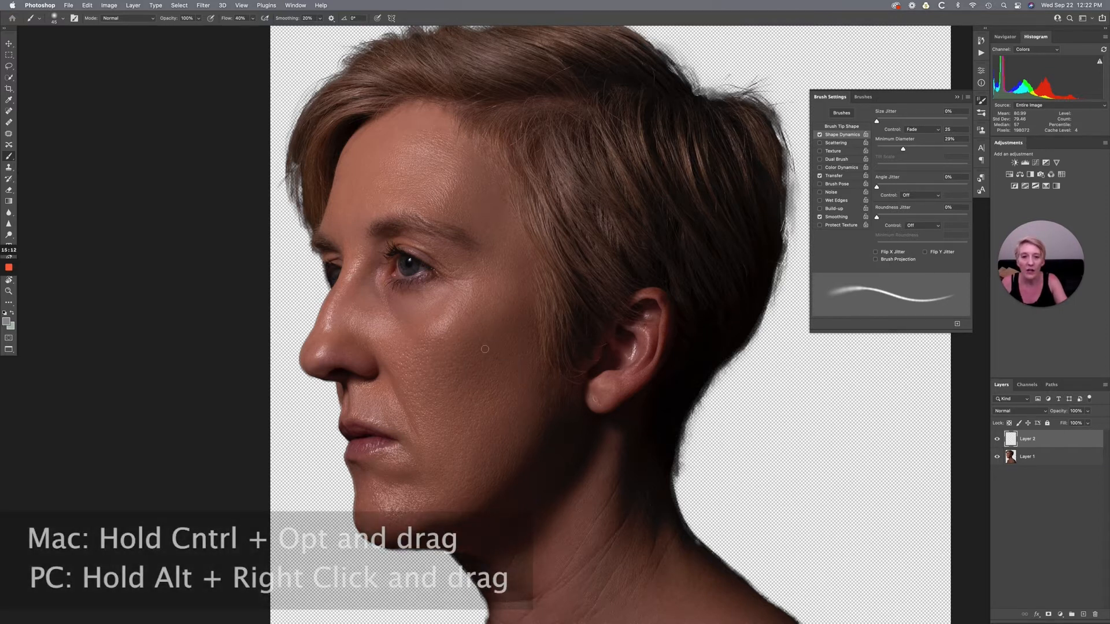
mouse_move(485, 349)
left_mouse_down()
mouse_move(490, 314)
mouse_move(482, 341)
left_mouse_up()
left_click_drag(479, 404, 484, 354)
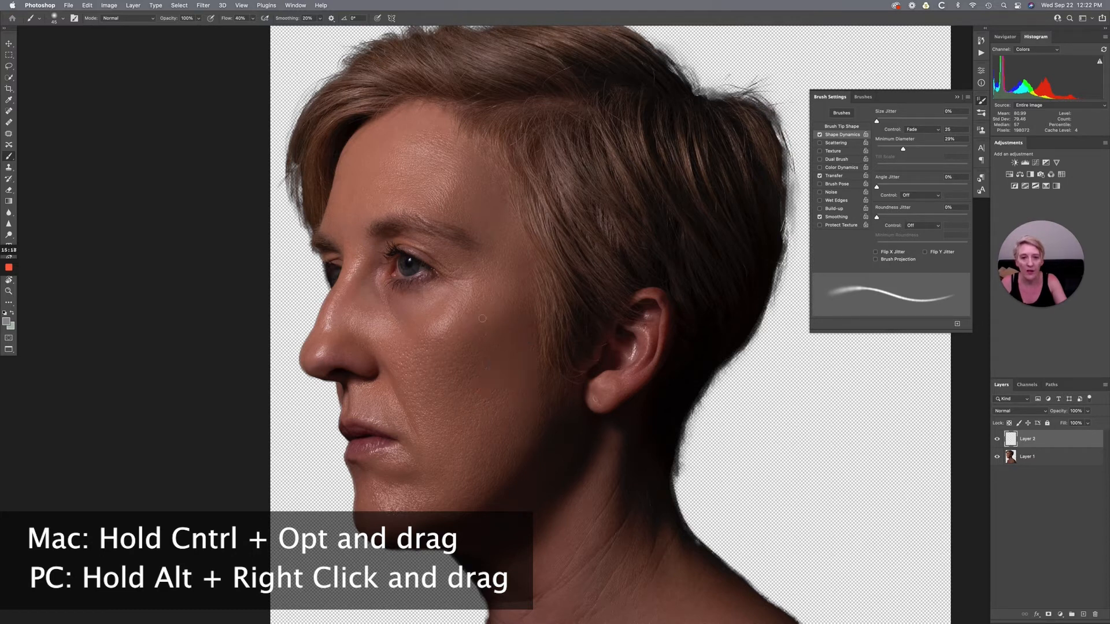
- Adjust the hardness of the small hair-strand brush tip and turn off its Transfer option
left_click_drag(484, 296, 482, 388)
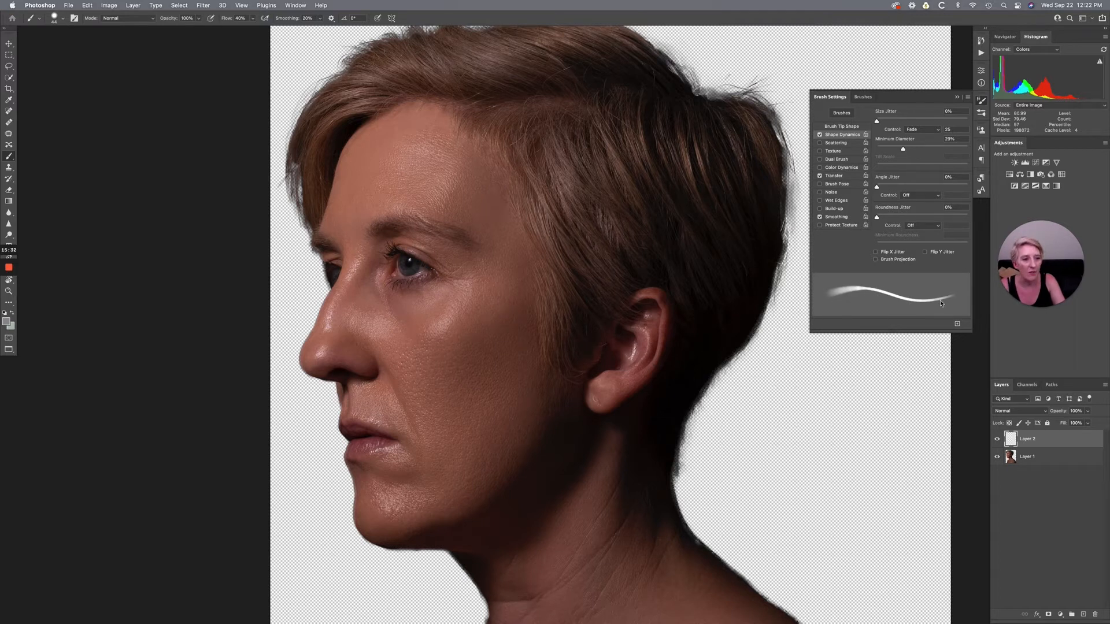
left_click(820, 177)
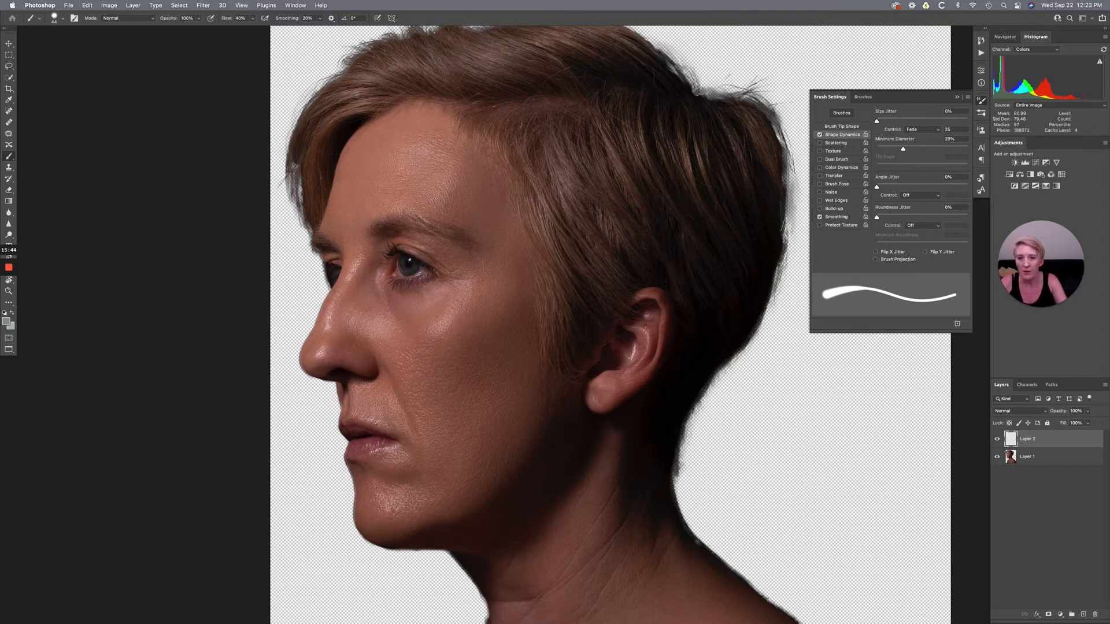
left_click(957, 96)
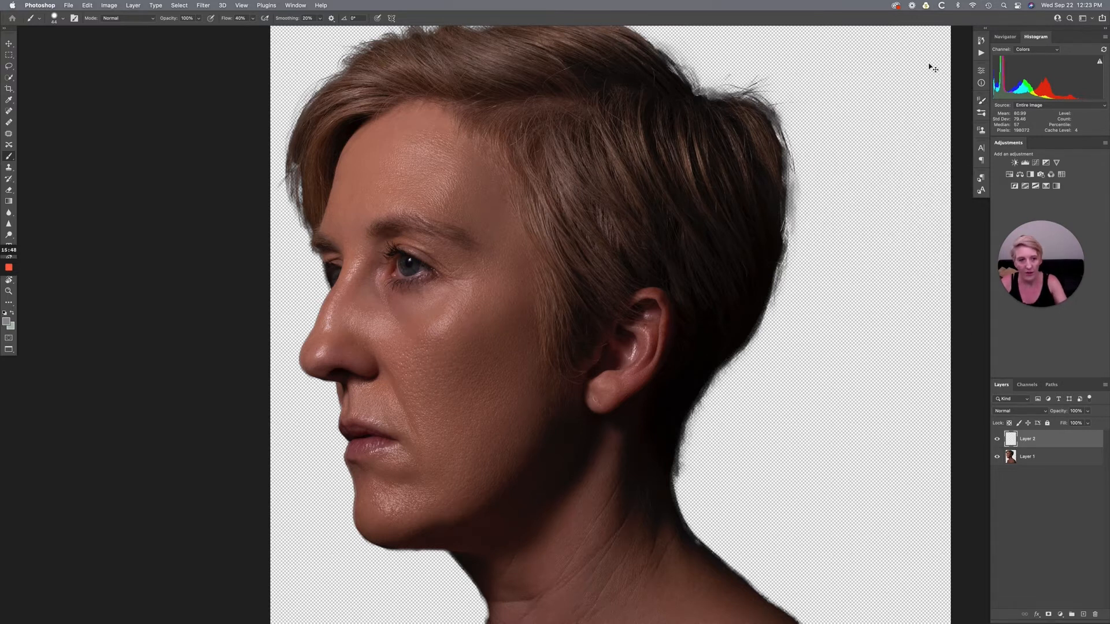
- Shrink the brush tip to a few pixels to suit the eyelashes of the far eye
key("super+plus")
left_click_drag(345, 295, 611, 385)
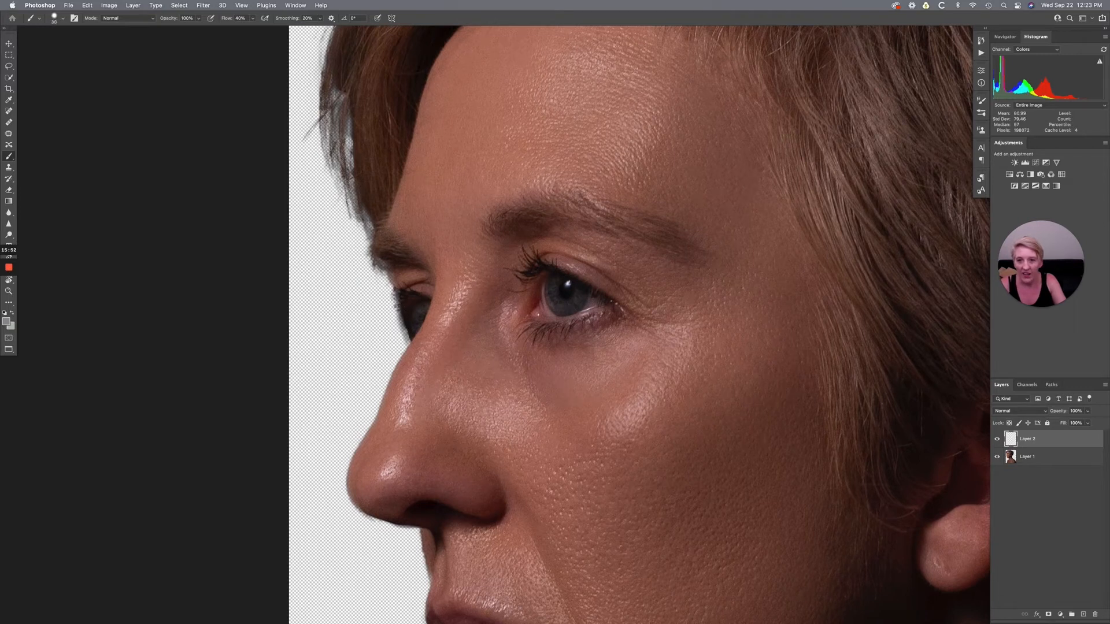
key("bracketleft")
key("bracketleft")
key("bracketleft")
key("bracketleft")
key("bracketleft")
key("bracketleft")
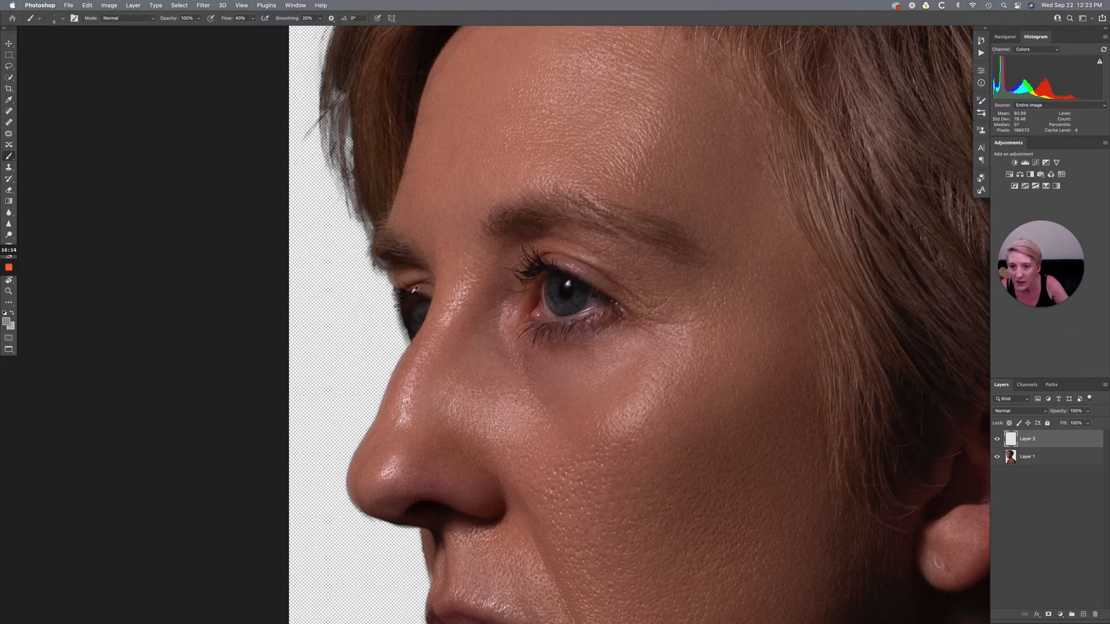
- Paint fine tapered black eyelashes outward from the far eye at 100% flow on the empty layer
key("x")
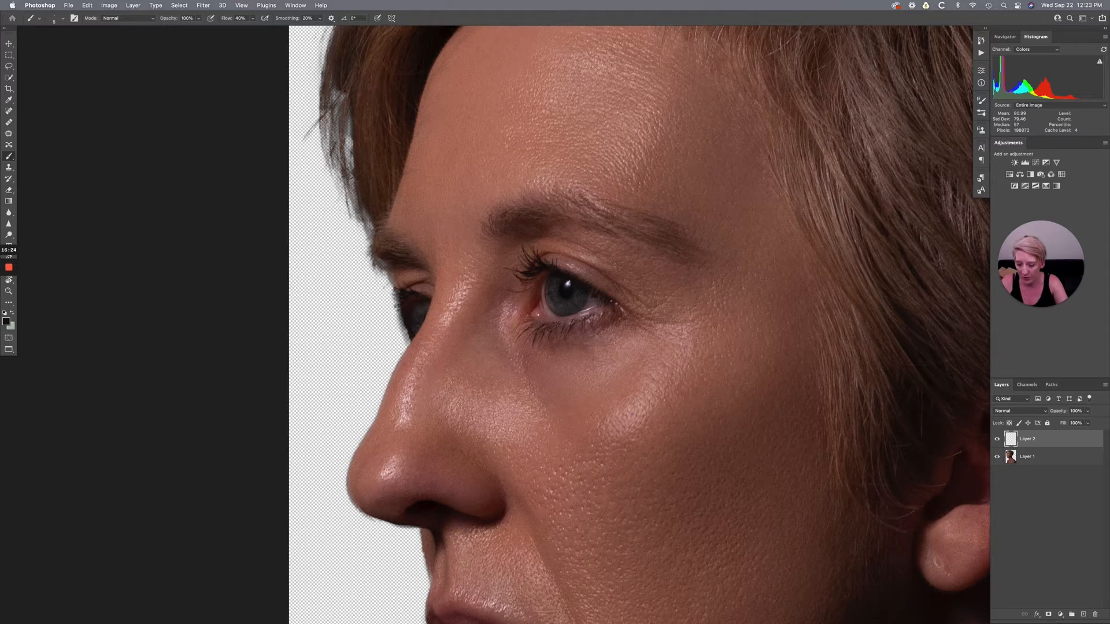
key("shift+0")
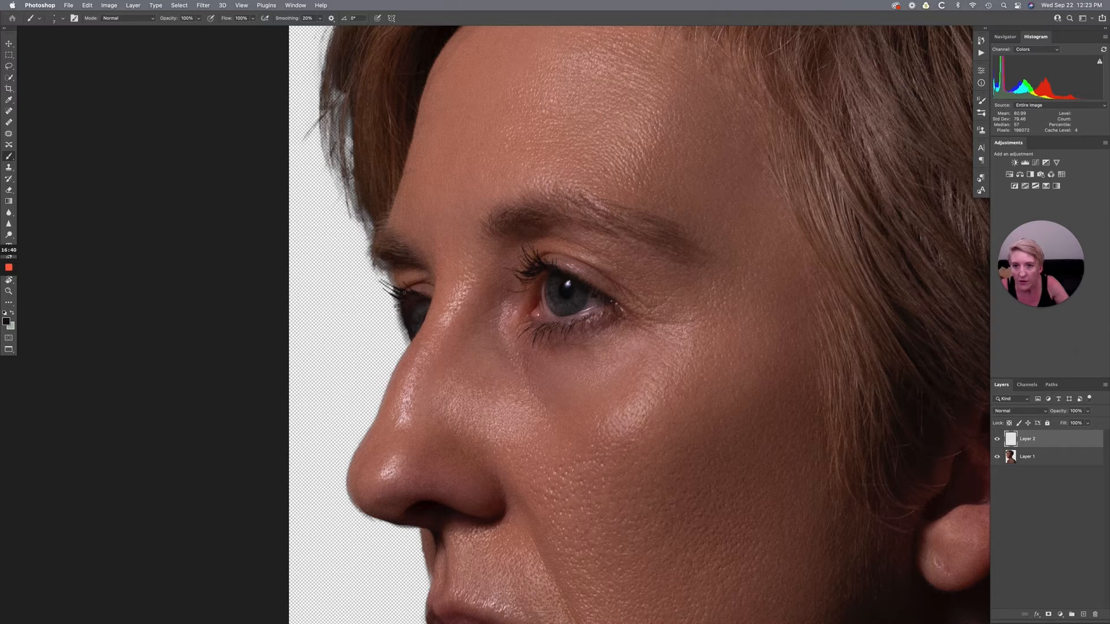
key("bracketleft")
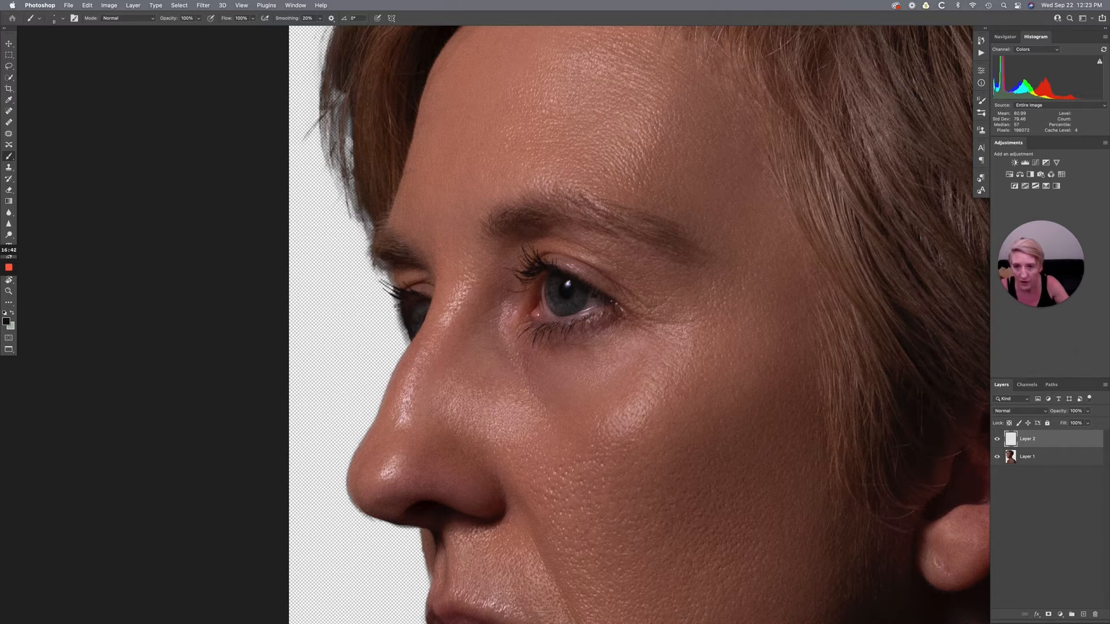
mouse_move(400, 302)
left_mouse_down()
mouse_move(377, 292)
mouse_move(396, 327)
left_mouse_up()
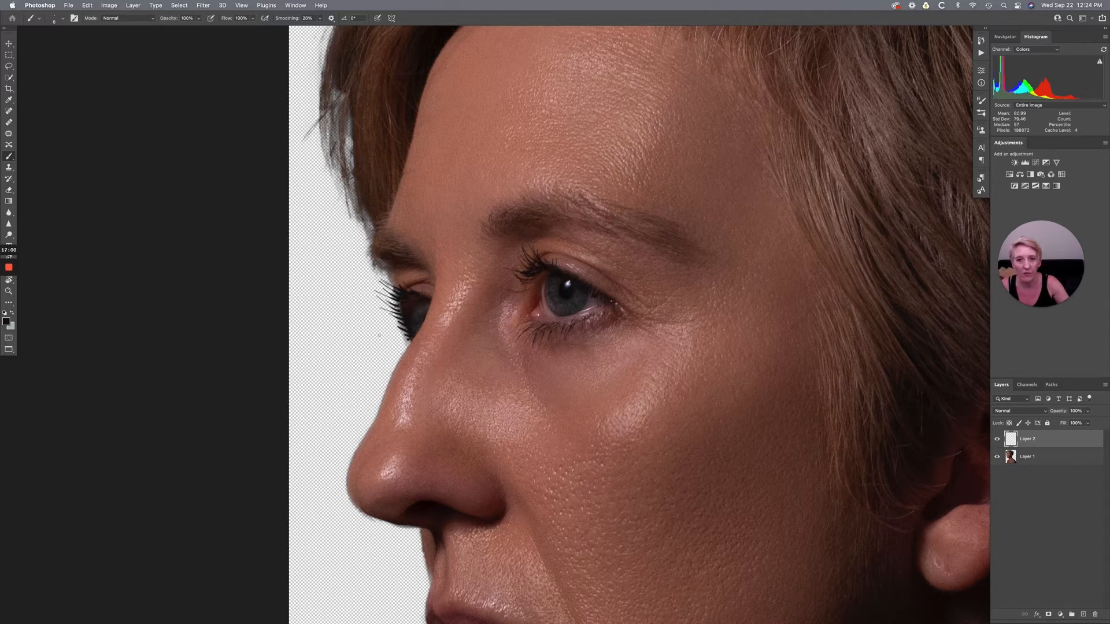
- Examine the hair outline and the whole portrait, comparing it with the eyelash layer hidden and shown
scroll(640, 324, "up", 10)
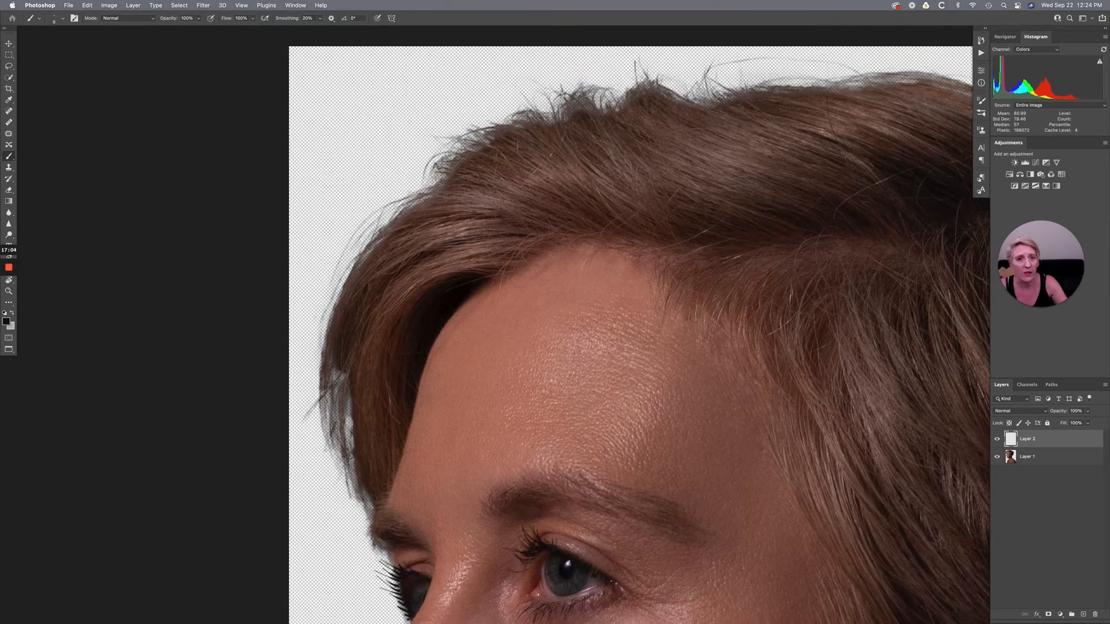
scroll(561, 220, "up", 4)
scroll(561, 220, "up", 5)
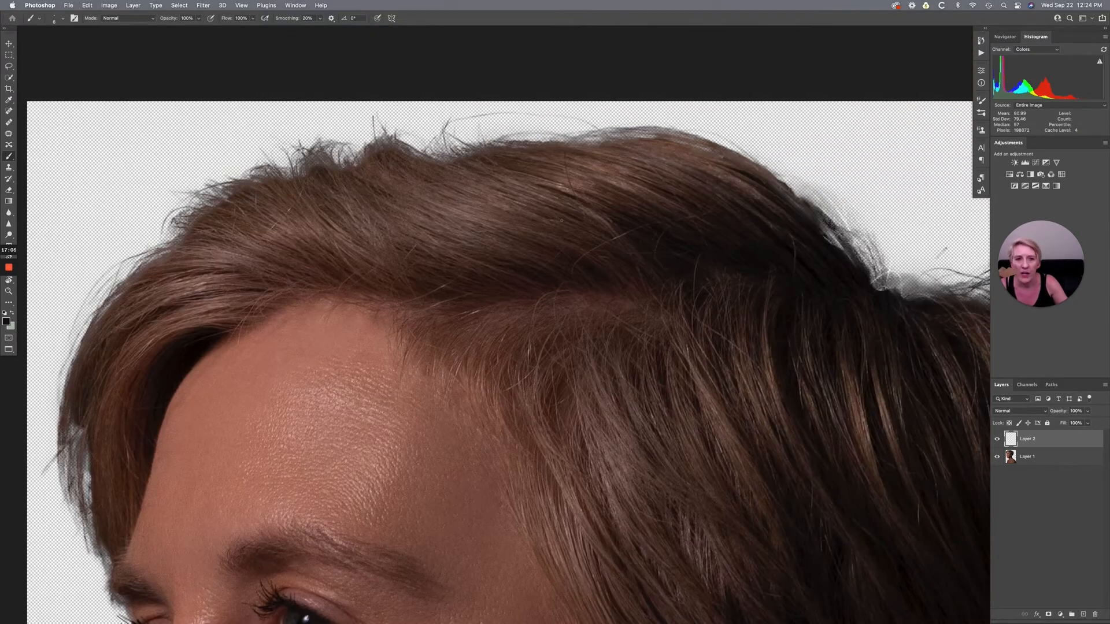
scroll(562, 219, "down", 5)
scroll(562, 220, "right", 4)
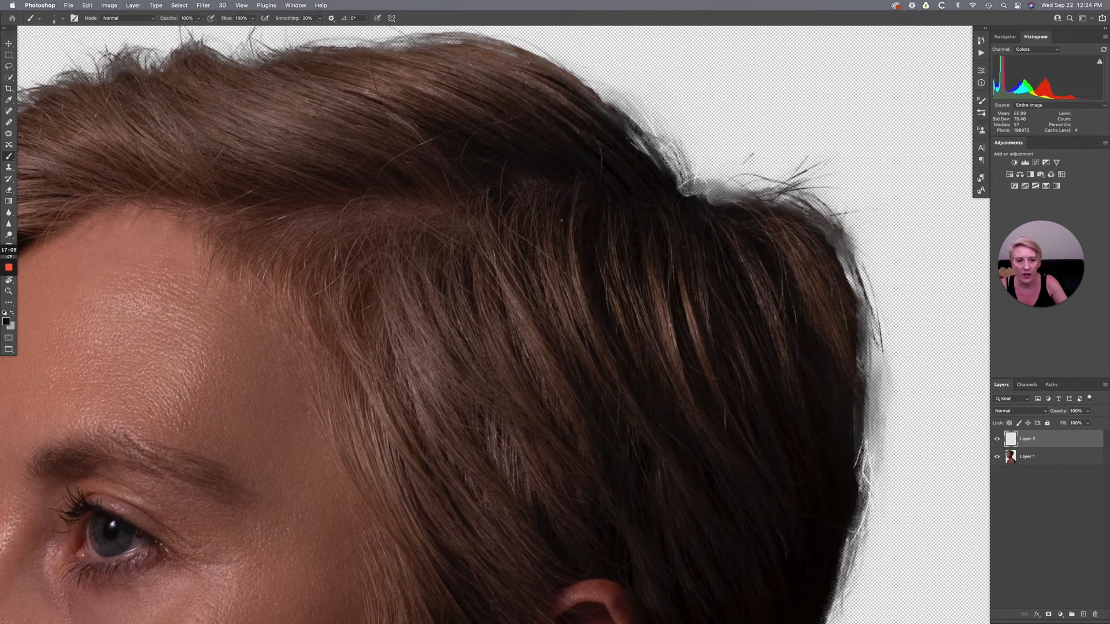
scroll(562, 221, "down", 5)
scroll(572, 225, "left", 2)
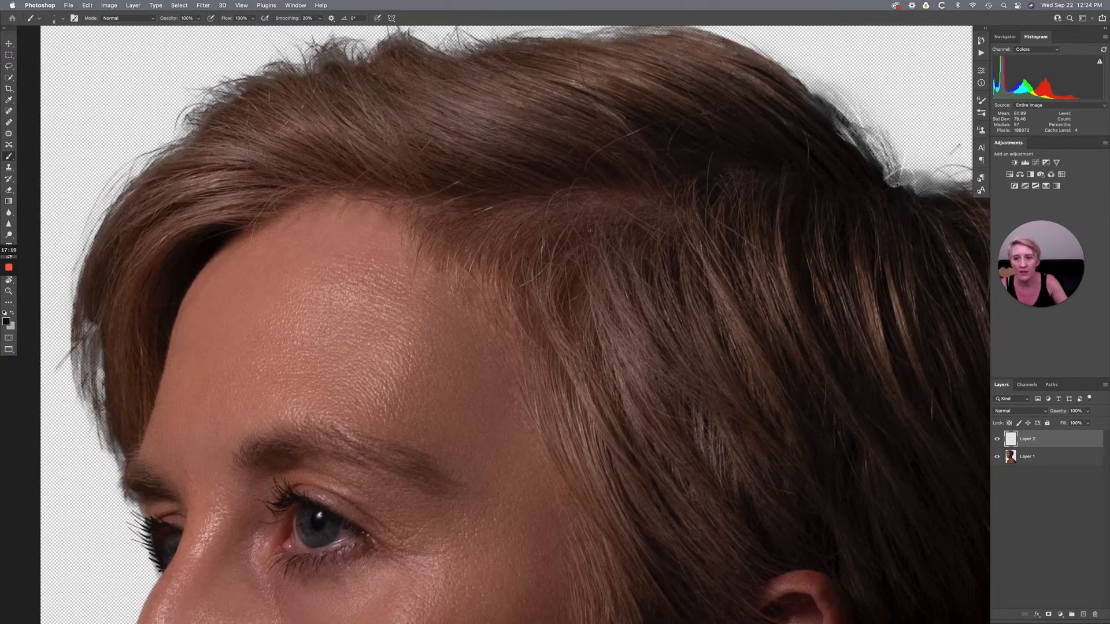
scroll(588, 230, "up", 5)
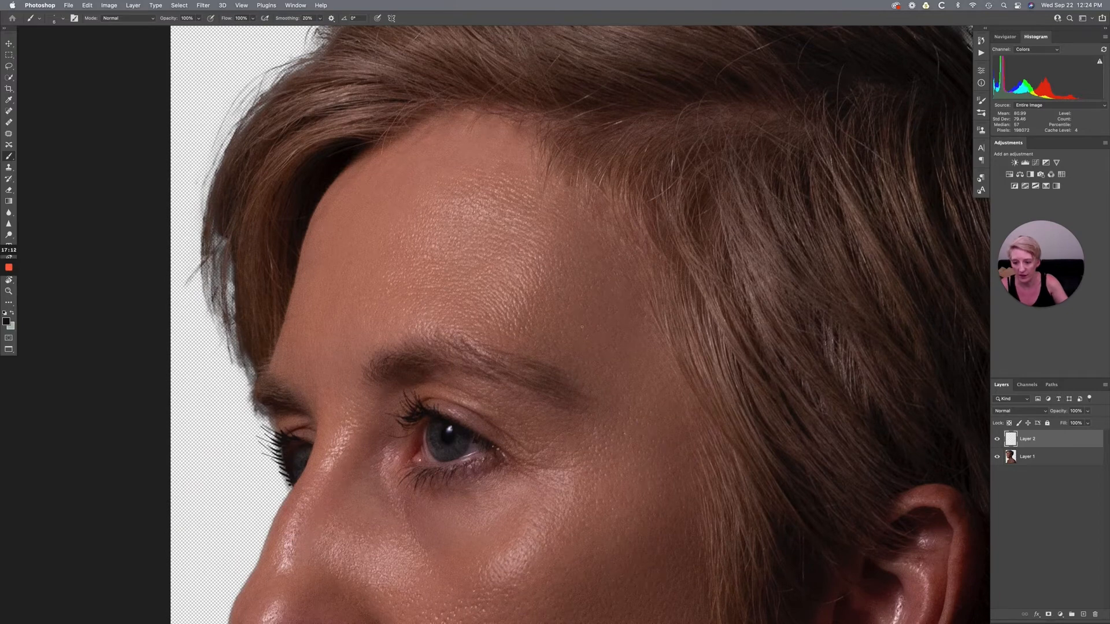
key("super+0")
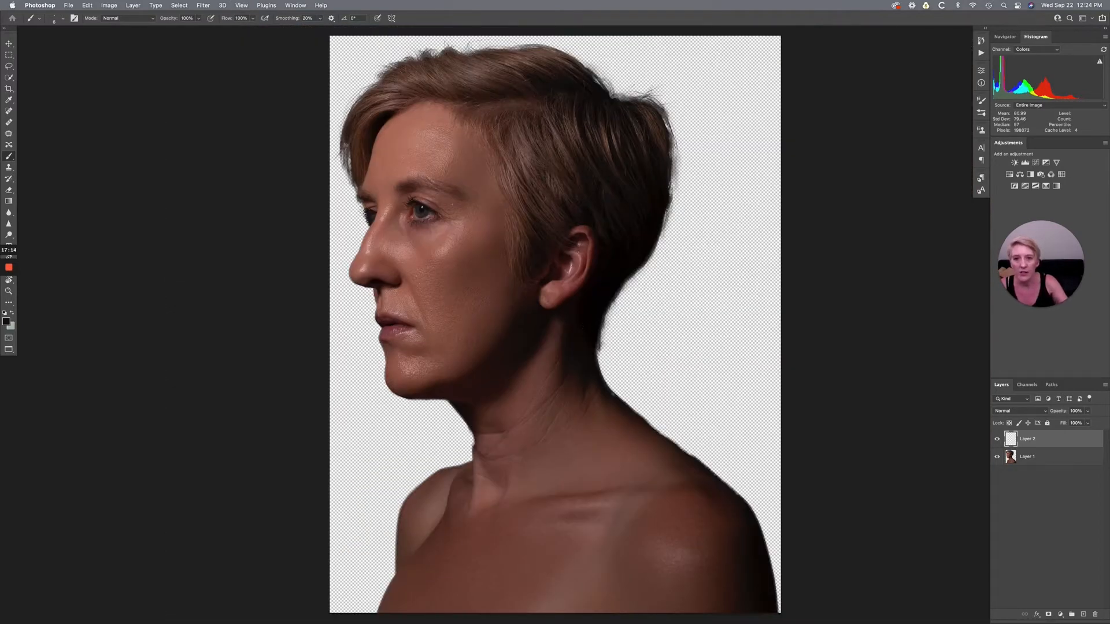
left_click(997, 440)
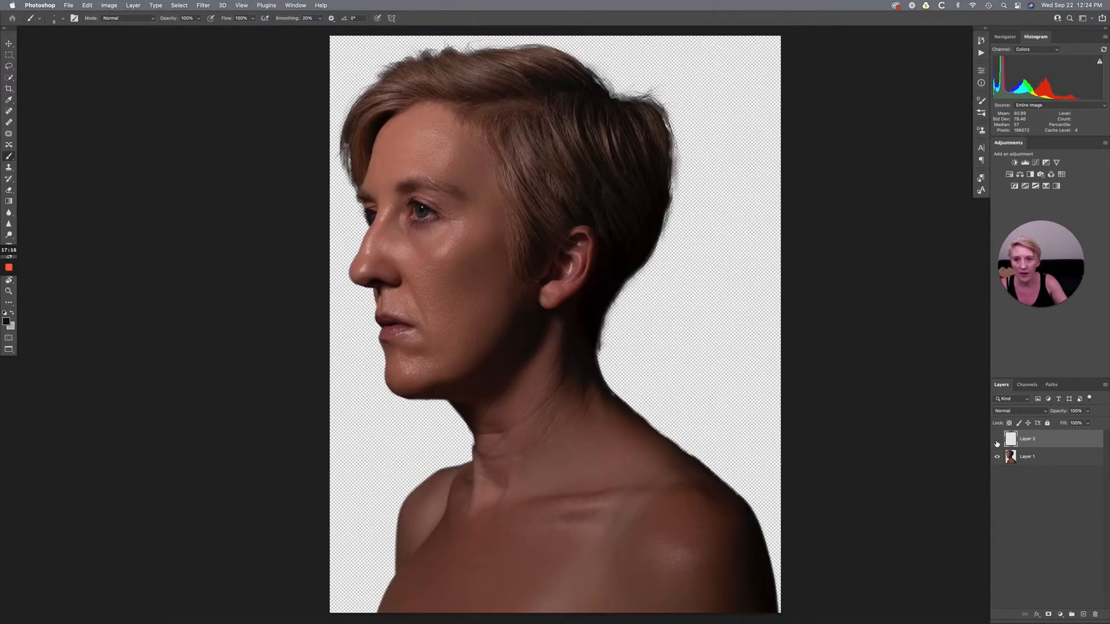
left_click(997, 440)
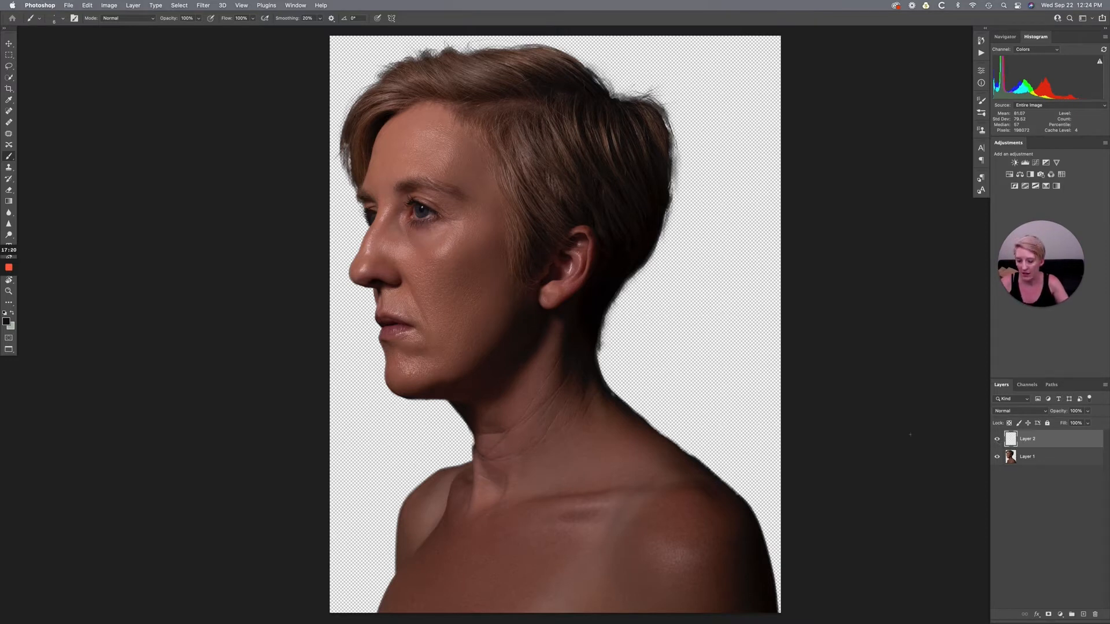
- Save the edited smart object contents and close them to return to the beach composite
key("super+s")
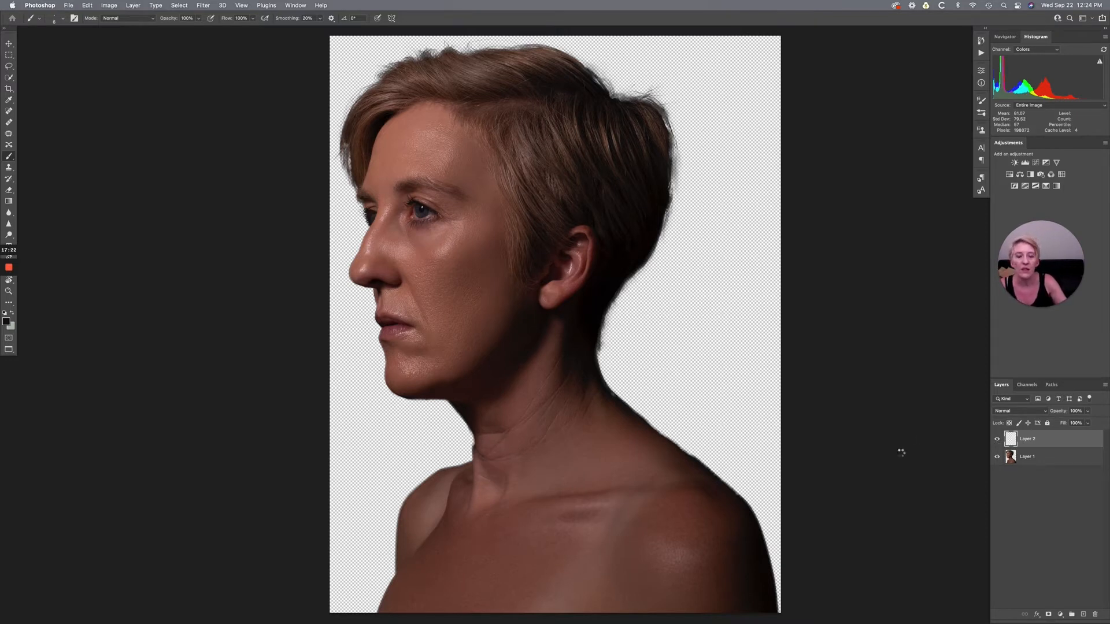
key("super+w")
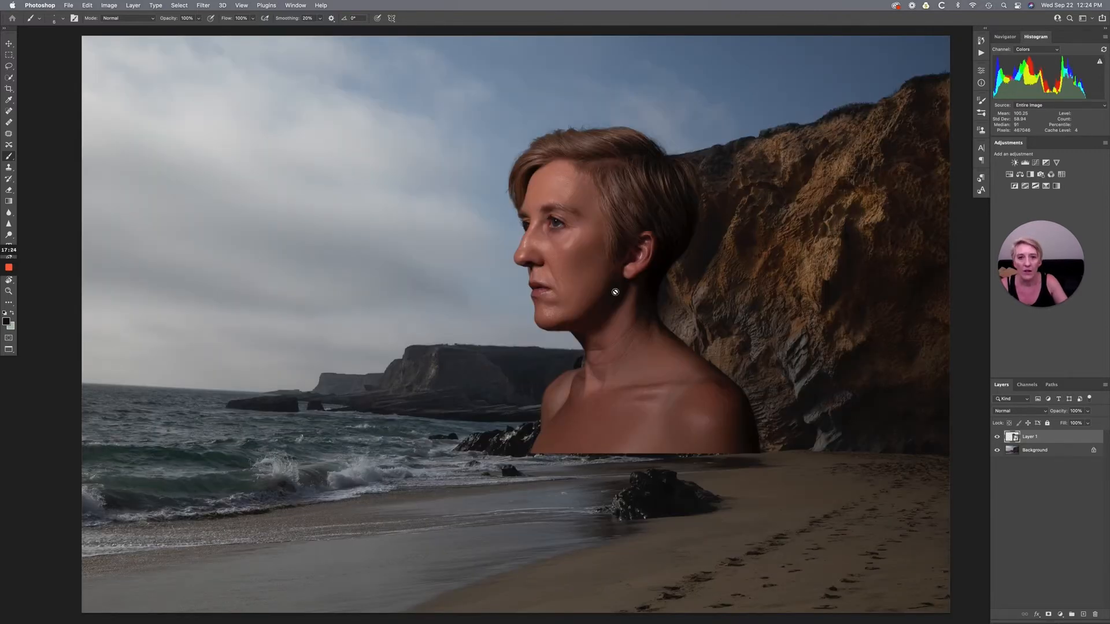
- Examine the painted eyelashes and the hair edges against the sky and cliff in the beach composite
key("super+plus")
key("super+plus")
scroll(519, 244, "up", 5)
scroll(519, 244, "right", 2)
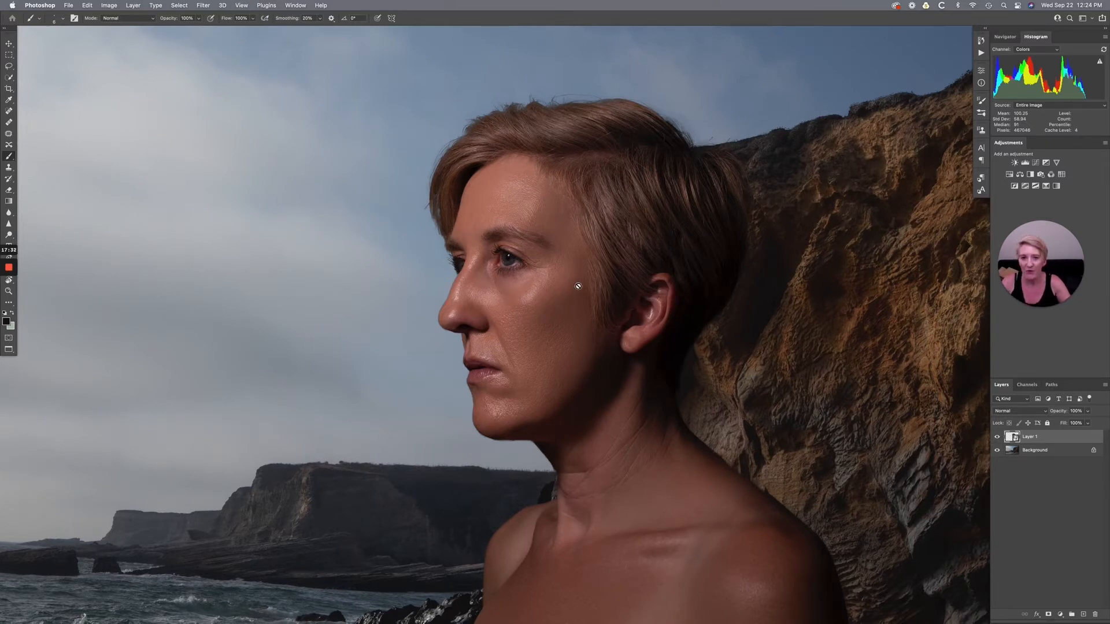
key("super+plus")
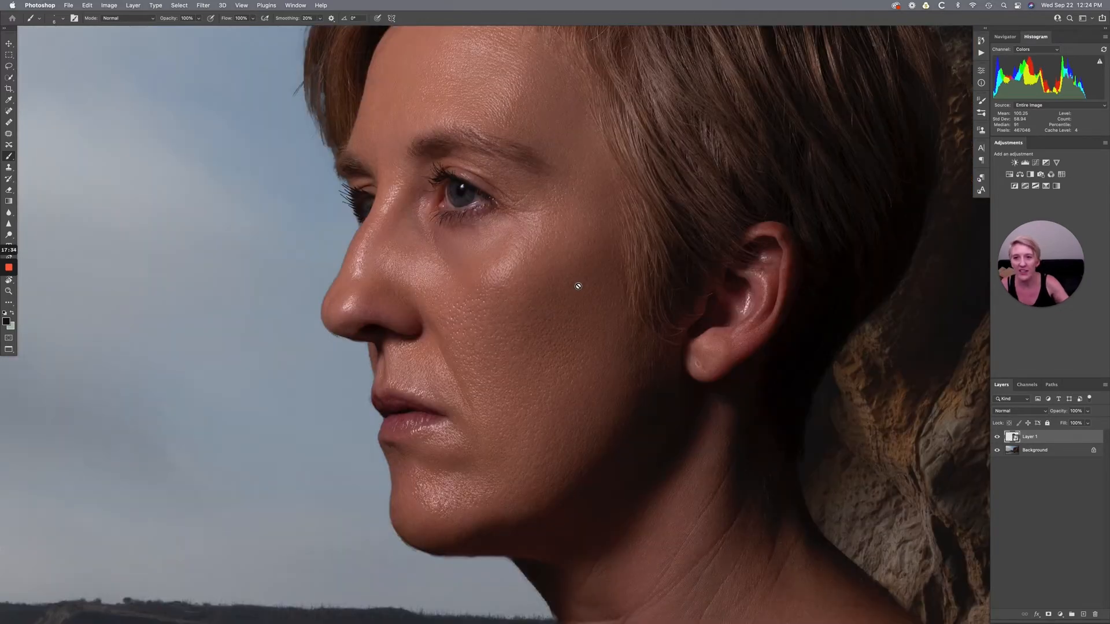
scroll(578, 287, "up", 3)
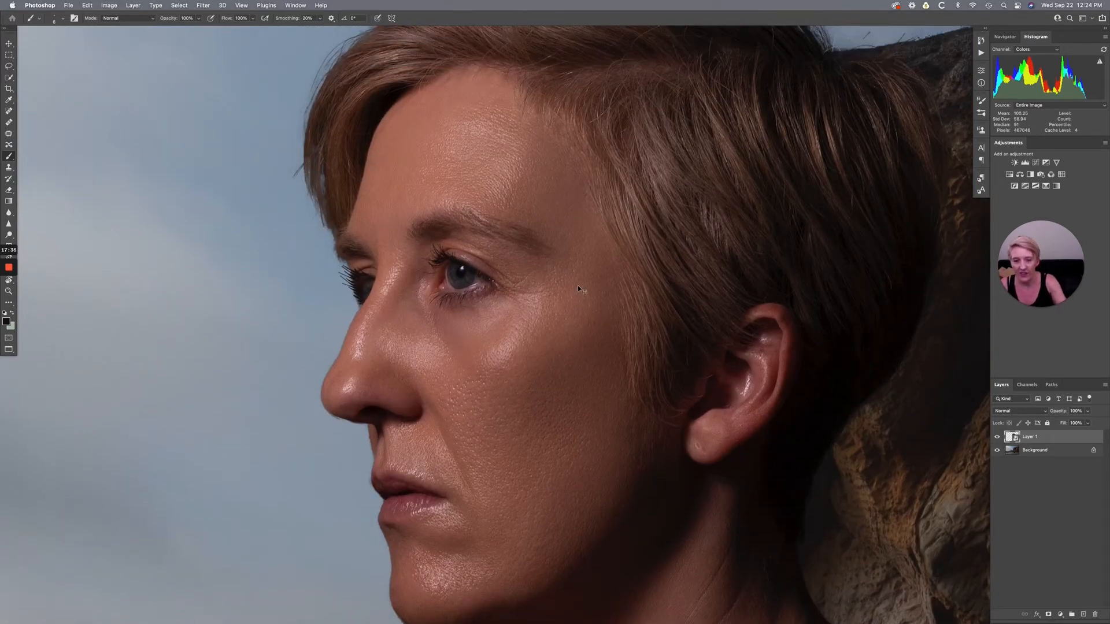
key("super+0")
key("super+minus")
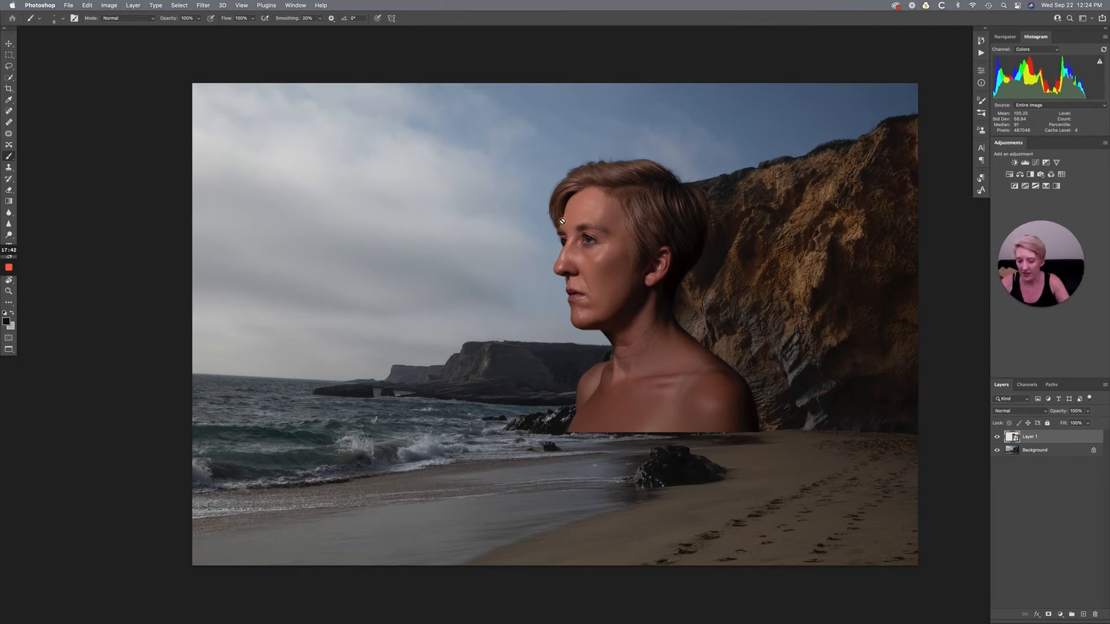
key("super+plus")
key("super+plus")
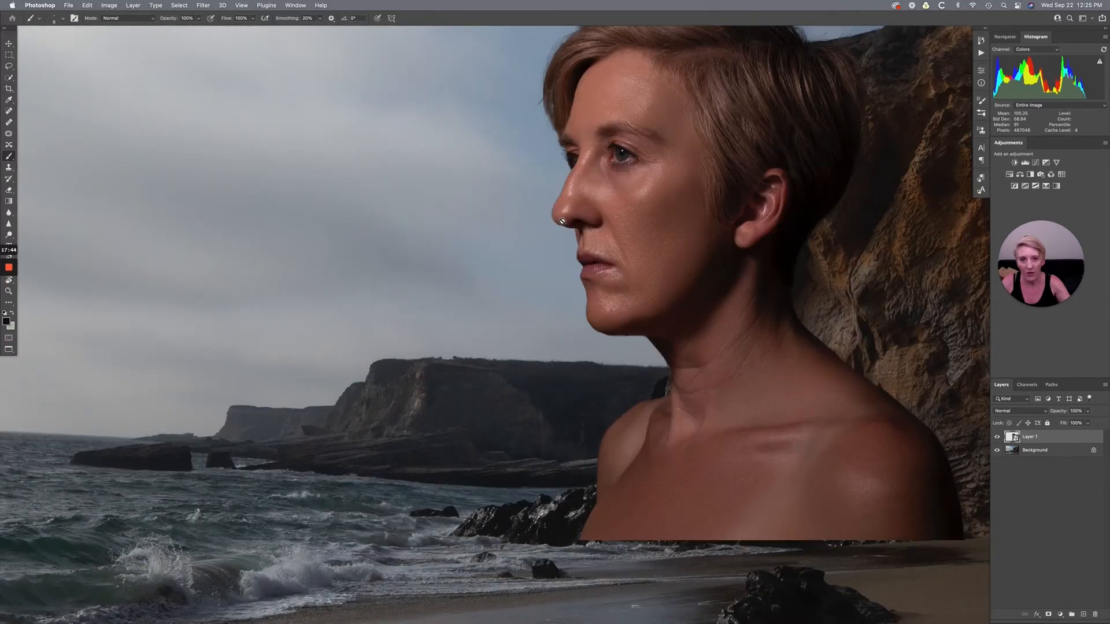
key("super+plus")
scroll(563, 221, "up", 10)
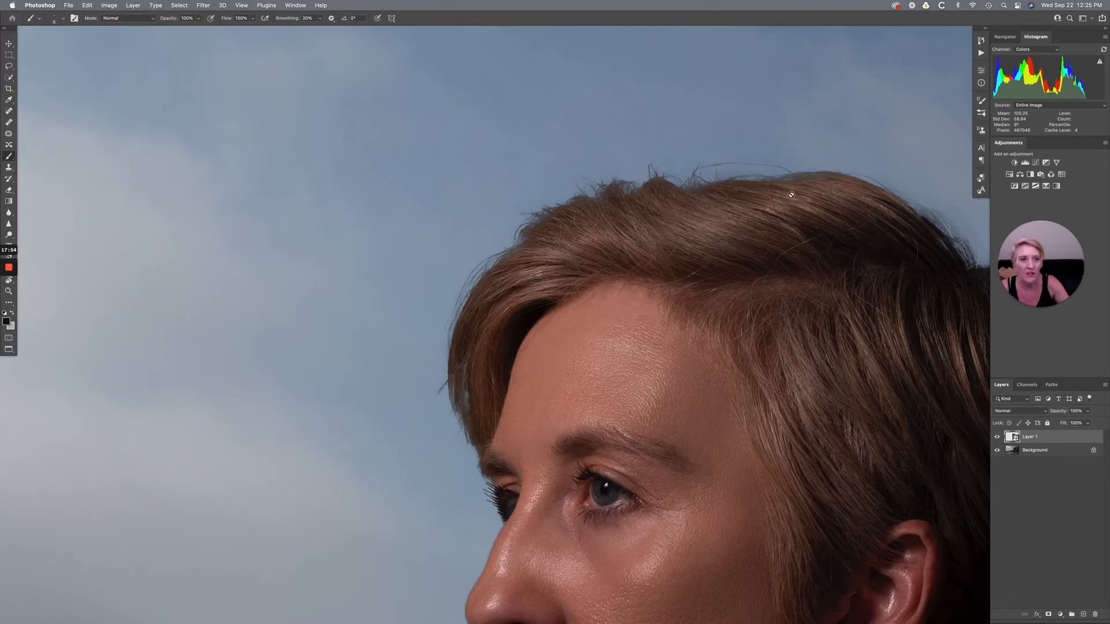
scroll(793, 198, "right", 5)
scroll(793, 197, "right", 1)
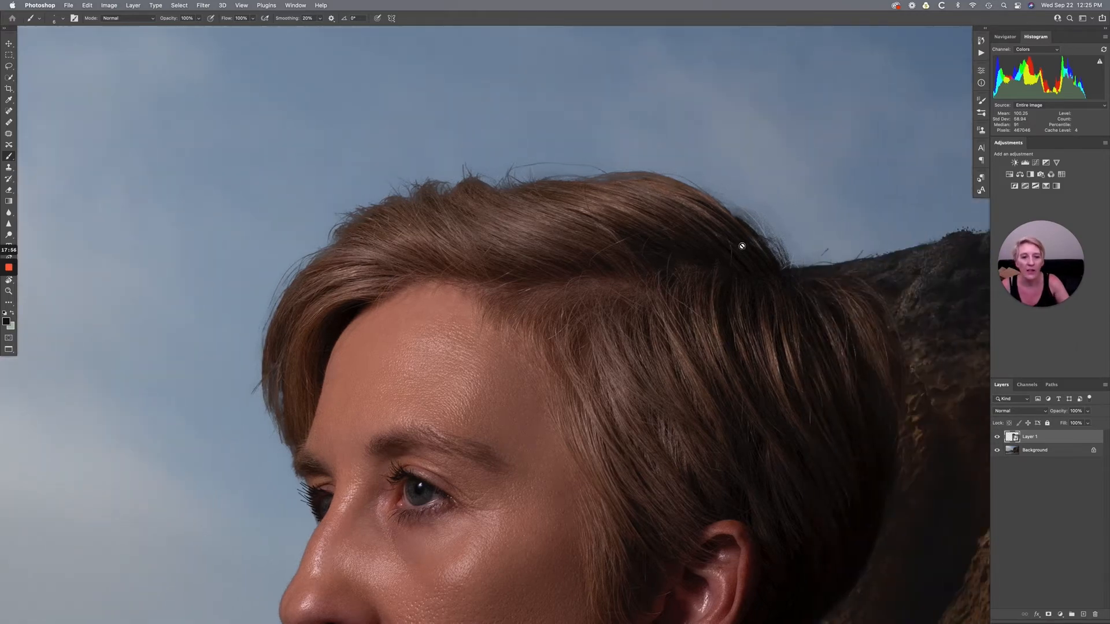
key("ctrl+0")
key("ctrl+minus")
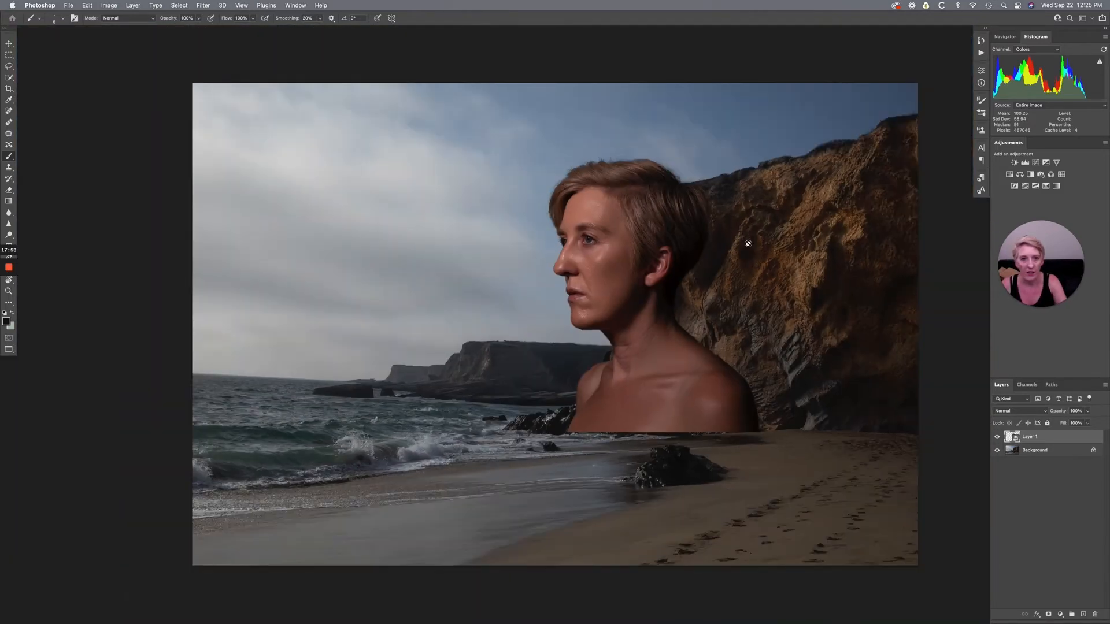
- Rename the portrait smart object layer as Me and add a white layer mask to it
scroll(748, 243, "right", 3)
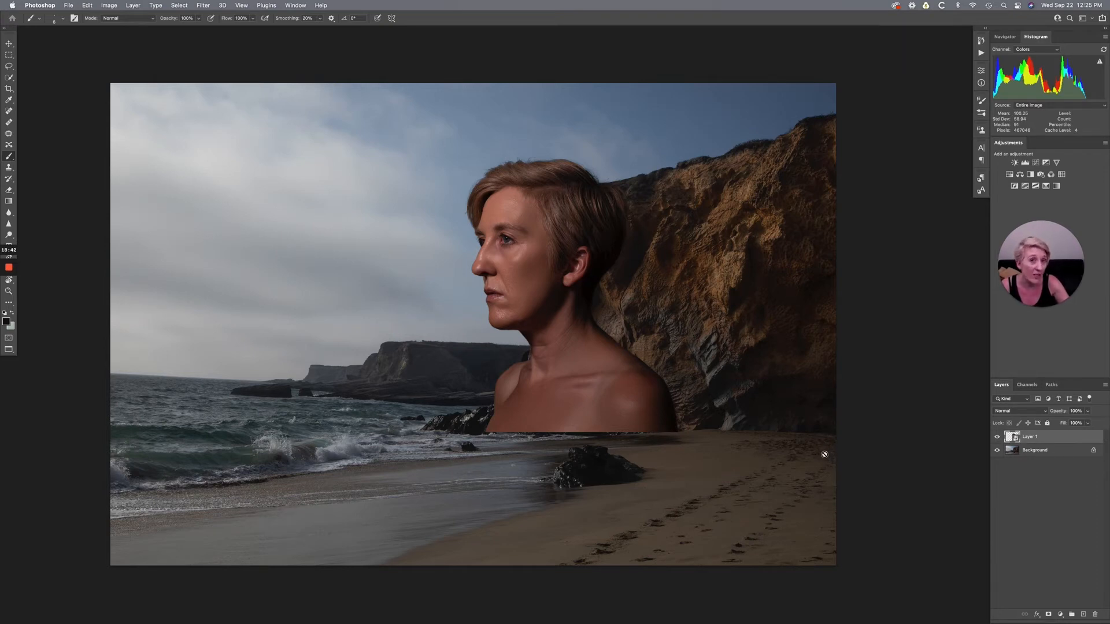
double_click(1033, 438)
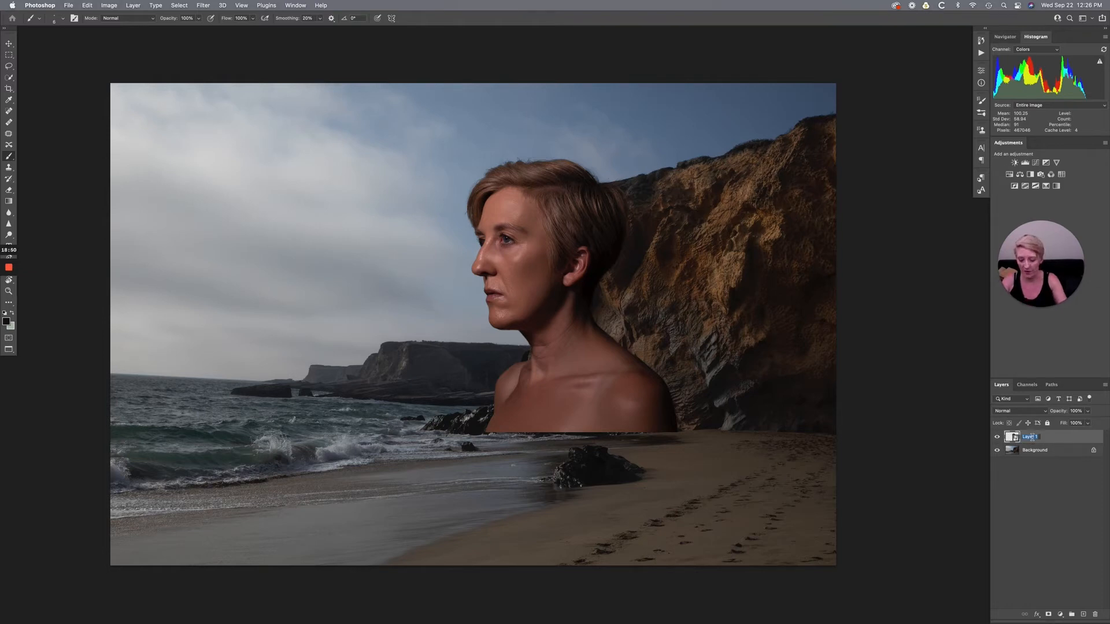
type("Me")
key("Return")
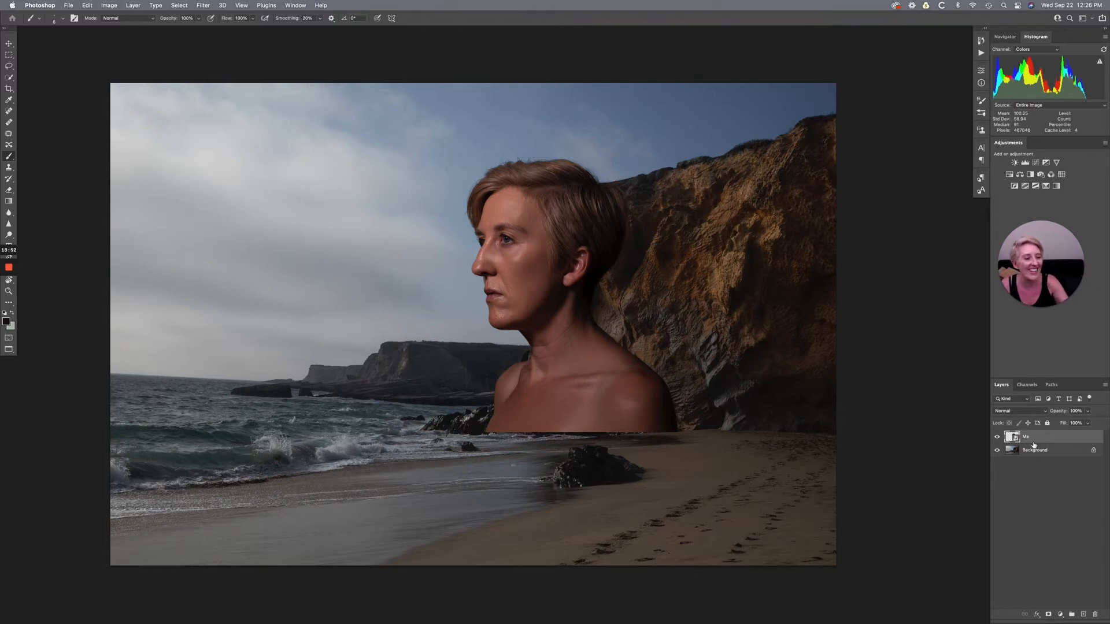
left_click(1049, 615)
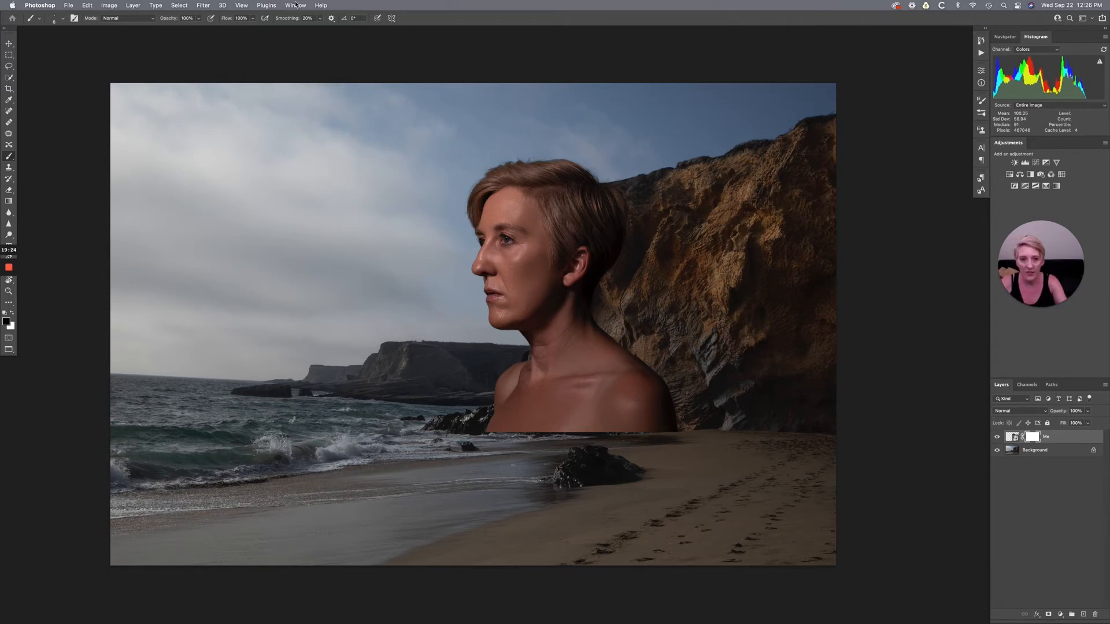
- Bring up the Transfer settings of the brush and enlarge its soft tip to several hundred pixels
left_click(982, 115)
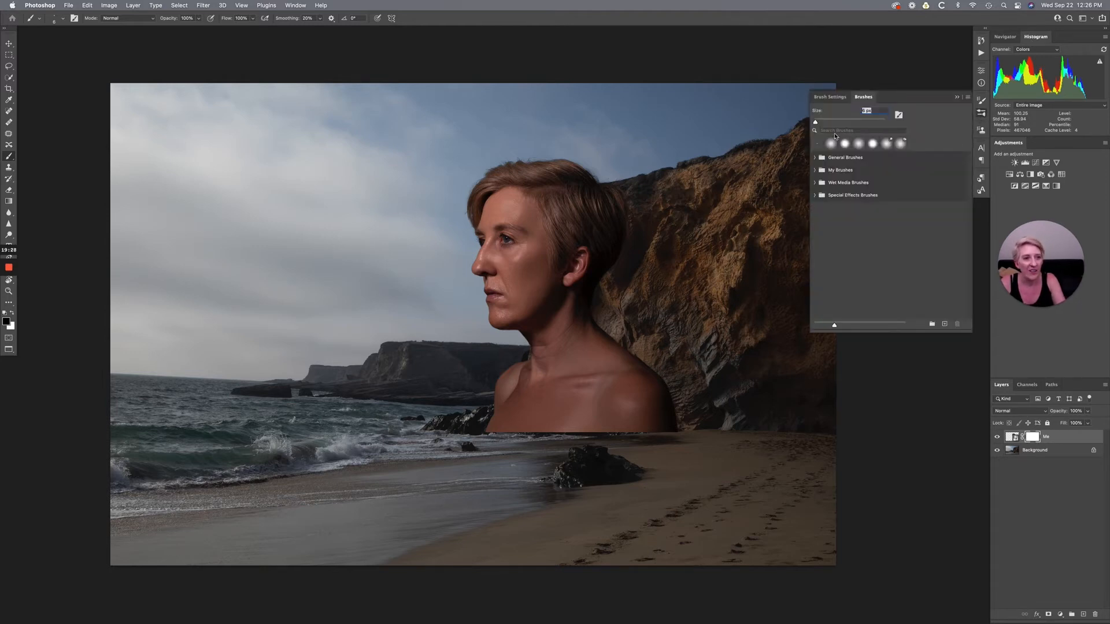
left_click(831, 97)
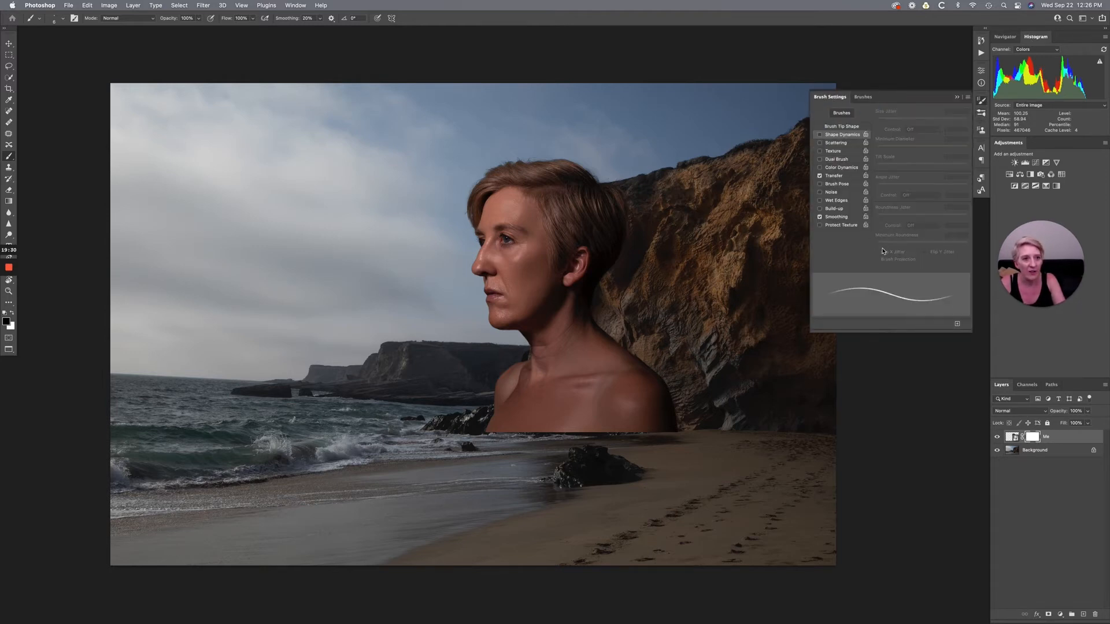
left_click(844, 177)
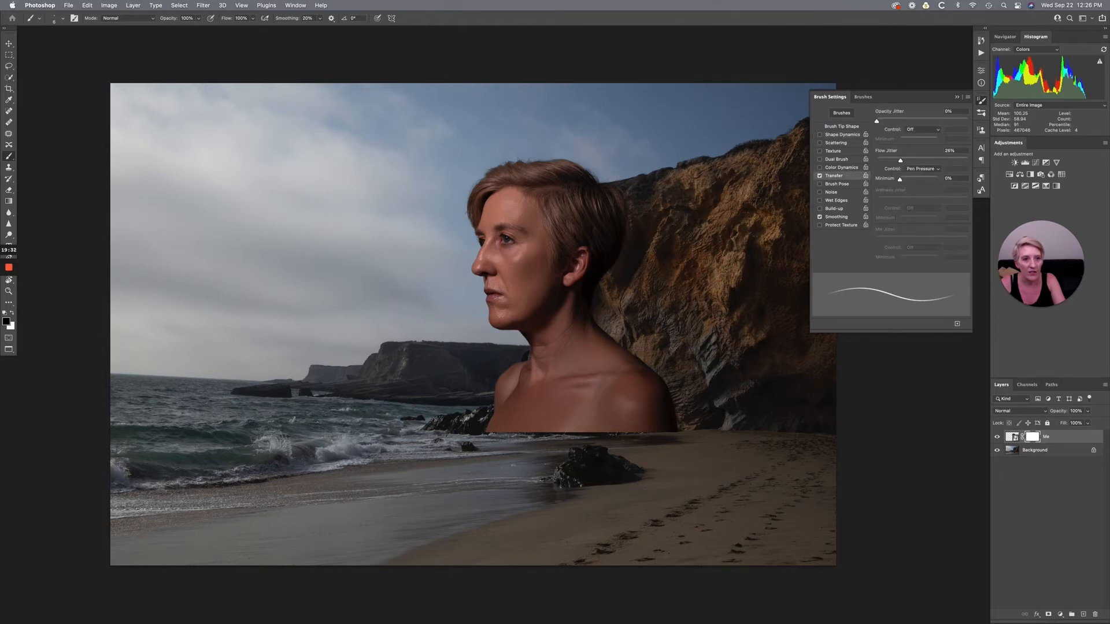
key("bracketright")
key("bracketright")
key("bracketright")
key("bracketright")
key("bracketright")
key("bracketright")
key("bracketright")
key("bracketright")
key("bracketright")
key("bracketright")
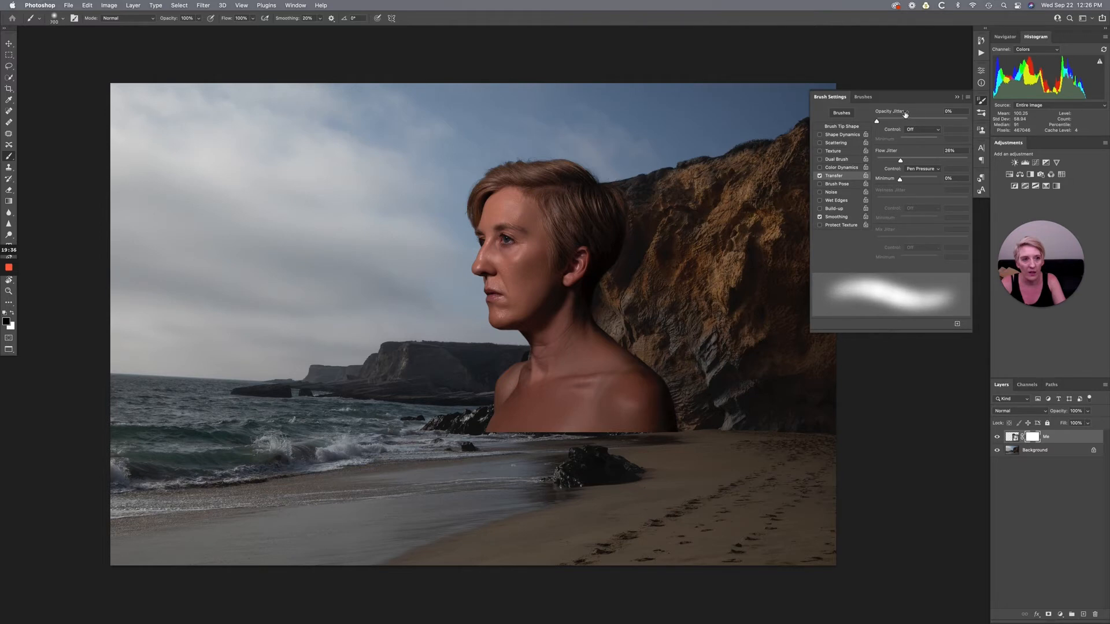
- Paint black with a large soft brush on the Me layer's mask to fade the neck and back shoulder into the cliff
left_click(957, 97)
key("bracketright")
key("bracketright")
key("bracketright")
key("bracketright")
key("bracketright")
key("bracketright")
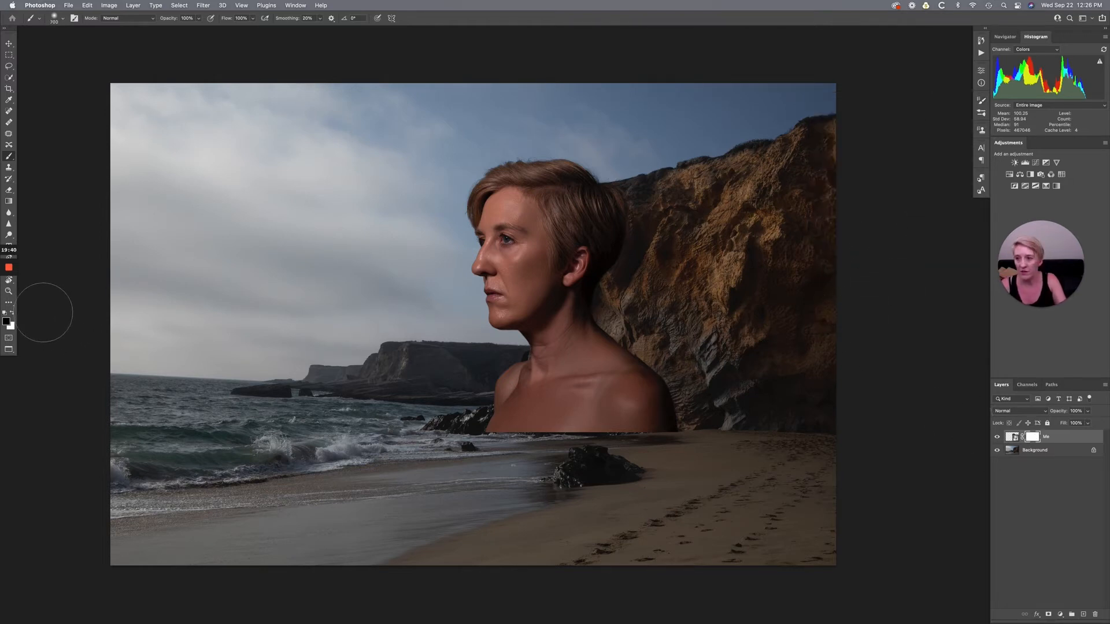
mouse_move(4, 313)
key("d")
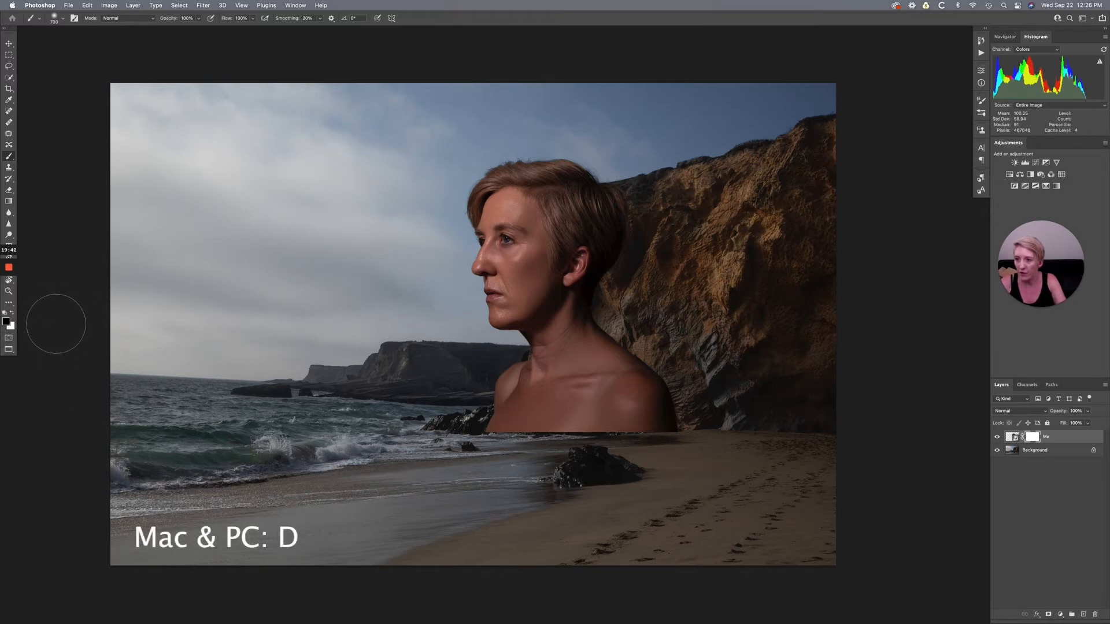
key("x")
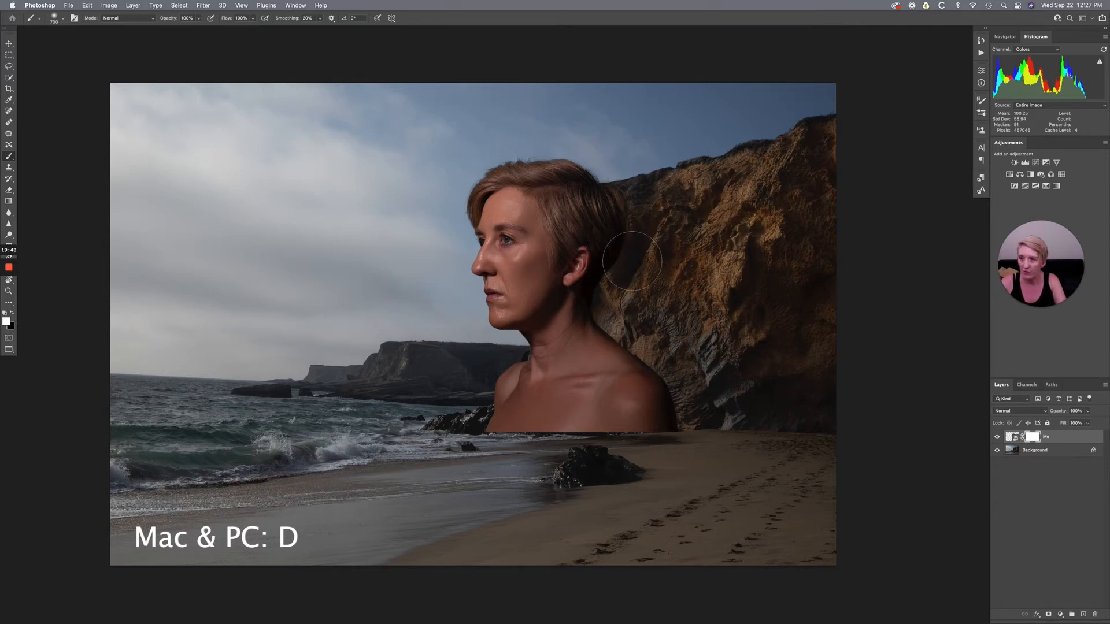
key("x")
key("bracketleft")
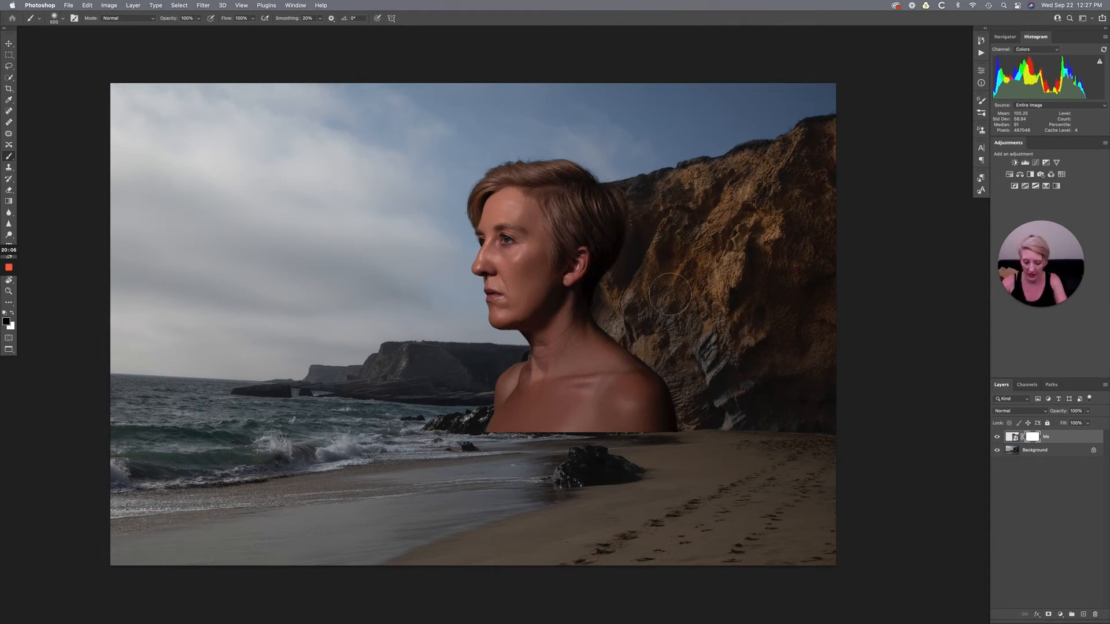
key("super+equal")
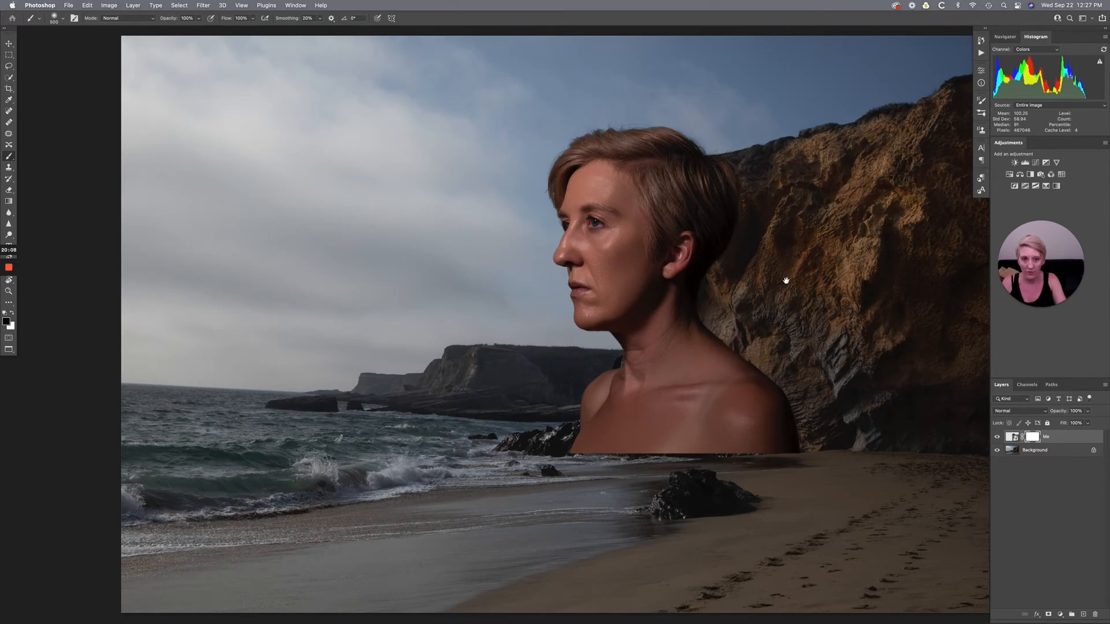
left_click_drag(783, 280, 622, 295)
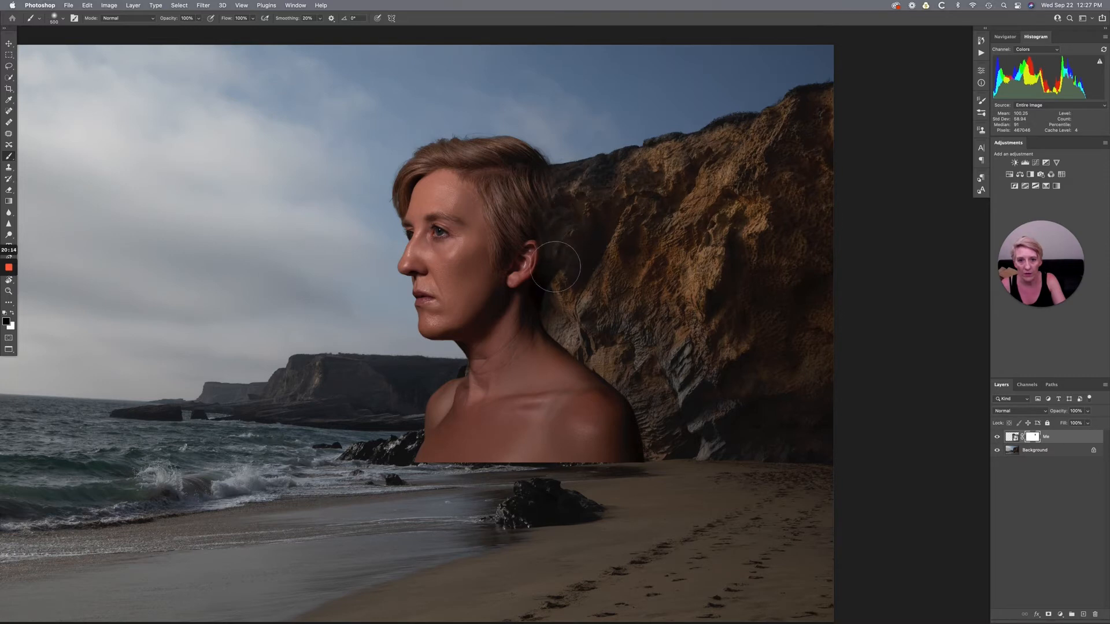
mouse_move(564, 318)
left_mouse_down()
mouse_move(642, 399)
mouse_move(651, 451)
mouse_move(665, 448)
mouse_move(658, 460)
mouse_move(652, 405)
mouse_move(594, 349)
left_mouse_up()
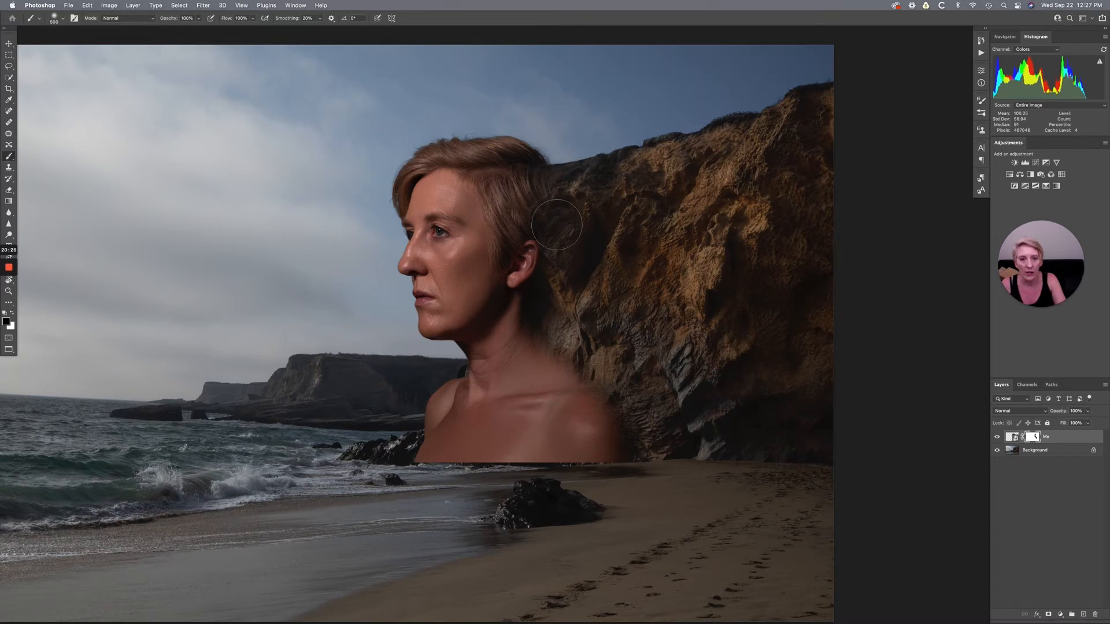
- Paint black on the mask along the portrait's lower chest edge so the shoreline rocks and surf show through
key("x")
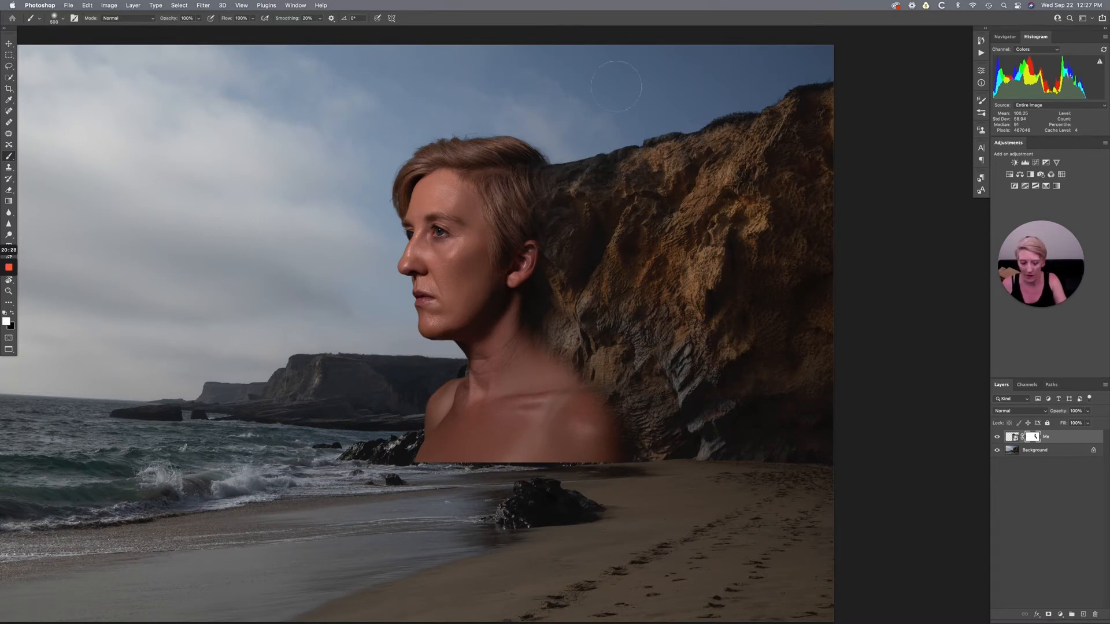
key("bracketleft")
key("bracketleft")
key("bracketleft")
key("bracketleft")
key("bracketleft")
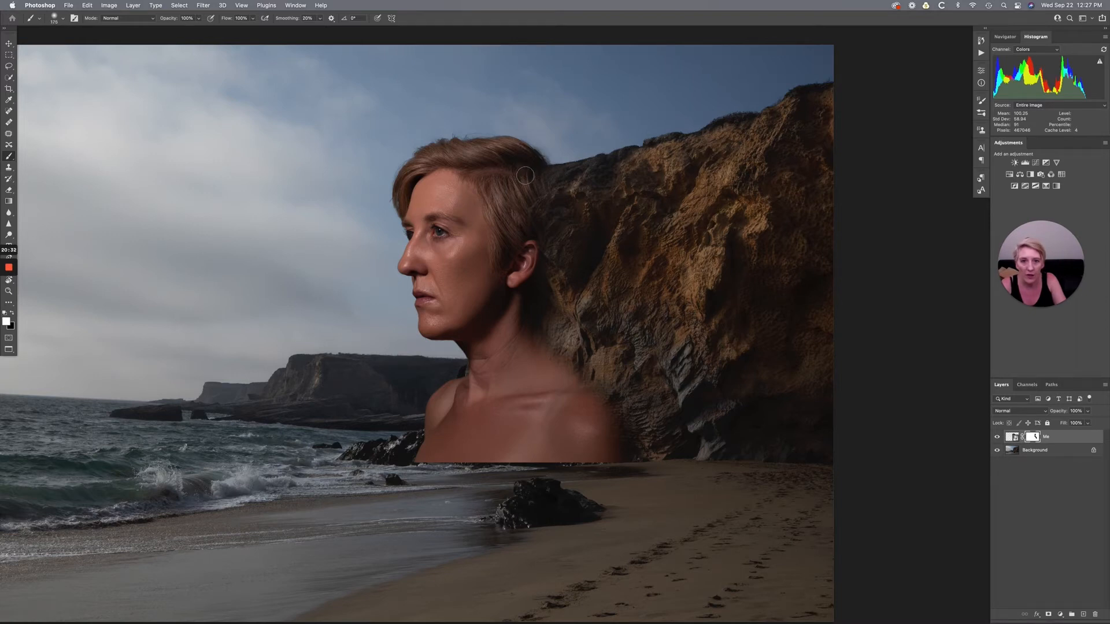
key("x")
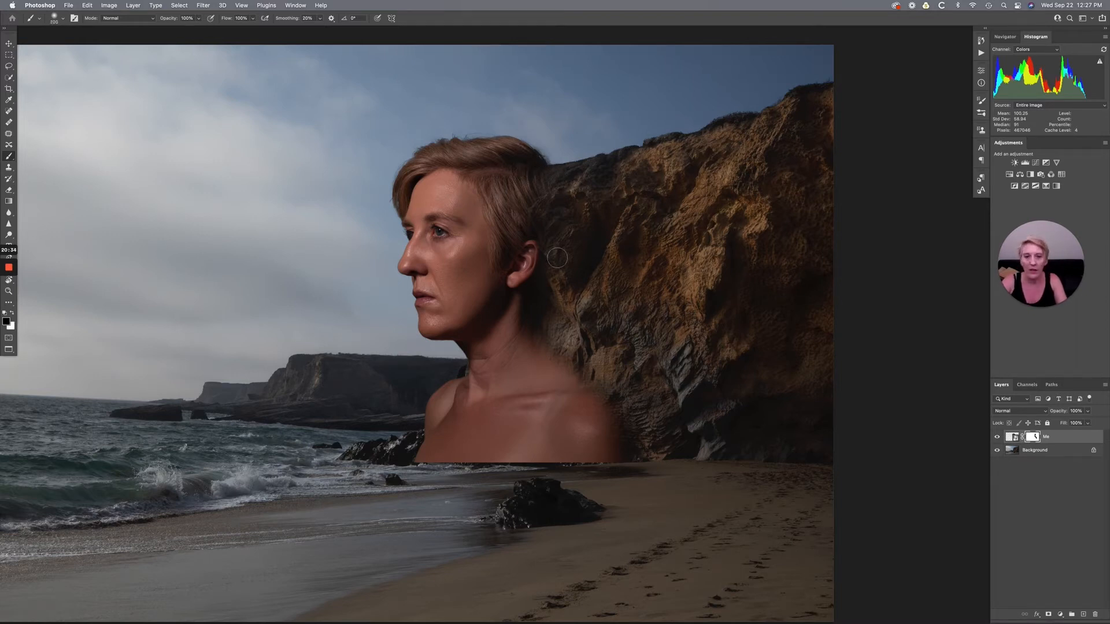
key("bracketright")
key("bracketright")
key("bracketright")
mouse_move(437, 478)
left_mouse_down()
mouse_move(406, 463)
mouse_move(437, 455)
mouse_move(422, 450)
mouse_move(462, 470)
left_mouse_up()
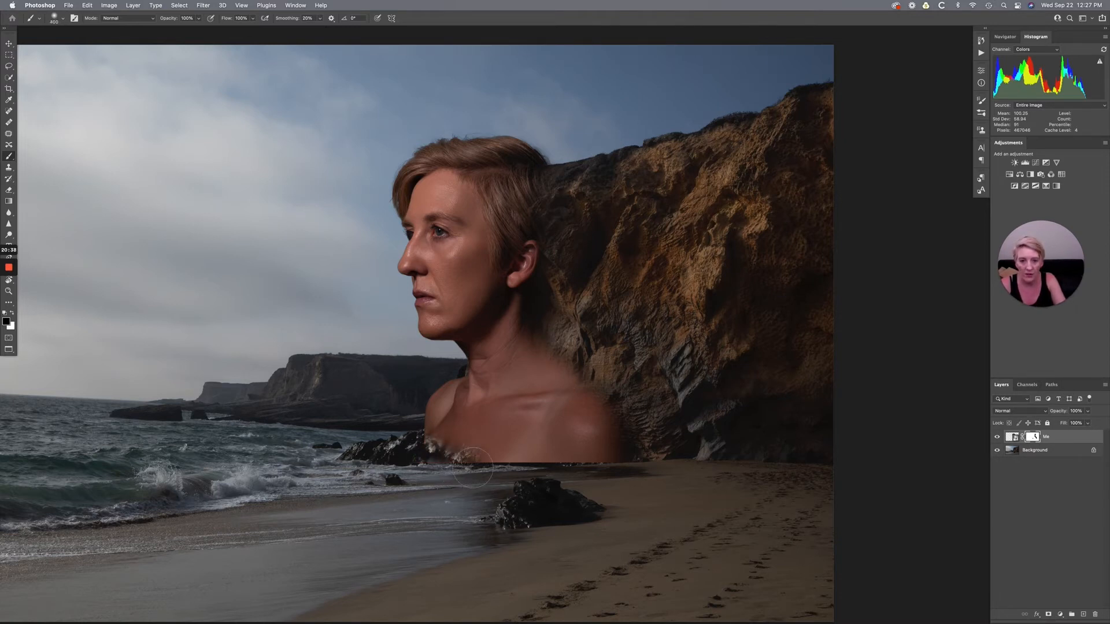
key("x")
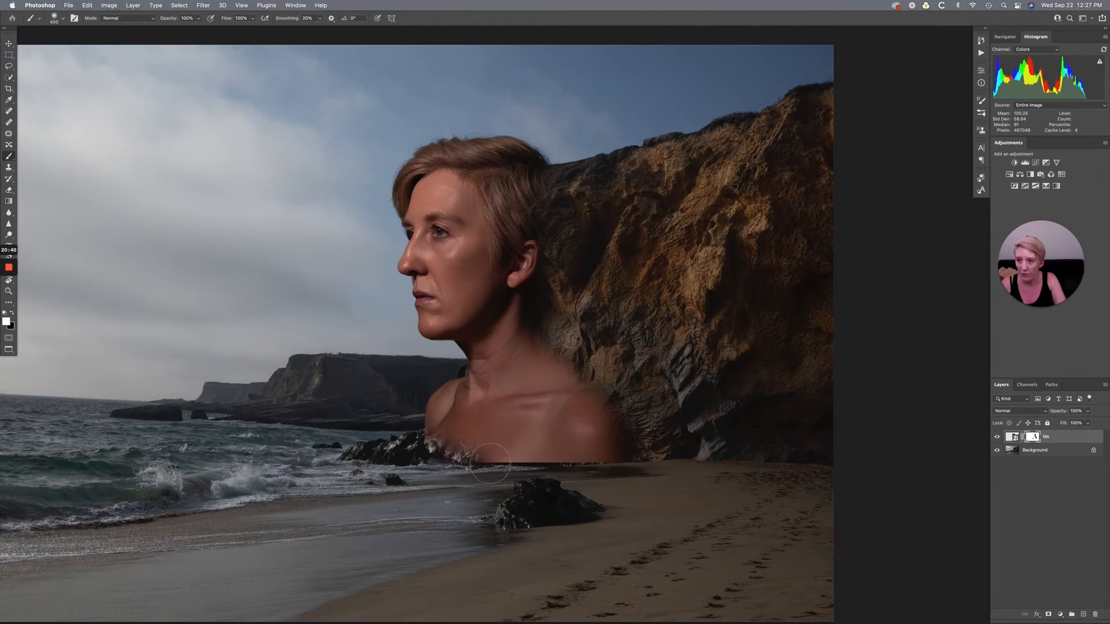
key("x")
left_click_drag(484, 469, 656, 479)
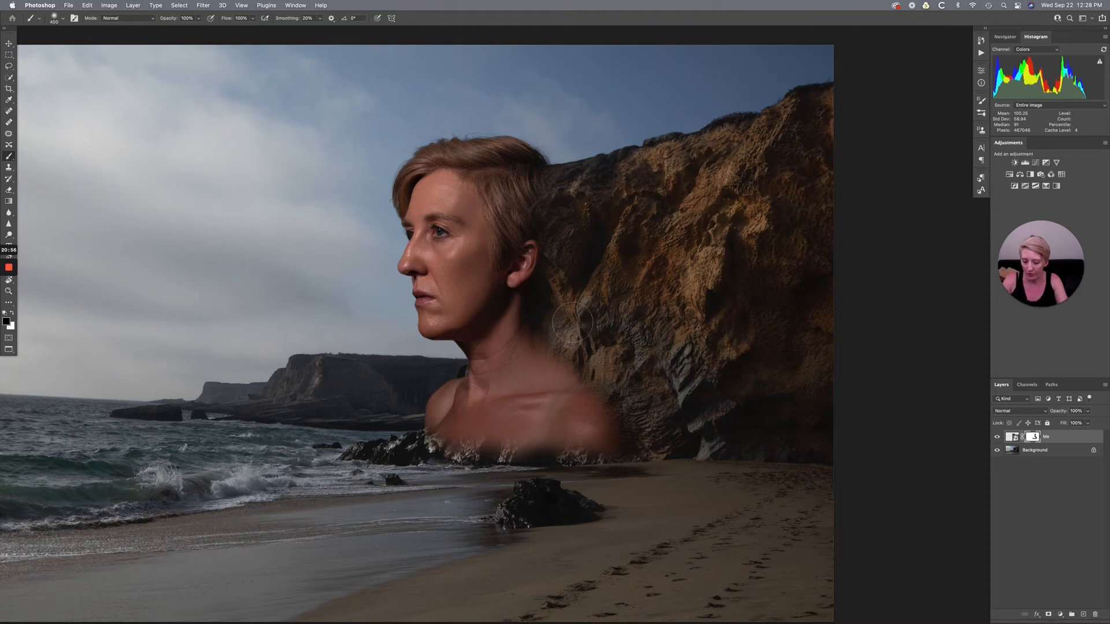
- Set the brush flow to 30% and gradually mask the ear and rear hair so they dissolve into the cliff
key("shift+3")
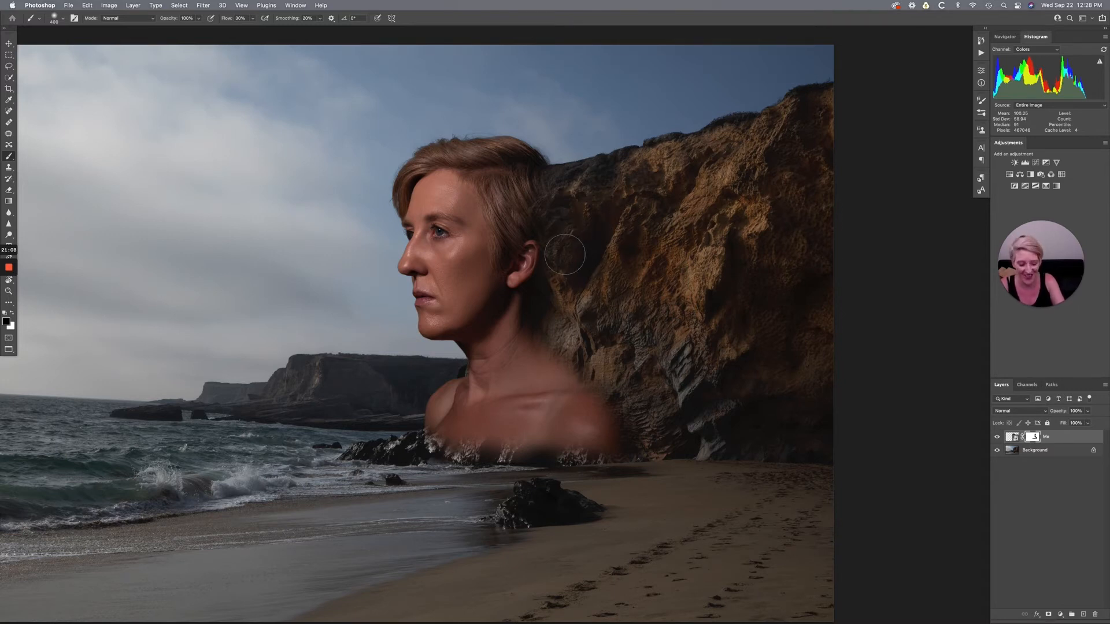
key("bracketright")
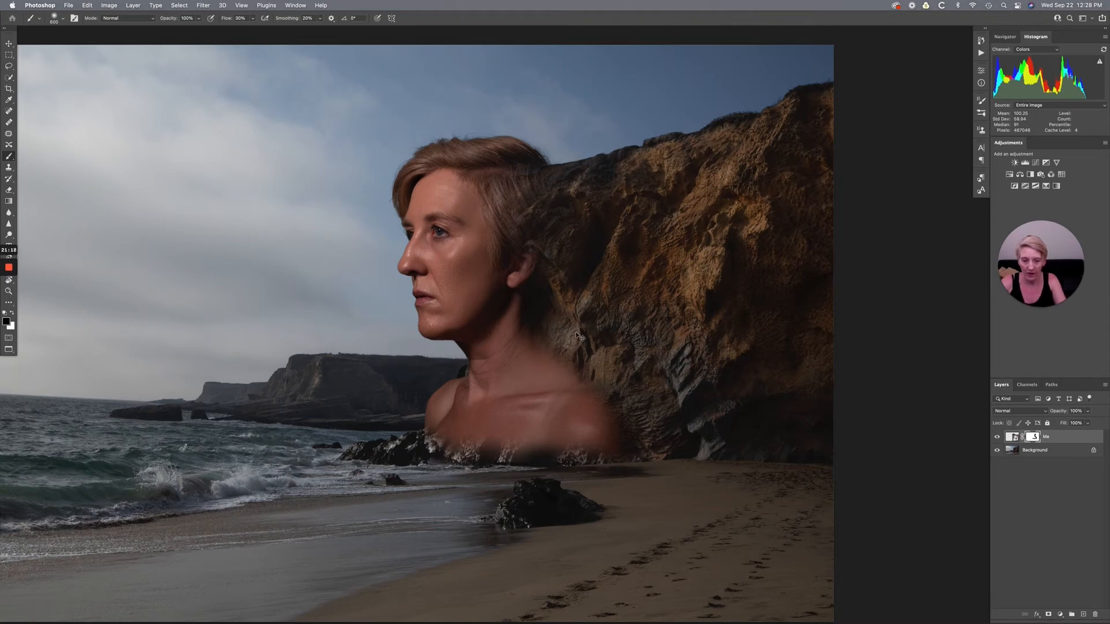
scroll(570, 329, "up", 1)
scroll(589, 303, "up", 1)
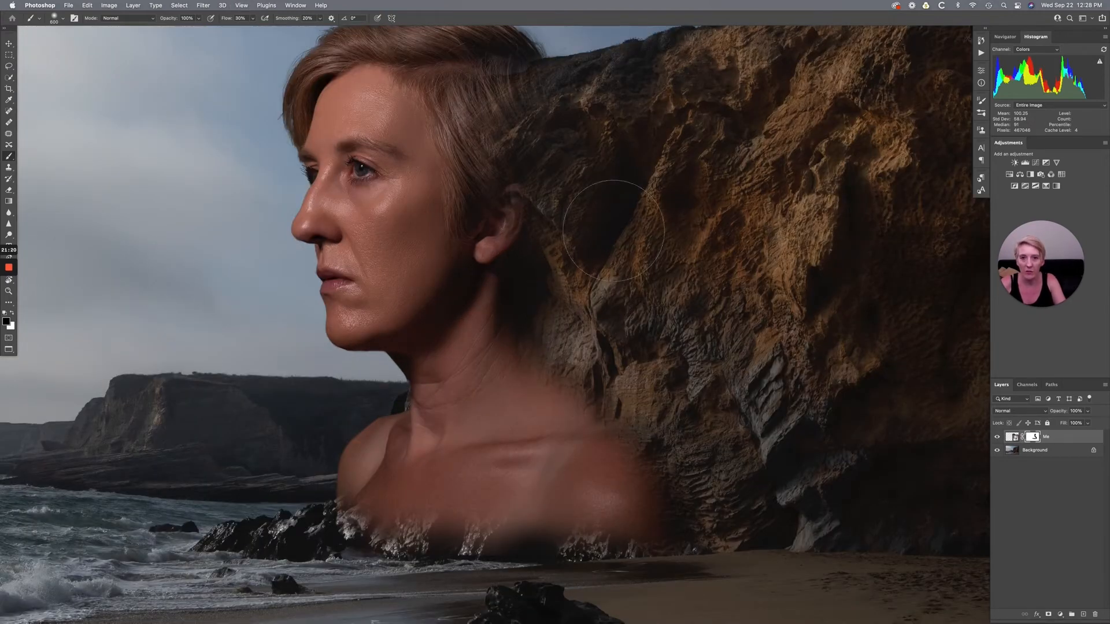
left_click_drag(610, 228, 615, 332)
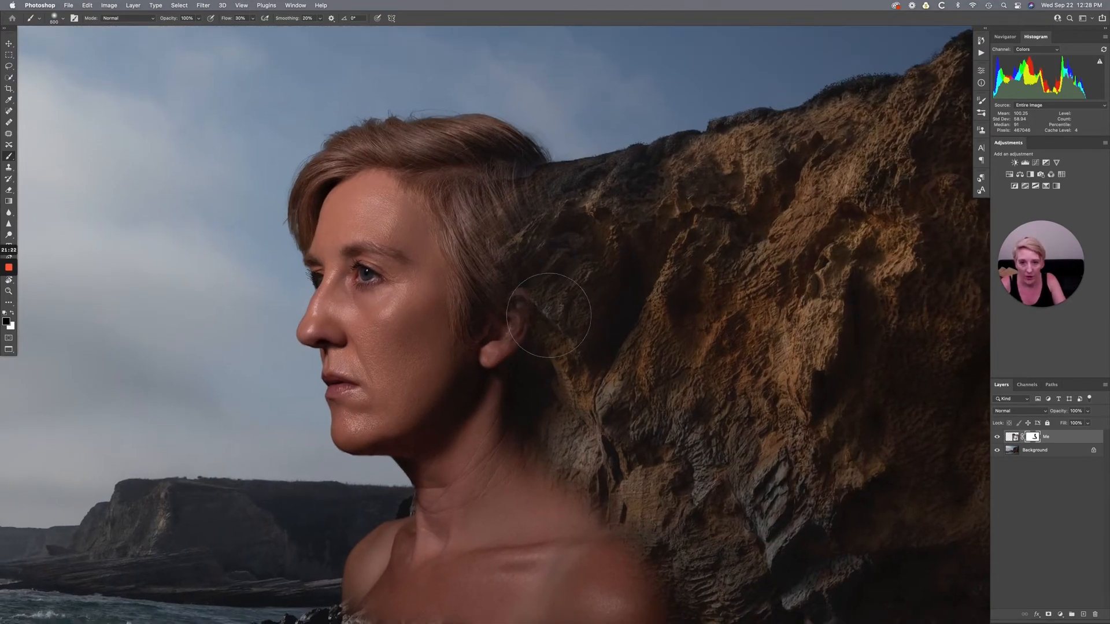
key("bracketleft")
key("bracketleft")
key("bracketleft")
mouse_move(528, 297)
left_mouse_down()
mouse_move(521, 269)
mouse_move(521, 339)
mouse_move(515, 323)
mouse_move(508, 354)
mouse_move(488, 343)
mouse_move(494, 366)
mouse_move(512, 372)
mouse_move(523, 345)
mouse_move(504, 379)
mouse_move(558, 392)
left_mouse_up()
mouse_move(525, 269)
left_mouse_down()
mouse_move(516, 332)
mouse_move(500, 235)
mouse_move(520, 229)
mouse_move(543, 246)
mouse_move(526, 192)
left_mouse_up()
- Restore the hair at the back of the crown by painting white on the mask with a smaller brush
key("bracketleft")
key("bracketleft")
key("bracketleft")
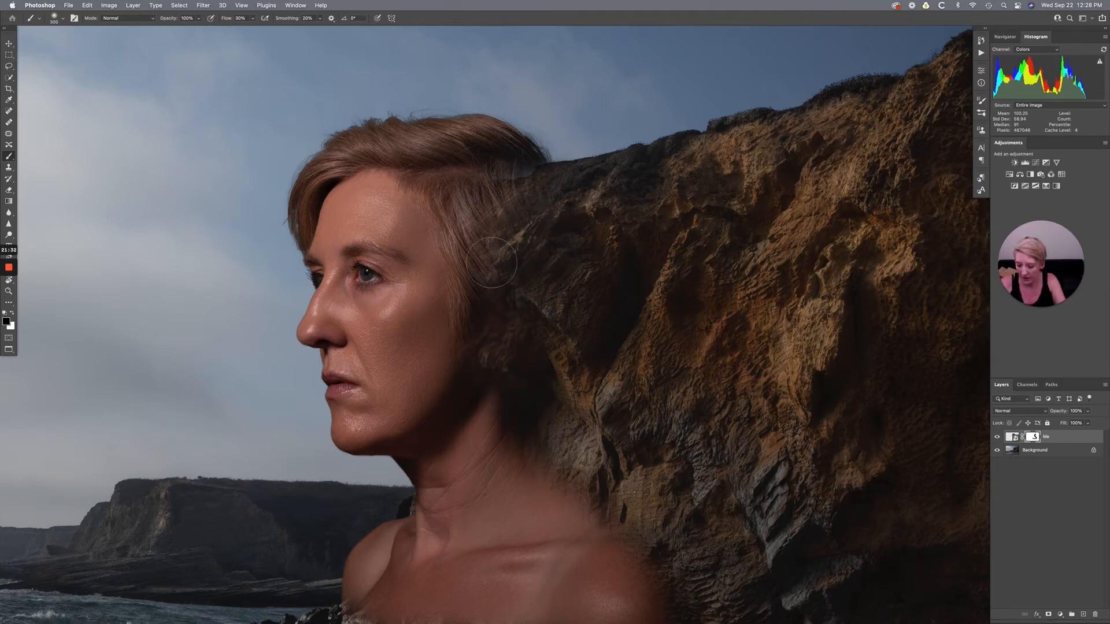
key("x")
key("bracketleft")
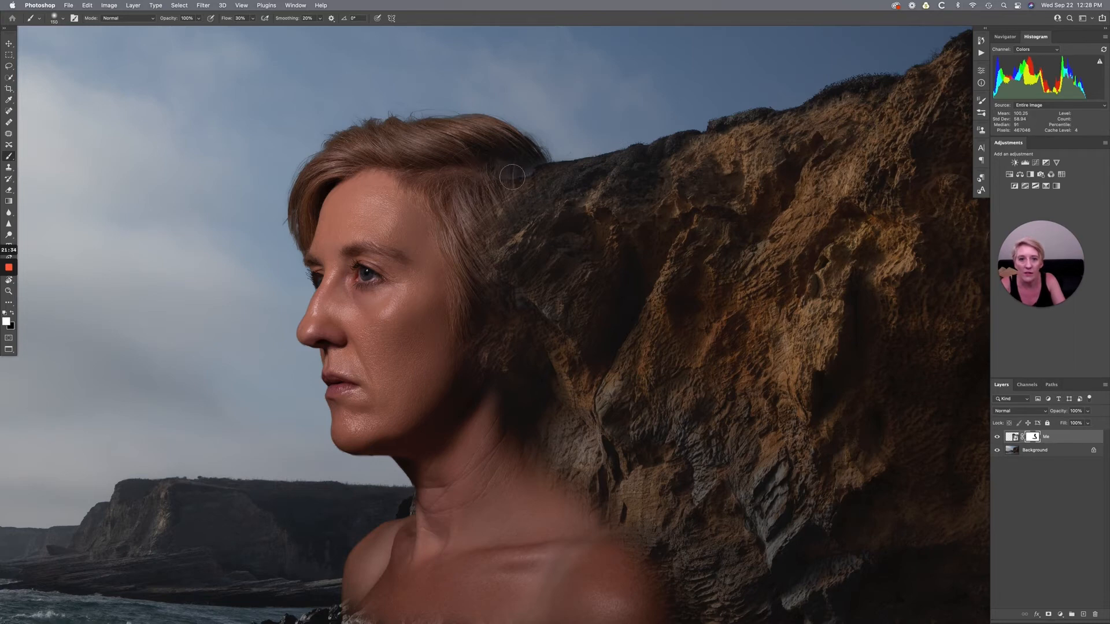
mouse_move(542, 157)
left_mouse_down()
mouse_move(505, 174)
mouse_move(480, 162)
left_mouse_up()
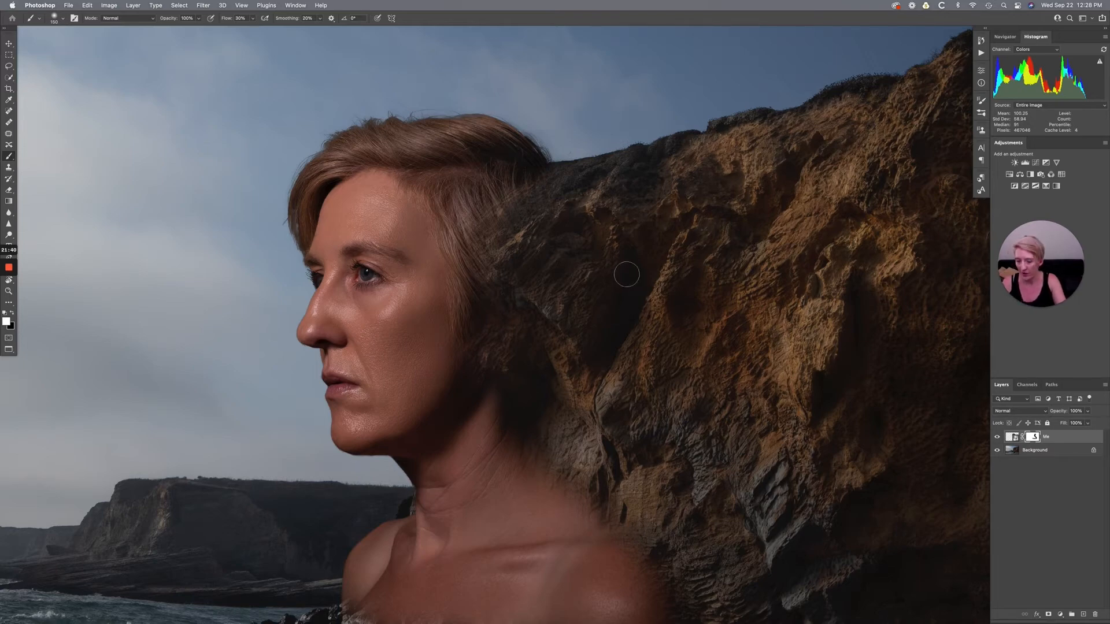
- Switch to the finished layered version of the composite and show its me group over the beach background
key("super+0")
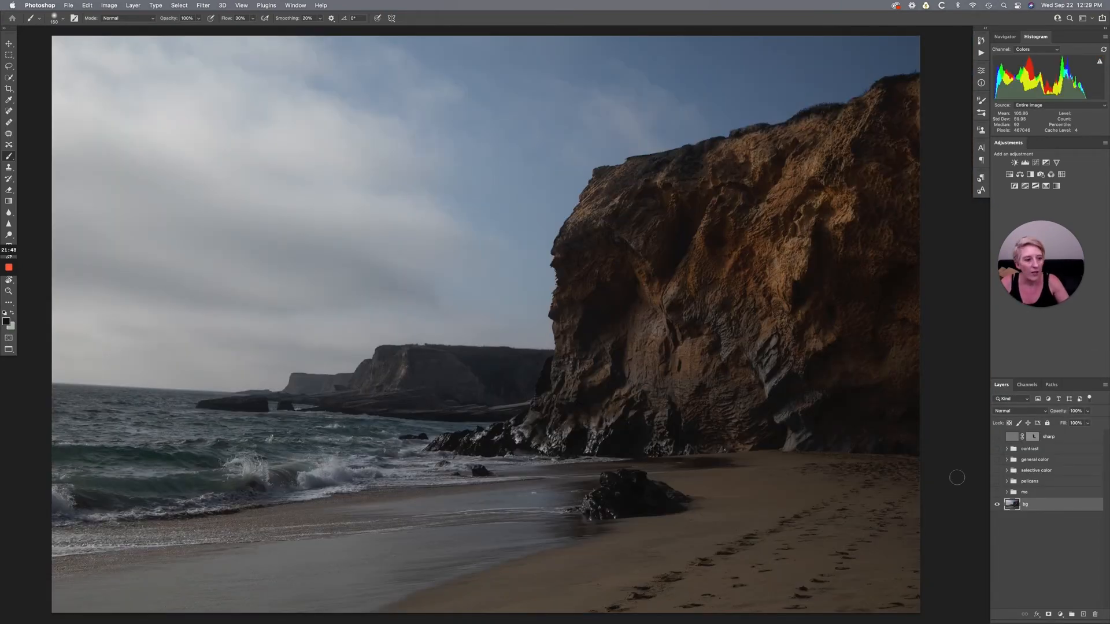
left_click(997, 493)
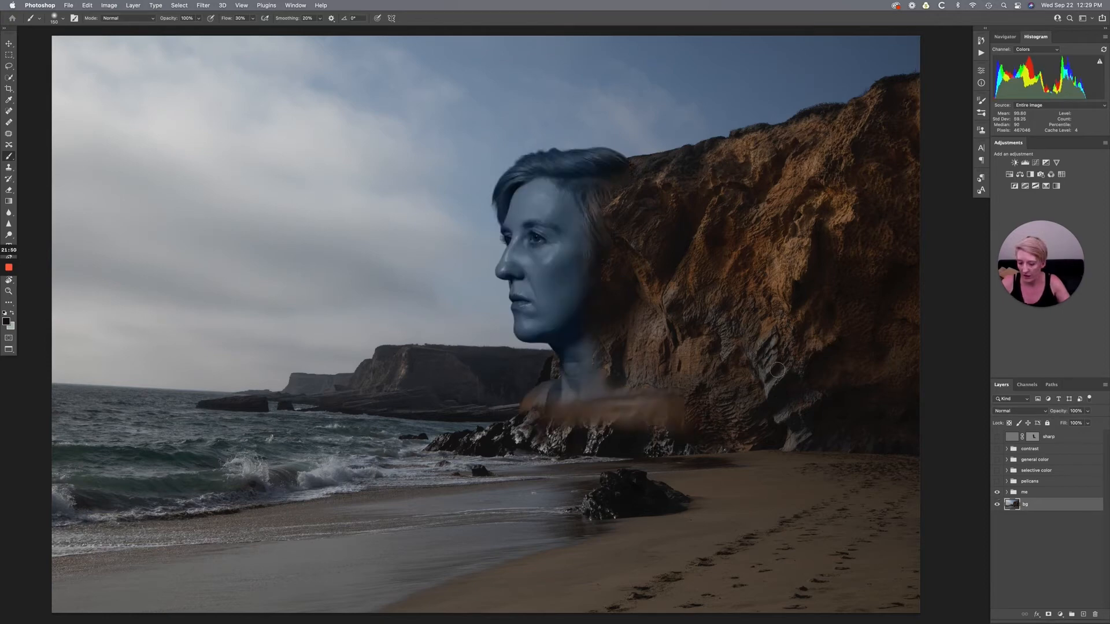
key("super+plus")
scroll(776, 370, "right", 3)
scroll(775, 370, "up", 3)
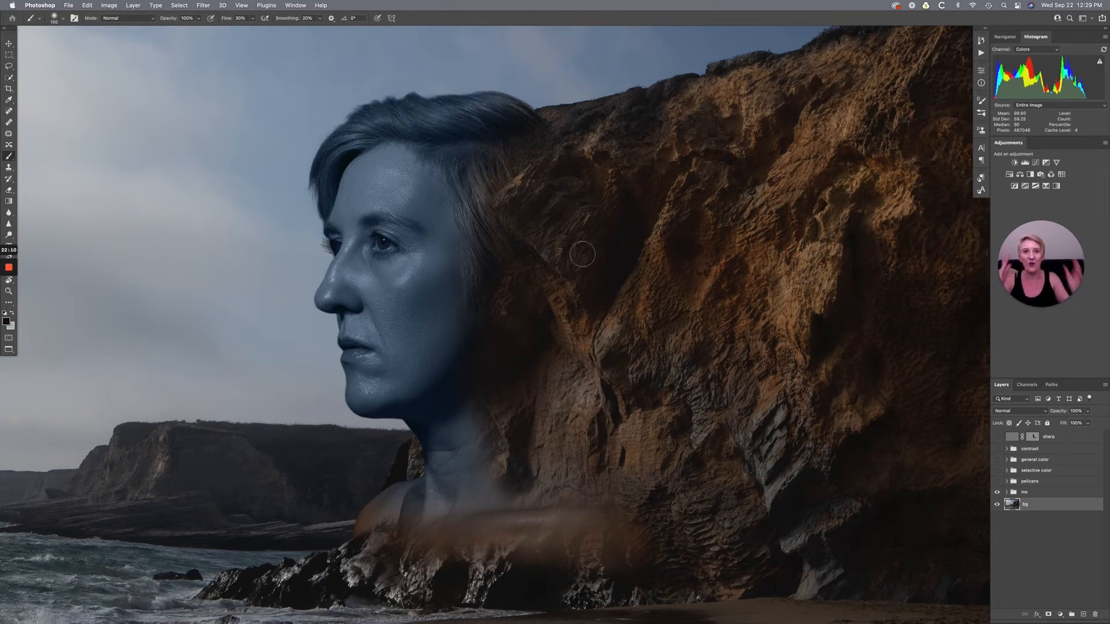
- Expand the me group and examine the portrait layer's mask on its own, comparing it with the normal image view
left_click(1007, 493)
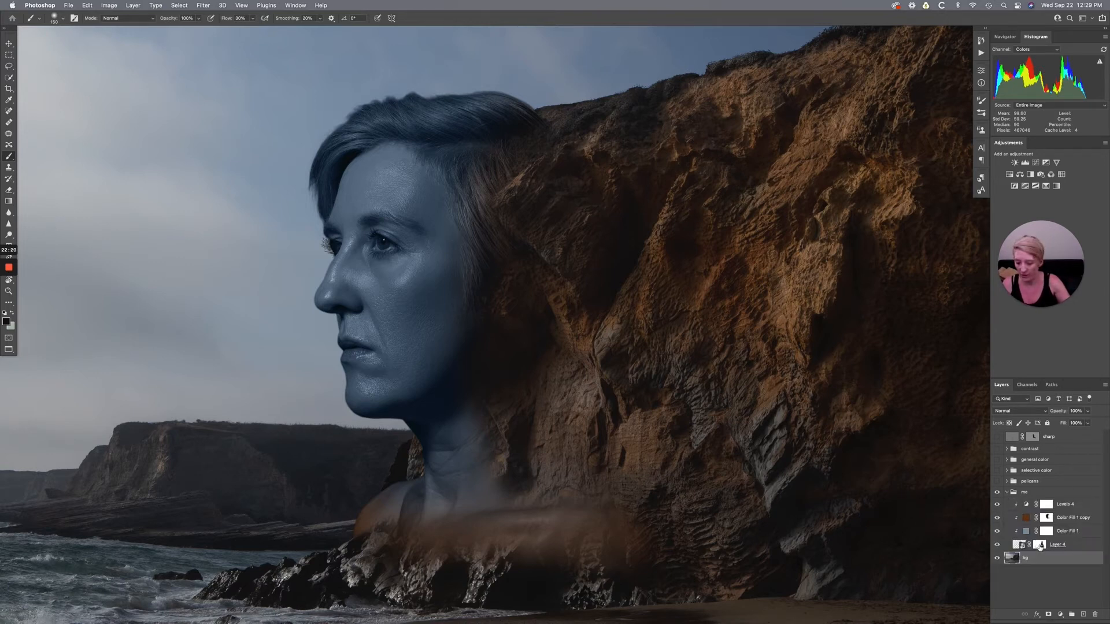
left_click(1039, 545, "alt")
scroll(678, 372, "down", 2)
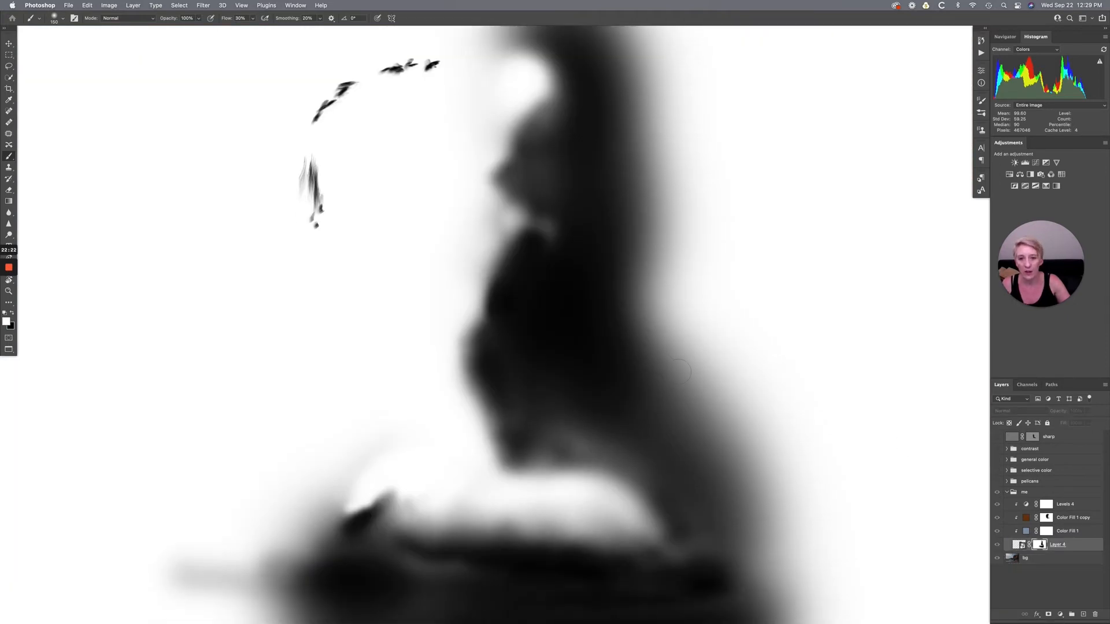
scroll(678, 372, "down", 4)
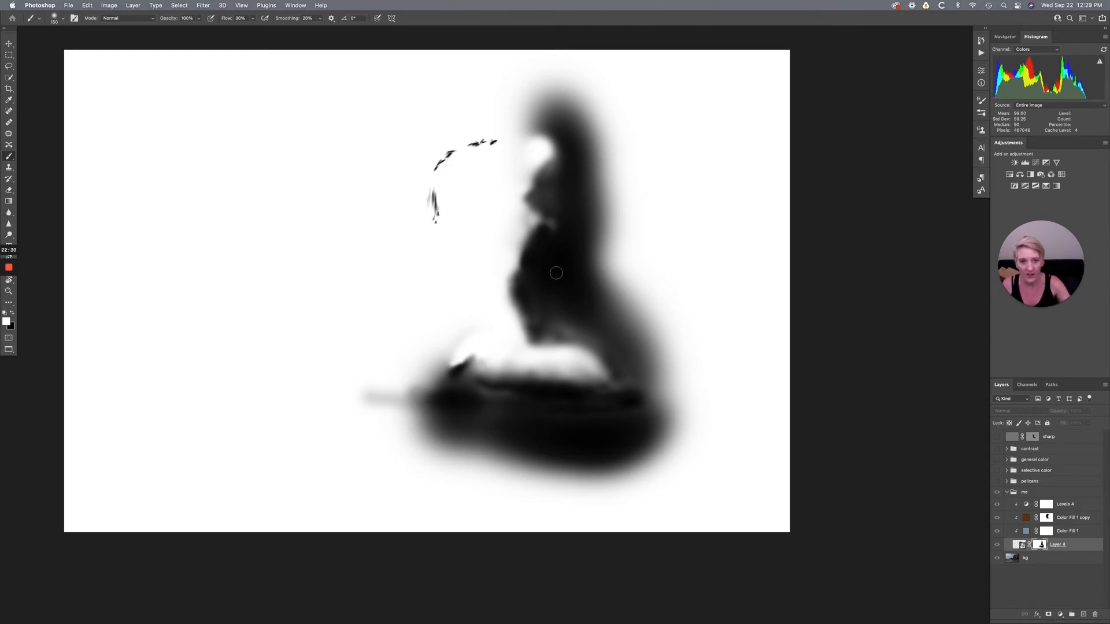
left_click(1040, 547, "alt")
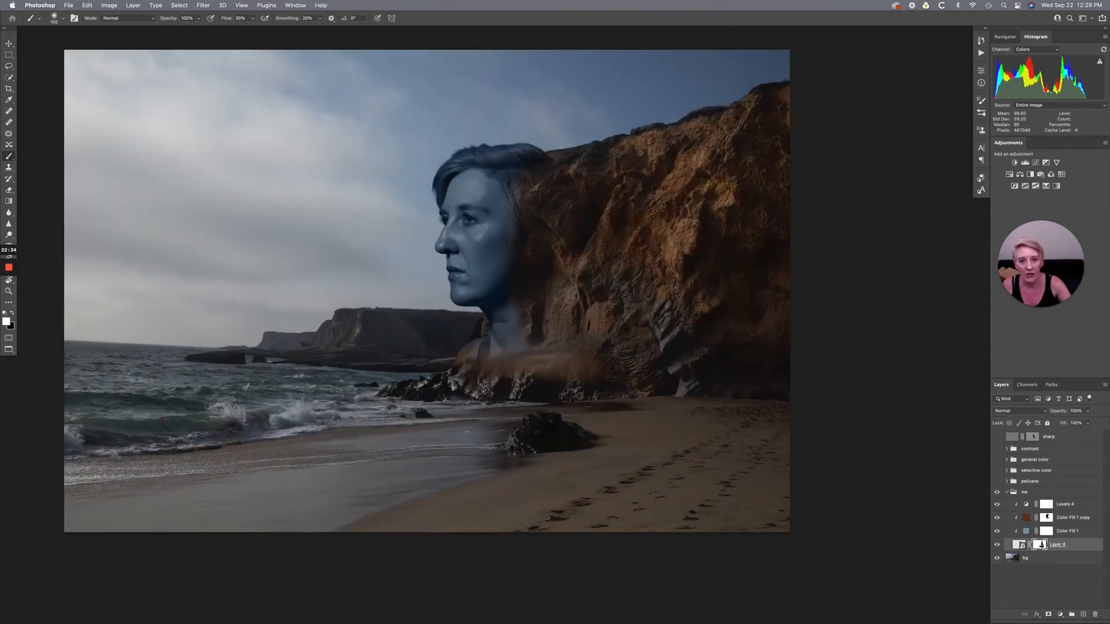
left_click(1040, 547, "alt")
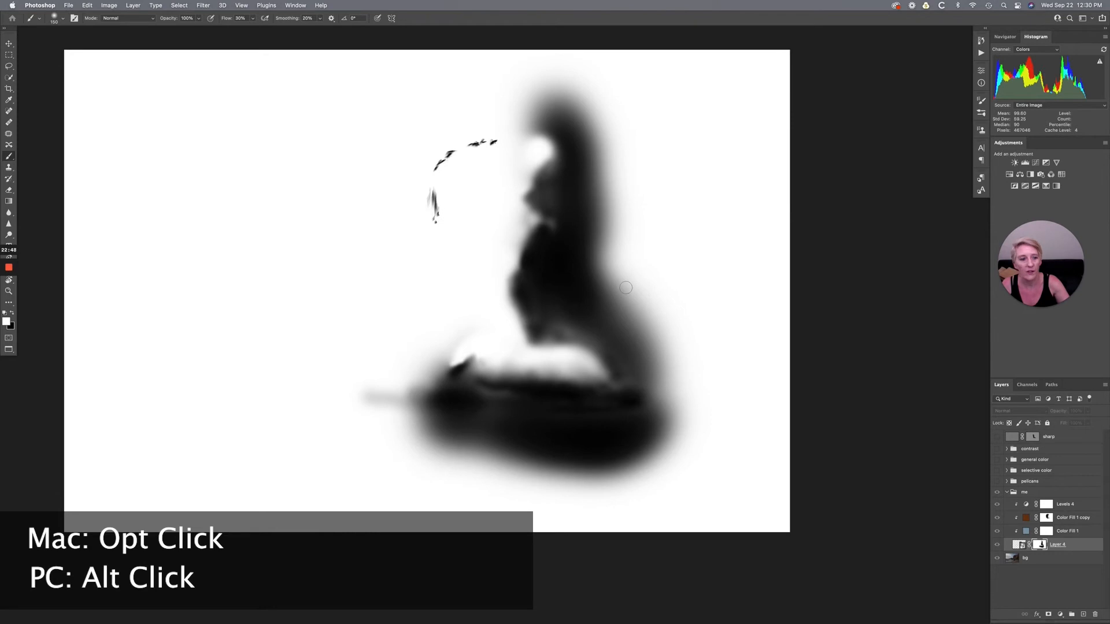
left_click(1039, 546, "alt")
scroll(267, 214, "left", 2)
scroll(266, 214, "up", 2)
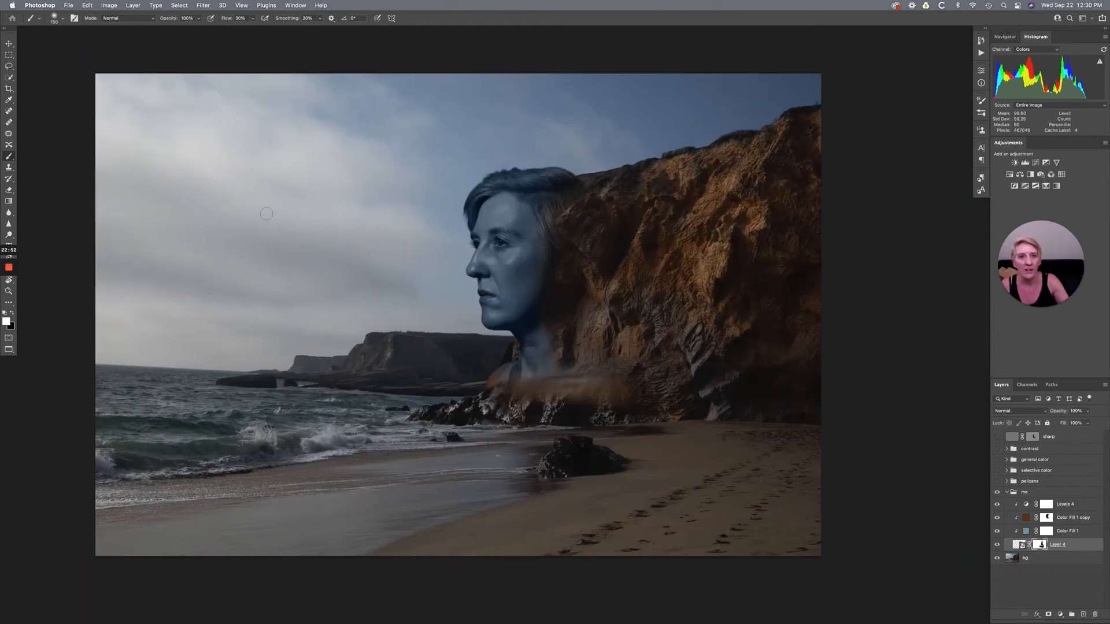
scroll(267, 214, "down", 1)
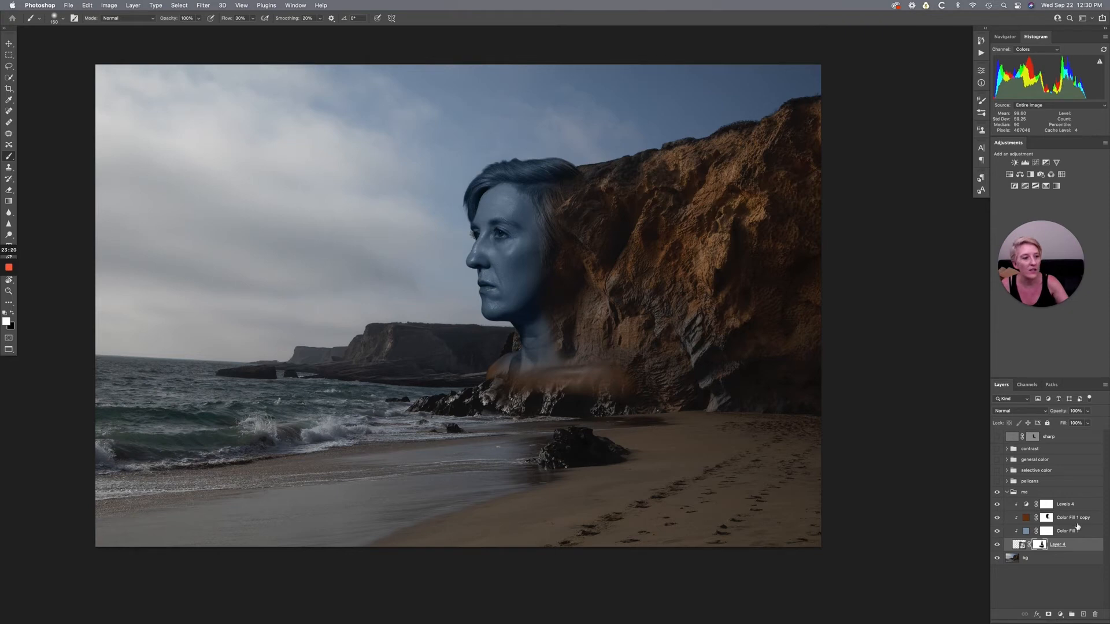
- Inspect the solid color used by the clipped Color Fill 1 layer above the portrait, keeping it as is
left_click(1026, 533)
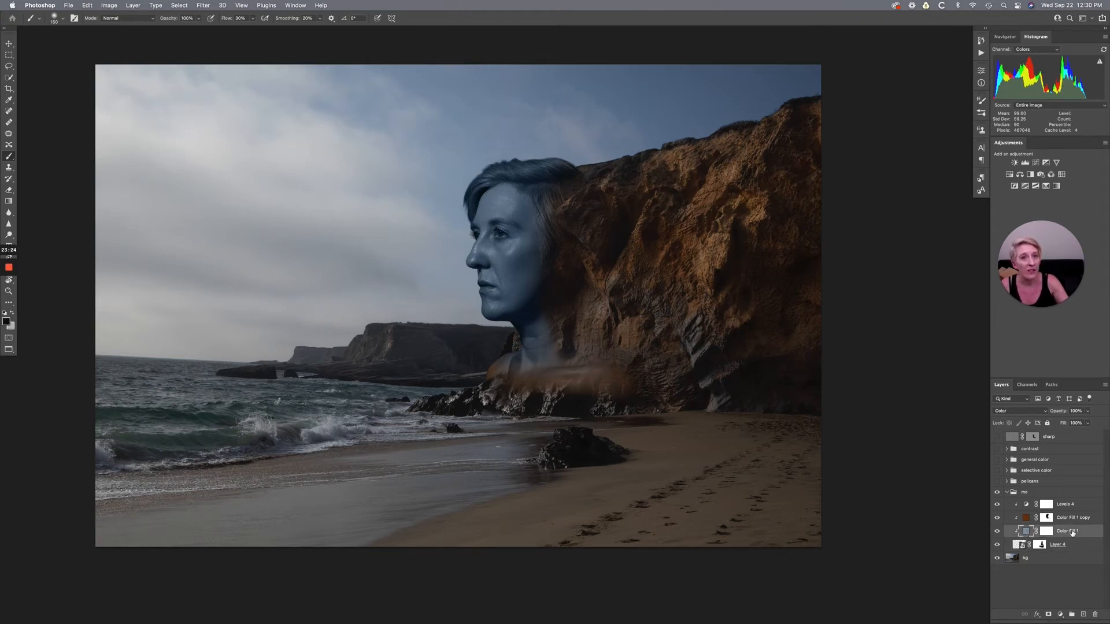
left_click(1060, 615)
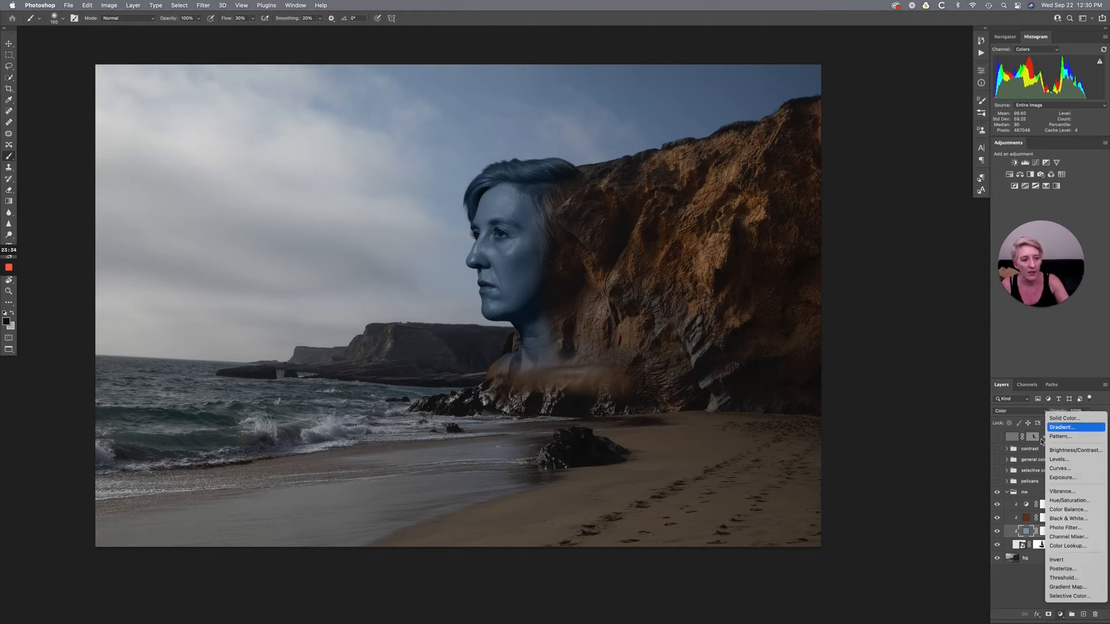
left_click(1026, 533)
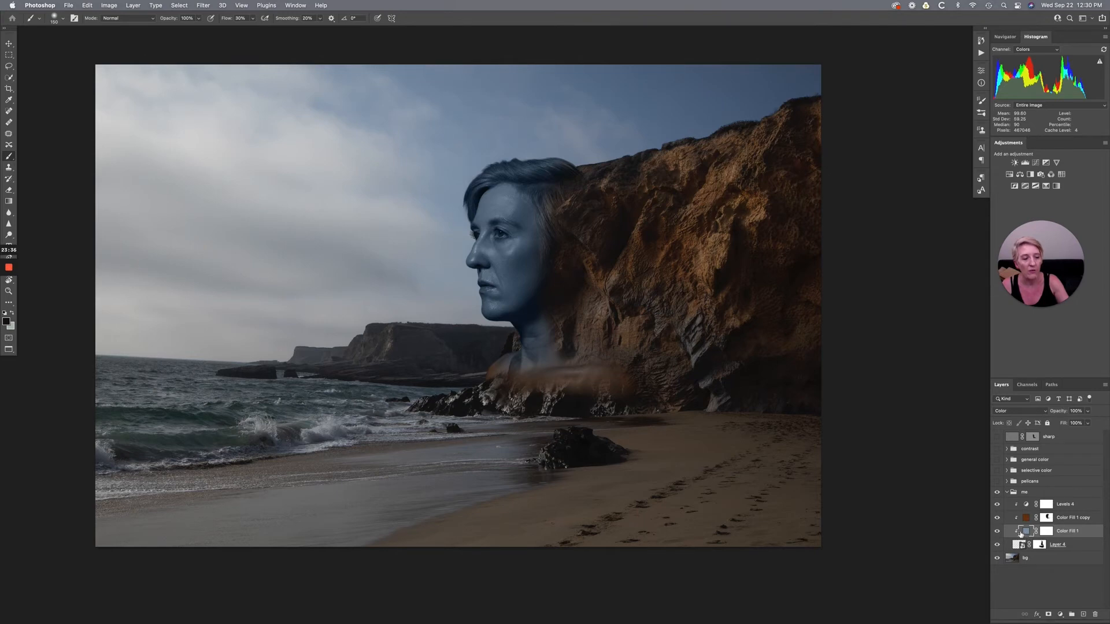
double_click(1026, 533)
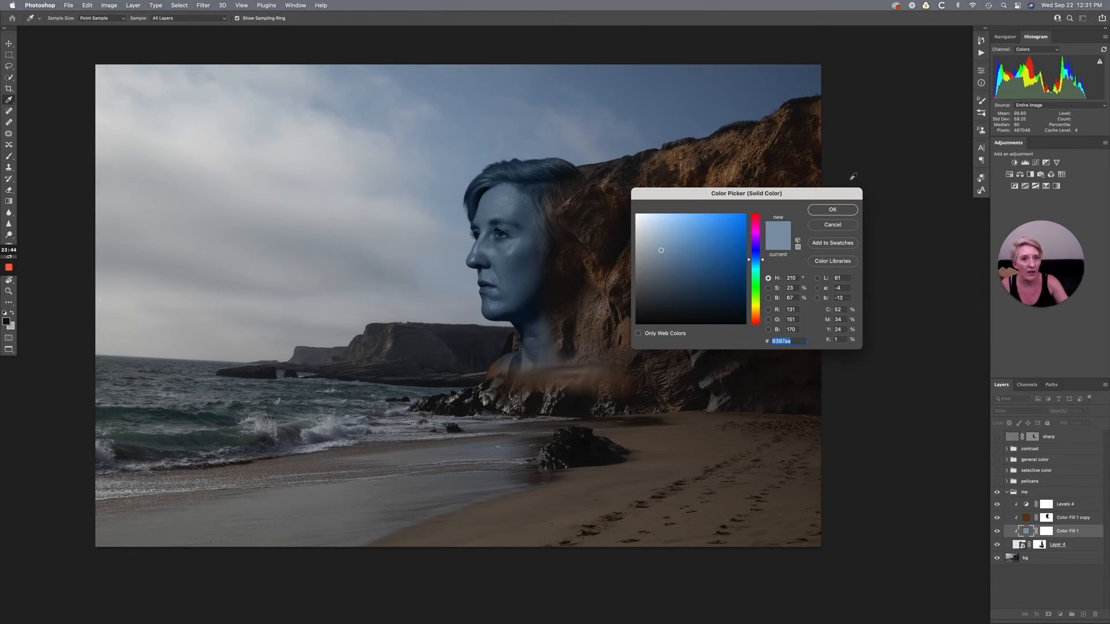
left_click(854, 212)
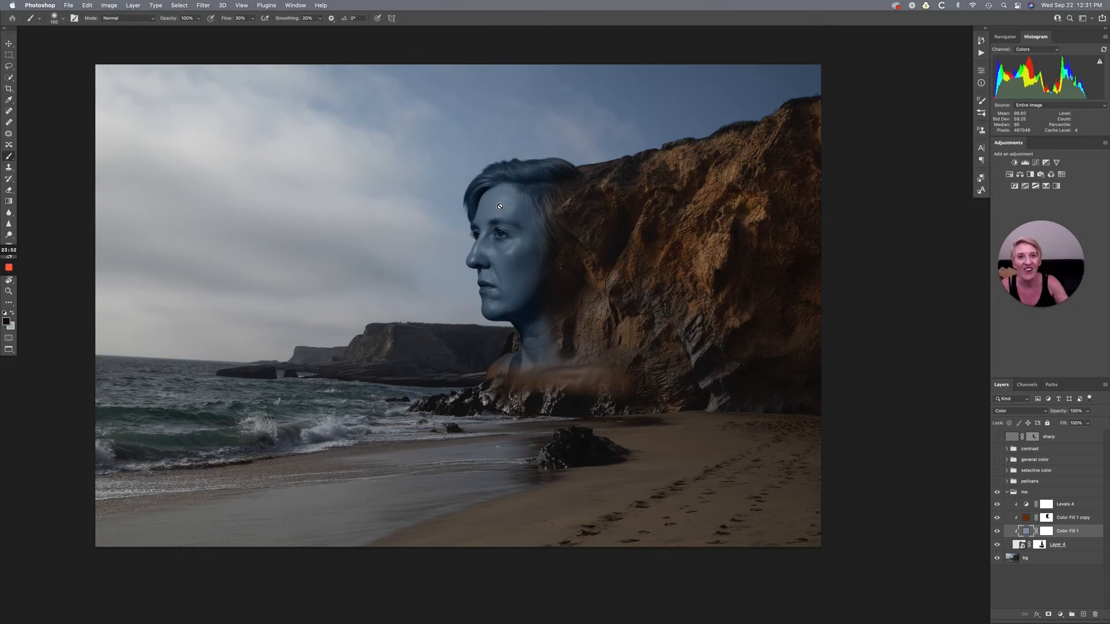
- Release the clipping mask on the Color Fill 1 layer and hide the Color Fill 1 copy layer to view the unclipped tint
right_click(1083, 535)
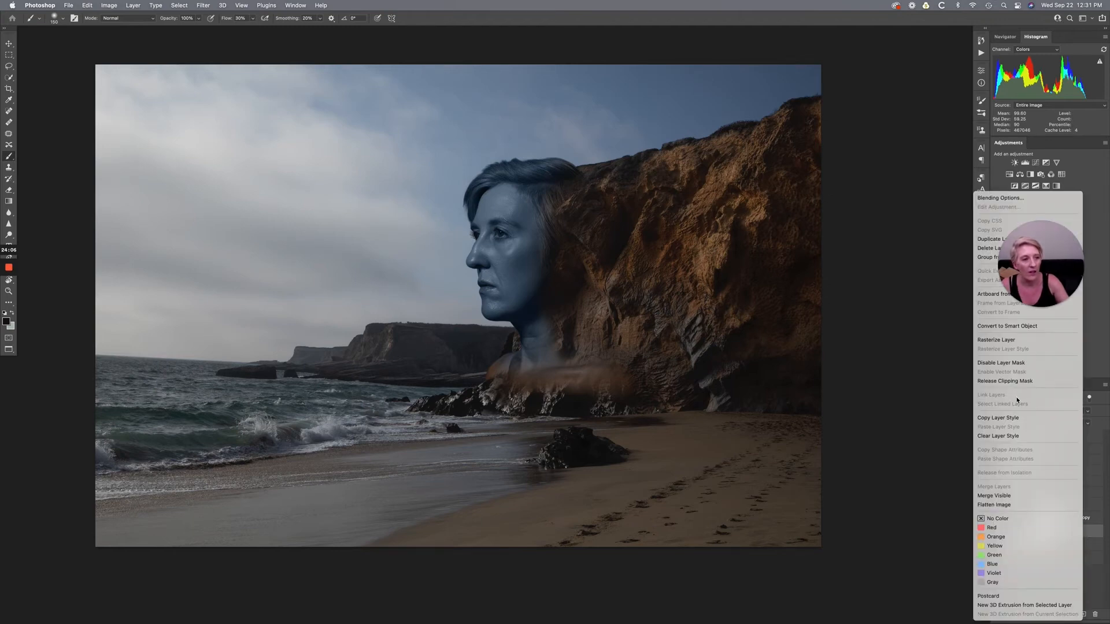
left_click(989, 381)
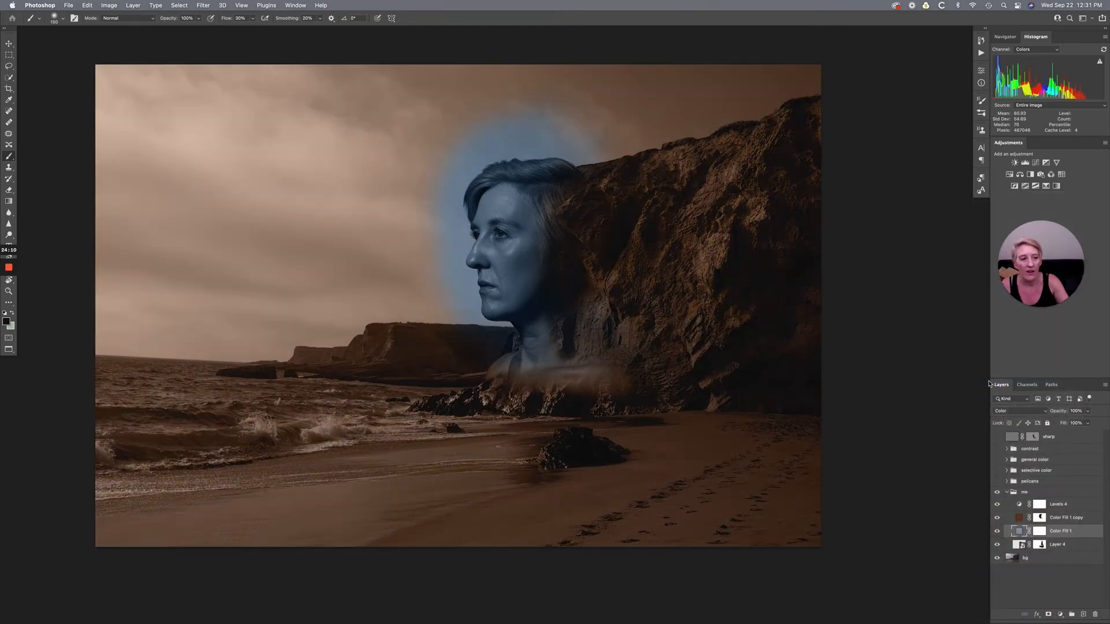
left_click(997, 519)
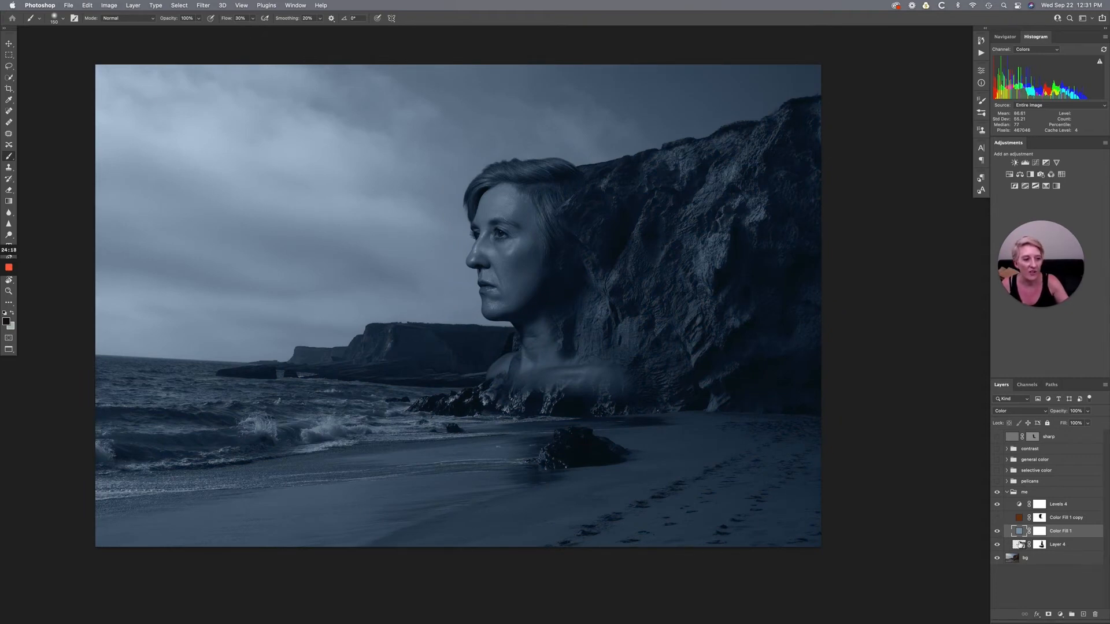
- Clip the Color Fill 1 layer to the portrait layer and show the Color Fill 1 copy layer
right_click(1079, 534)
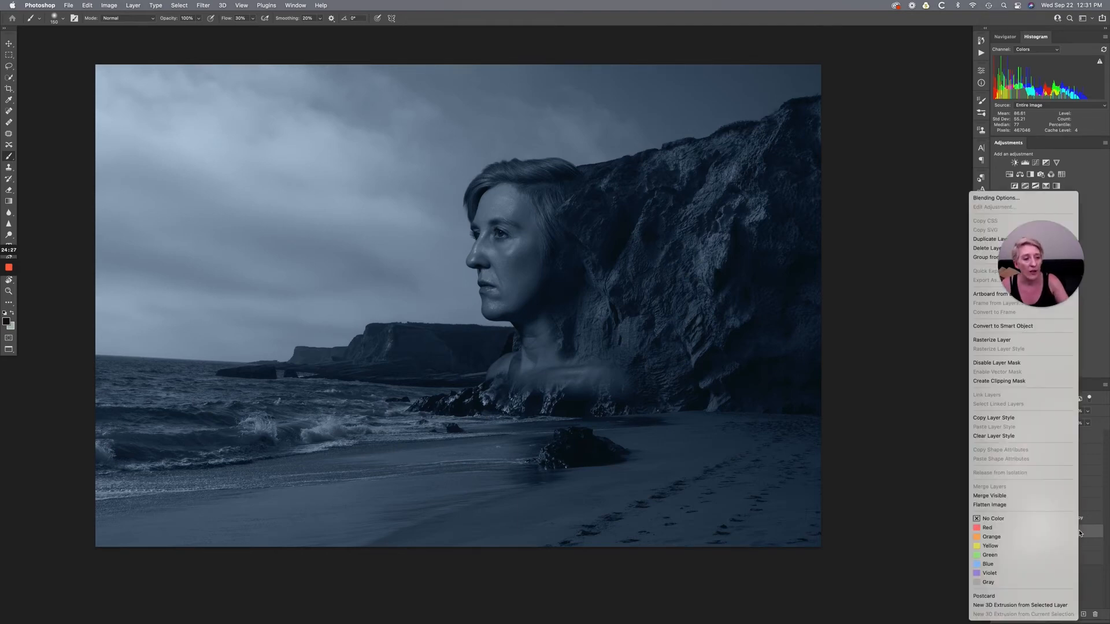
left_click(1003, 382)
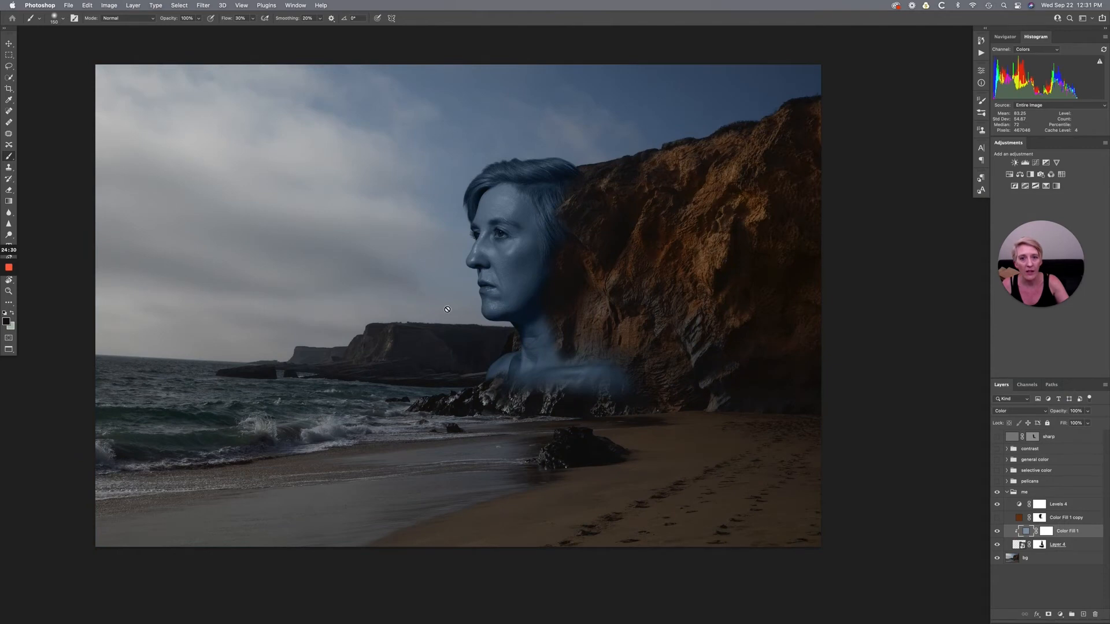
left_click(997, 519)
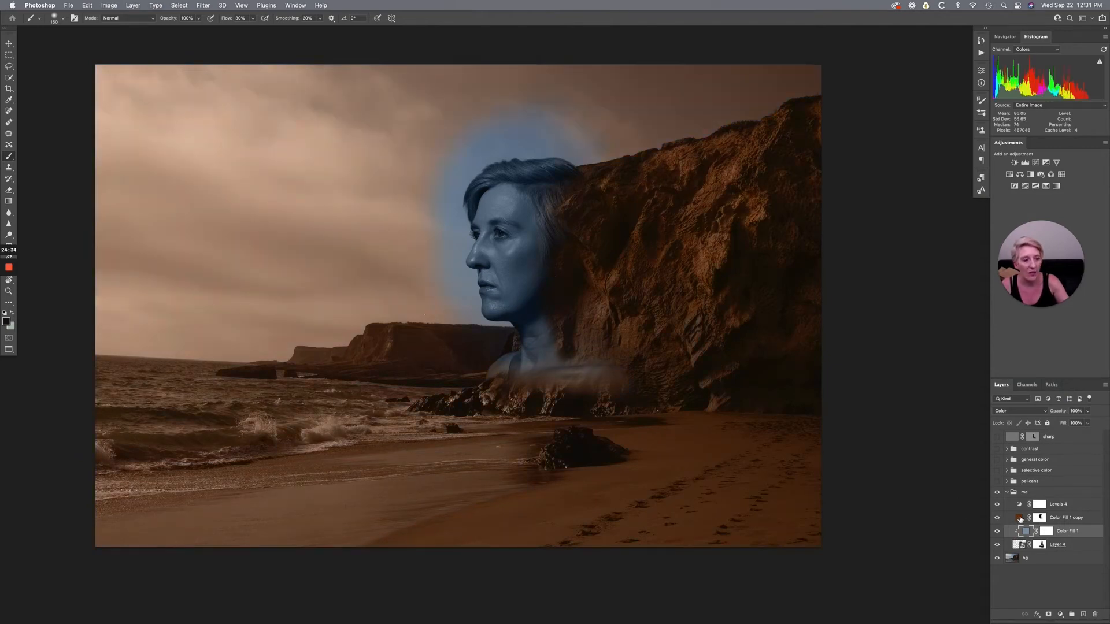
- View the Color Fill 1 copy layer's mask on its own and clip that layer to the portrait
left_click(1067, 520)
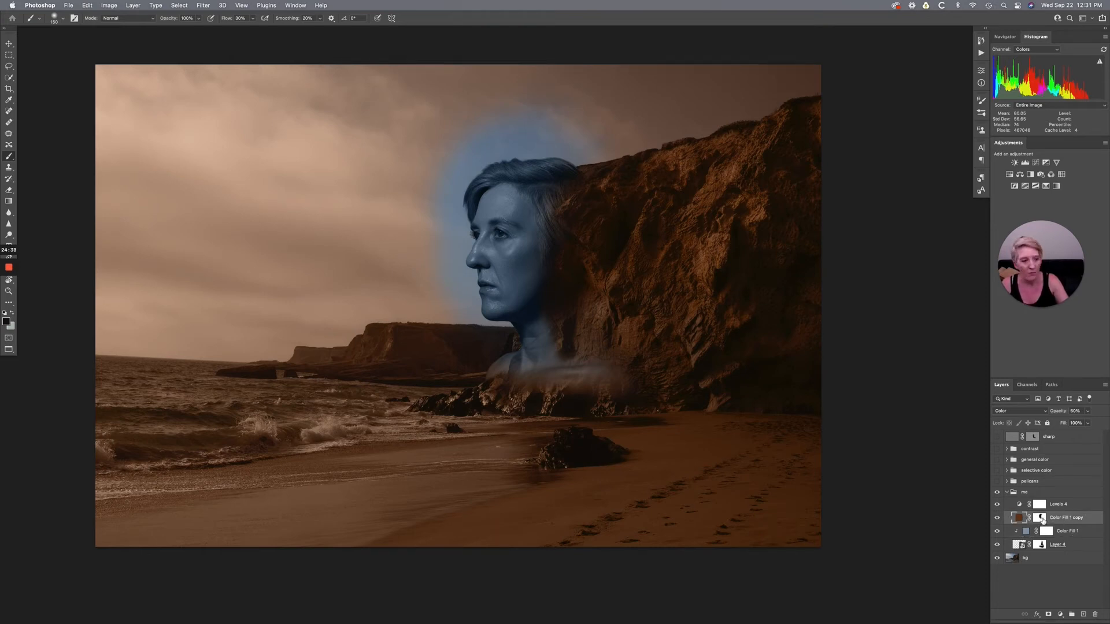
left_click(1042, 519, "alt")
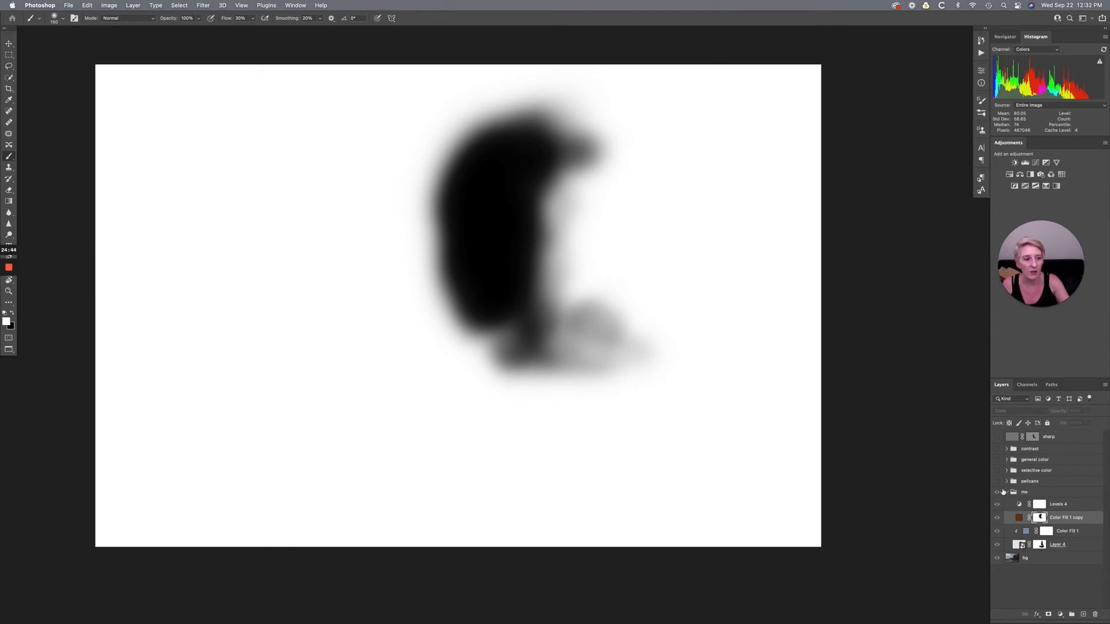
left_click(1041, 518, "alt")
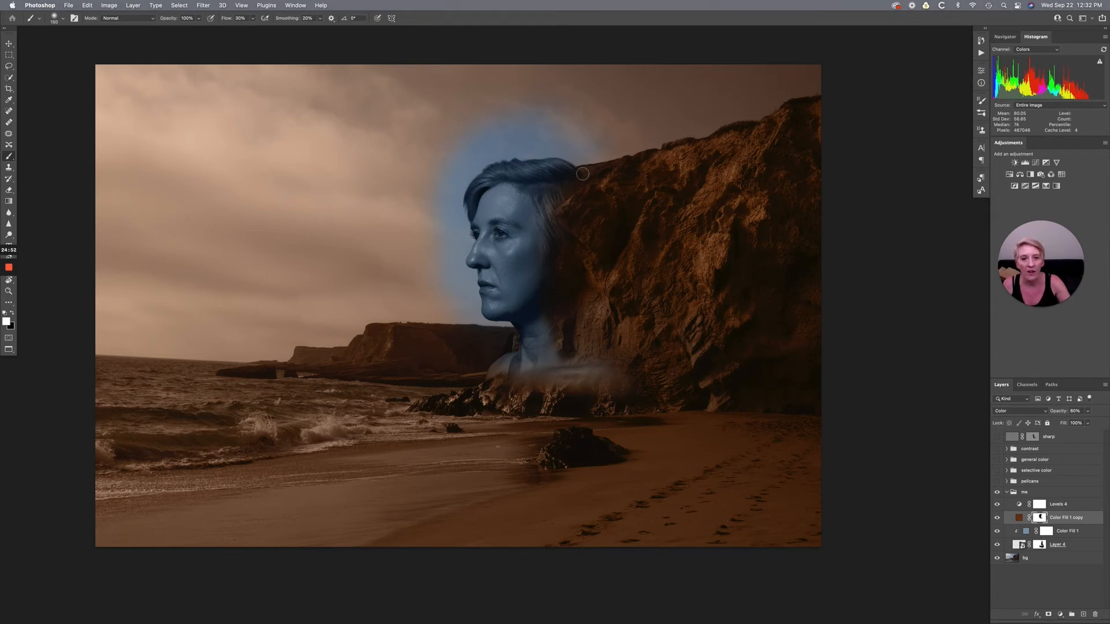
right_click(1073, 521)
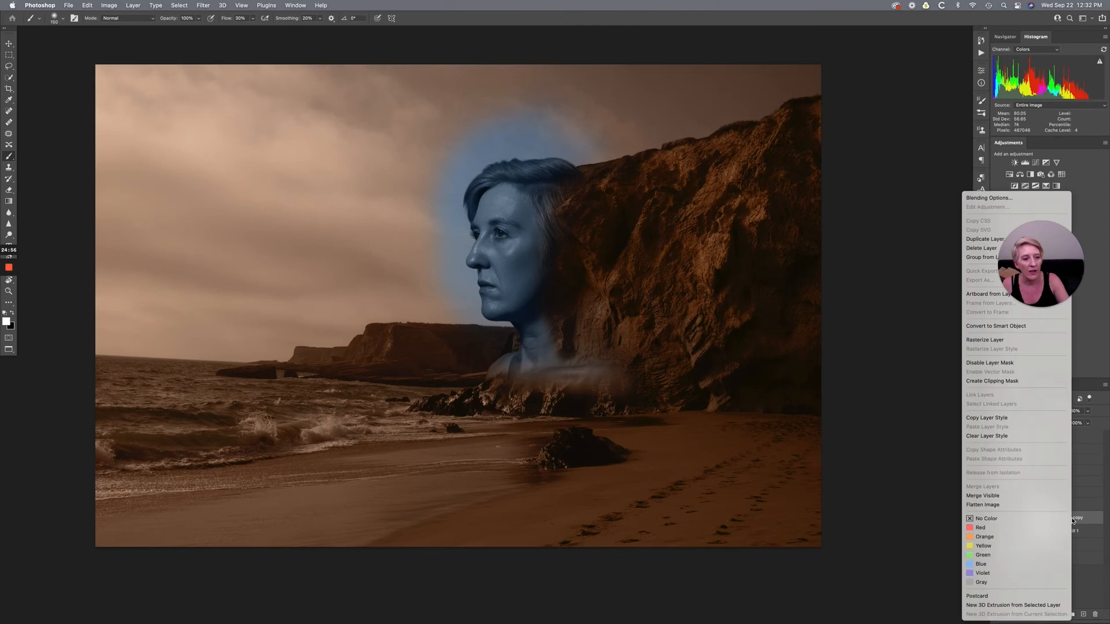
left_click(981, 382)
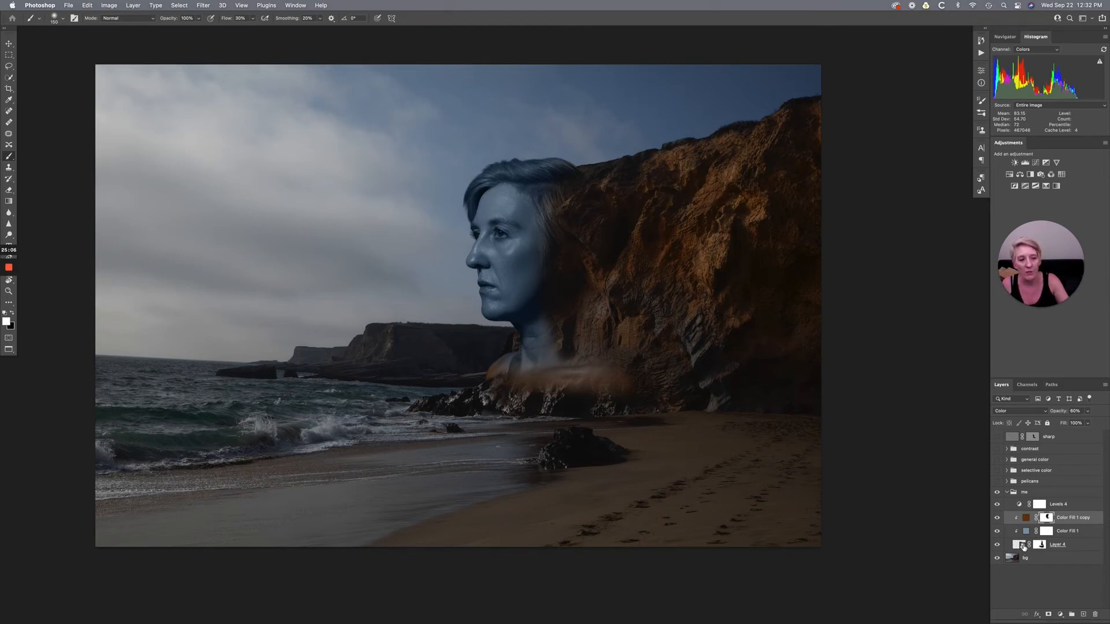
- Clip the Levels 4 adjustment layer to the portrait
left_click(1062, 504)
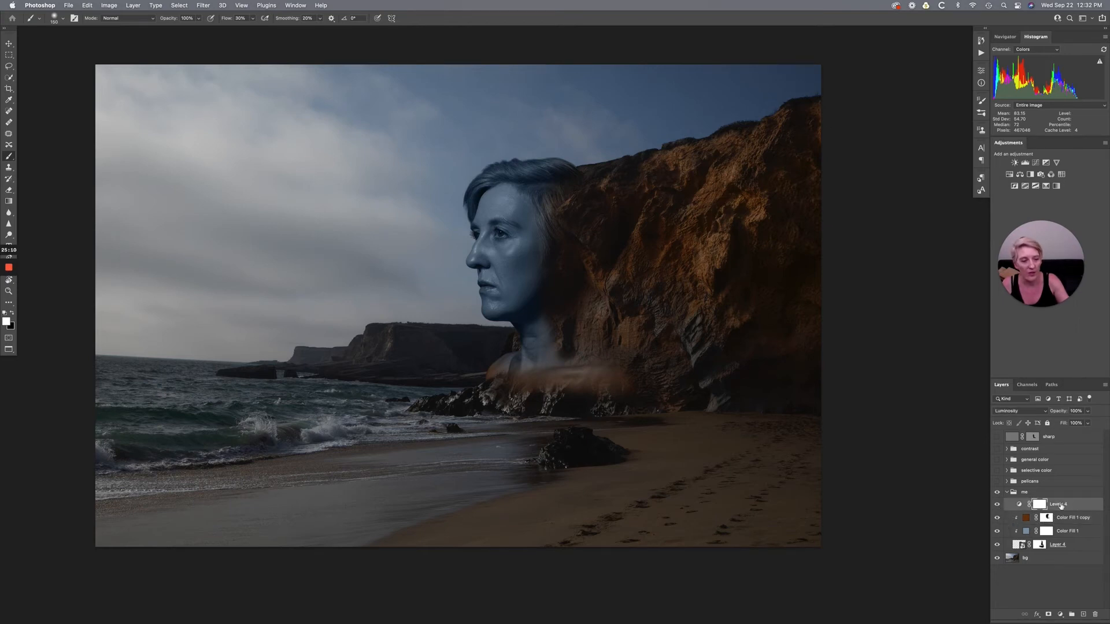
right_click(1073, 506)
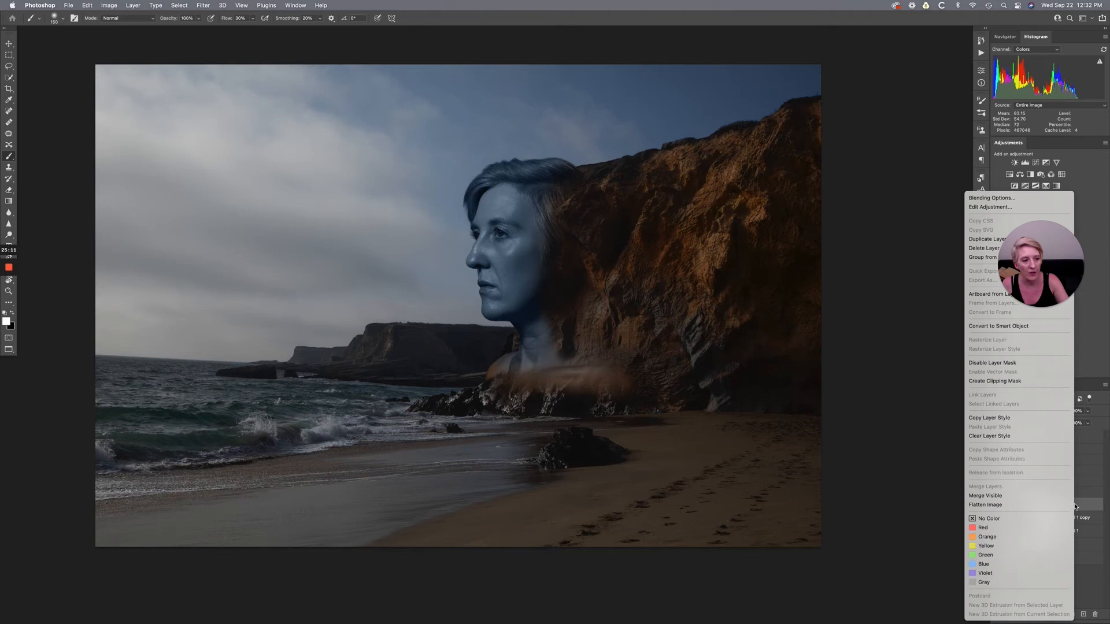
left_click(1006, 381)
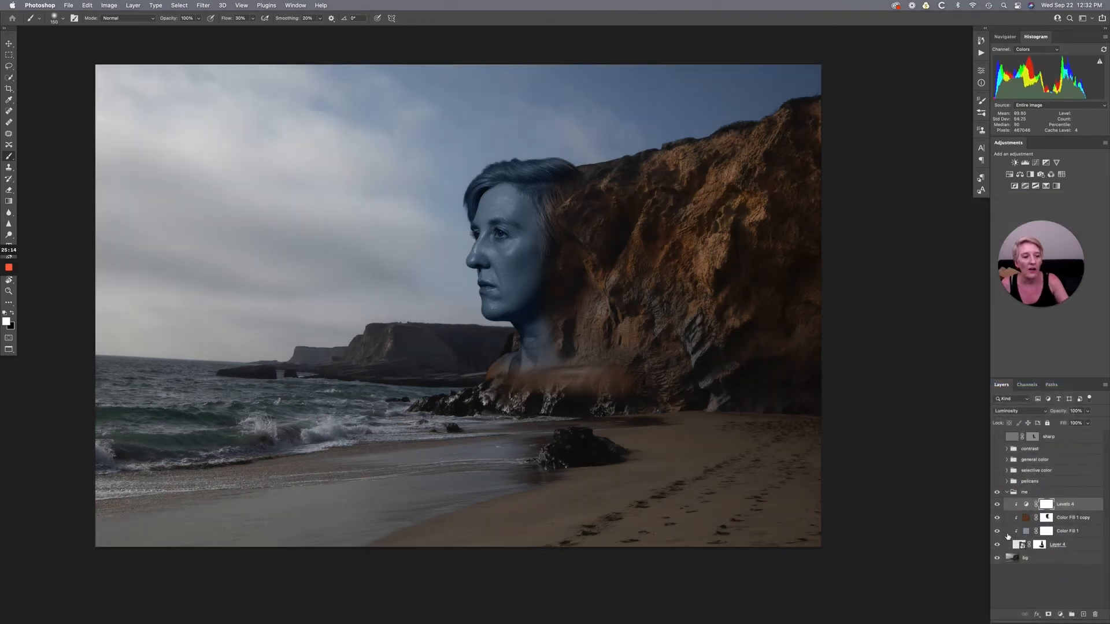
- Compare the portrait with and without the Levels 4 adjustment, leaving the layer visible
left_click(997, 505)
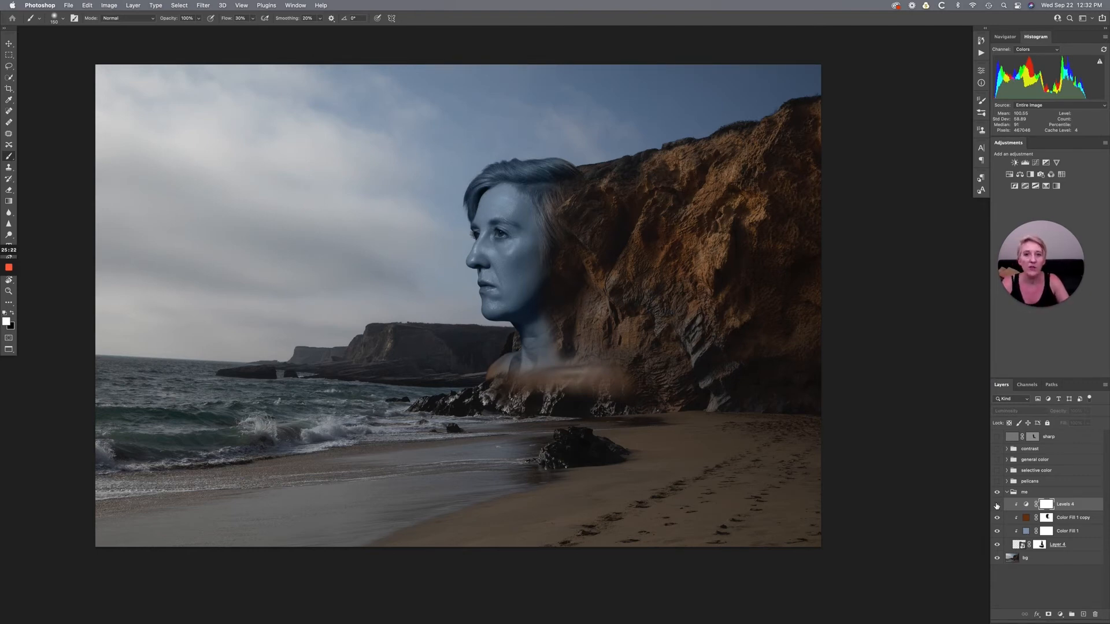
left_click(997, 504)
left_click(996, 505)
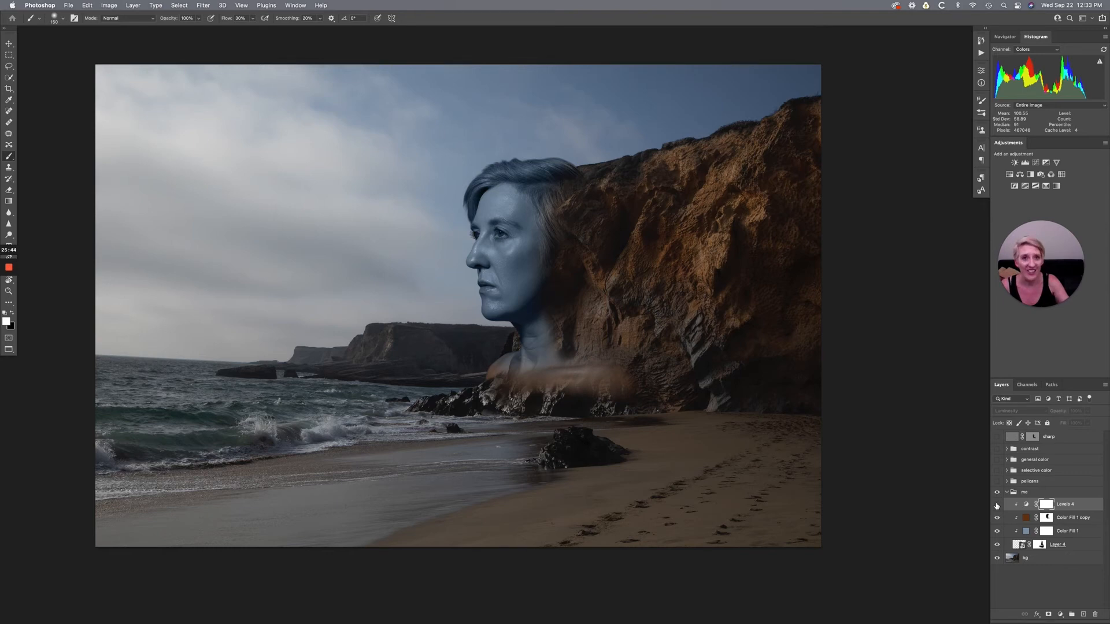
left_click(997, 504)
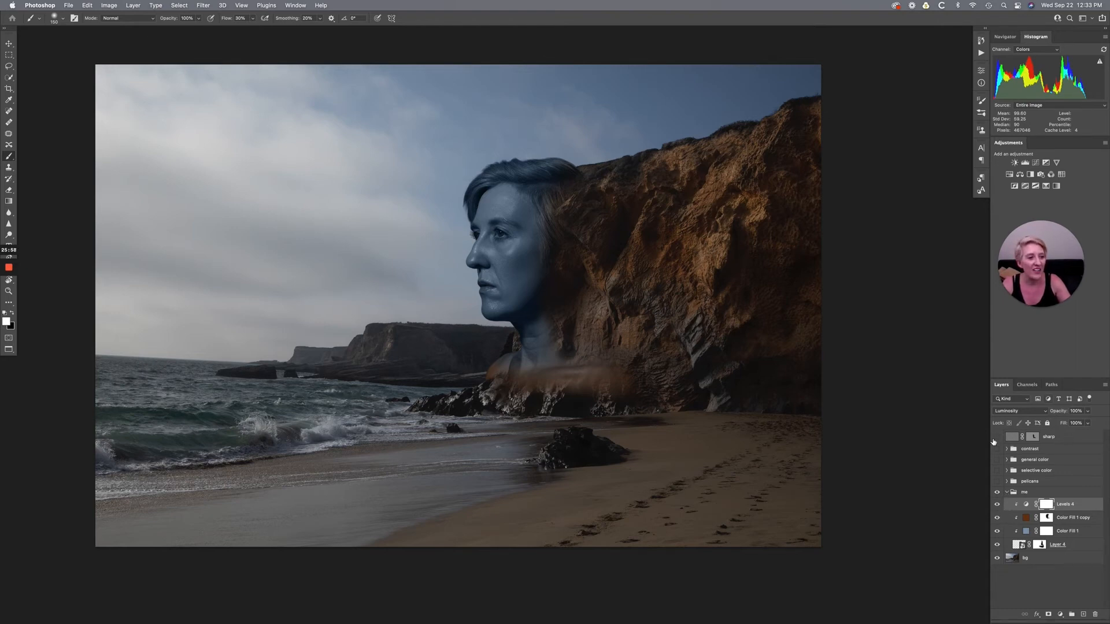
- Add a Threshold adjustment layer and place it above the contrast group, just below the sharp layer
left_click(1063, 496)
key("x")
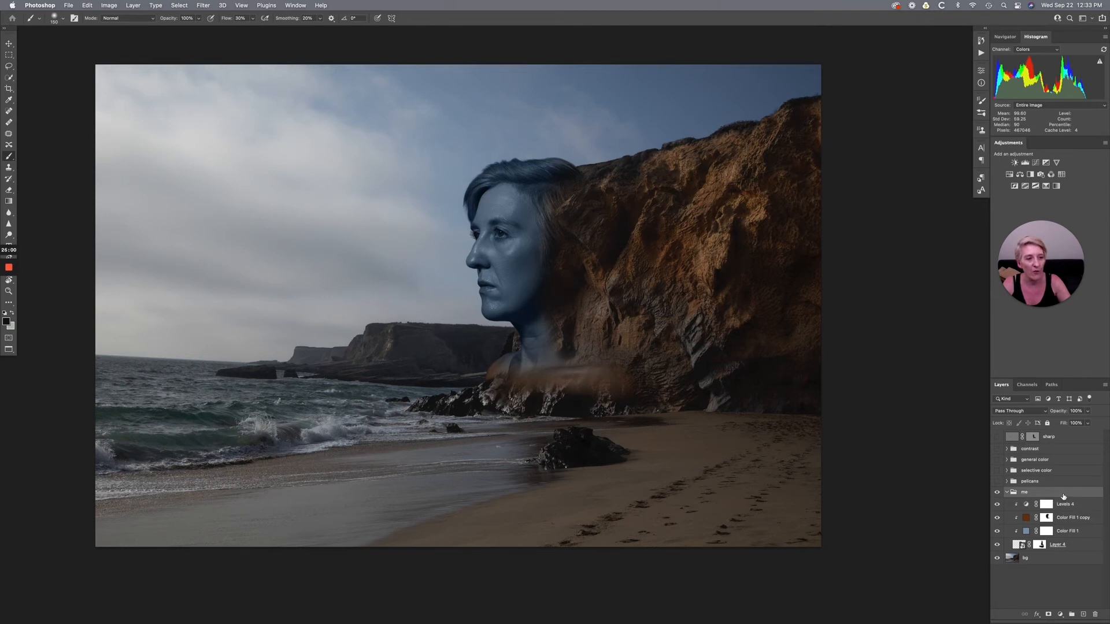
left_click(1036, 186)
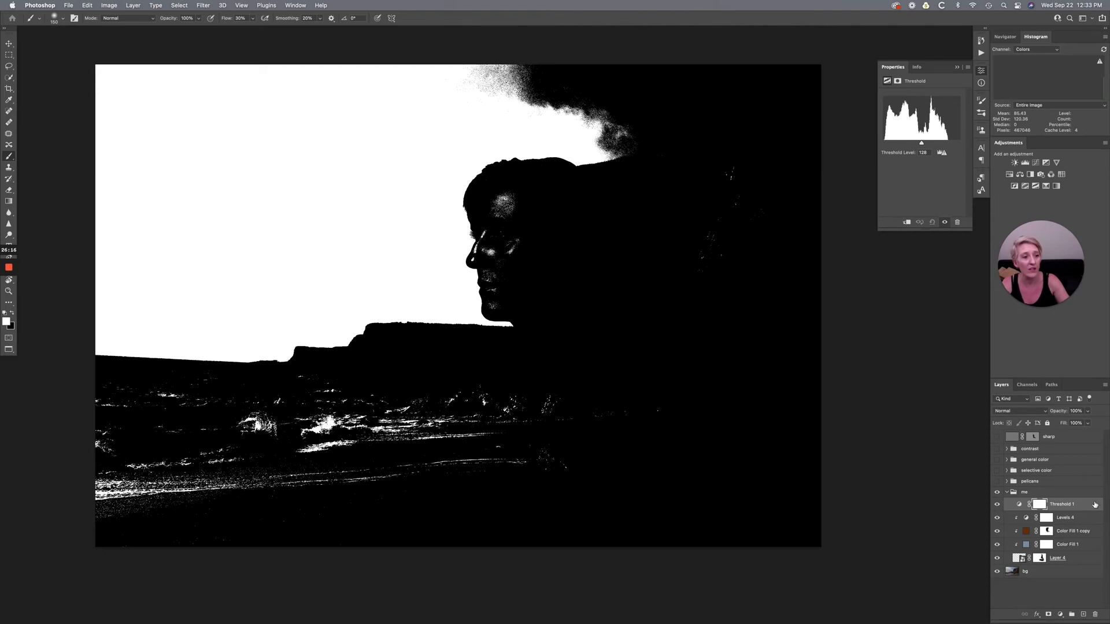
left_click_drag(1087, 507, 1075, 446)
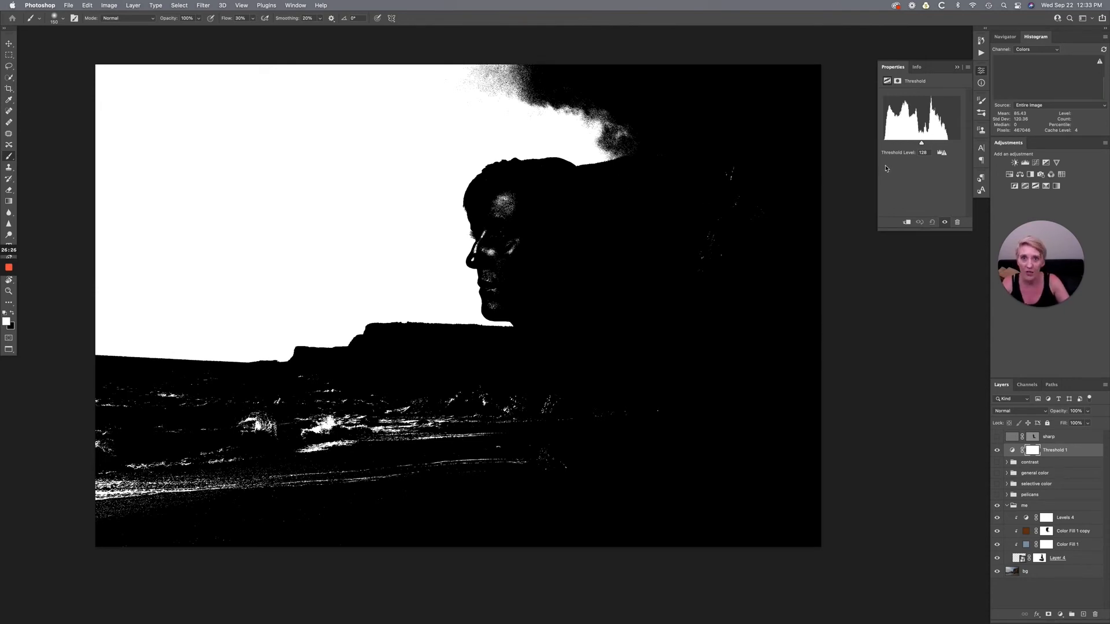
- Raise the Threshold level to 253 and lower it gradually through 215 to examine the composite's brightest areas
left_click_drag(922, 143, 964, 147)
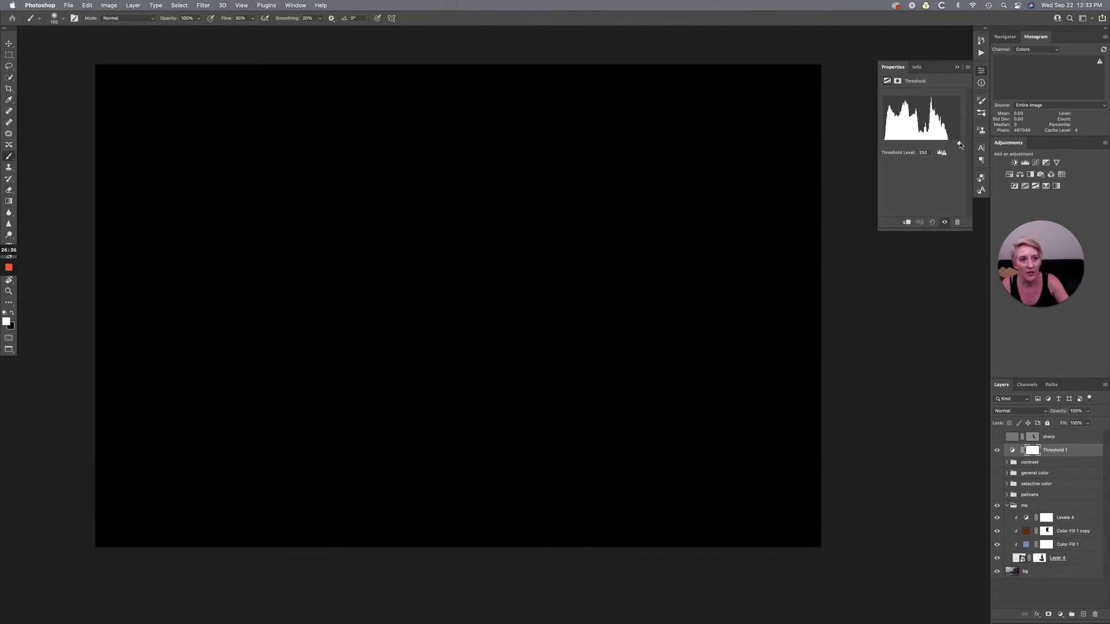
left_click_drag(961, 145, 948, 146)
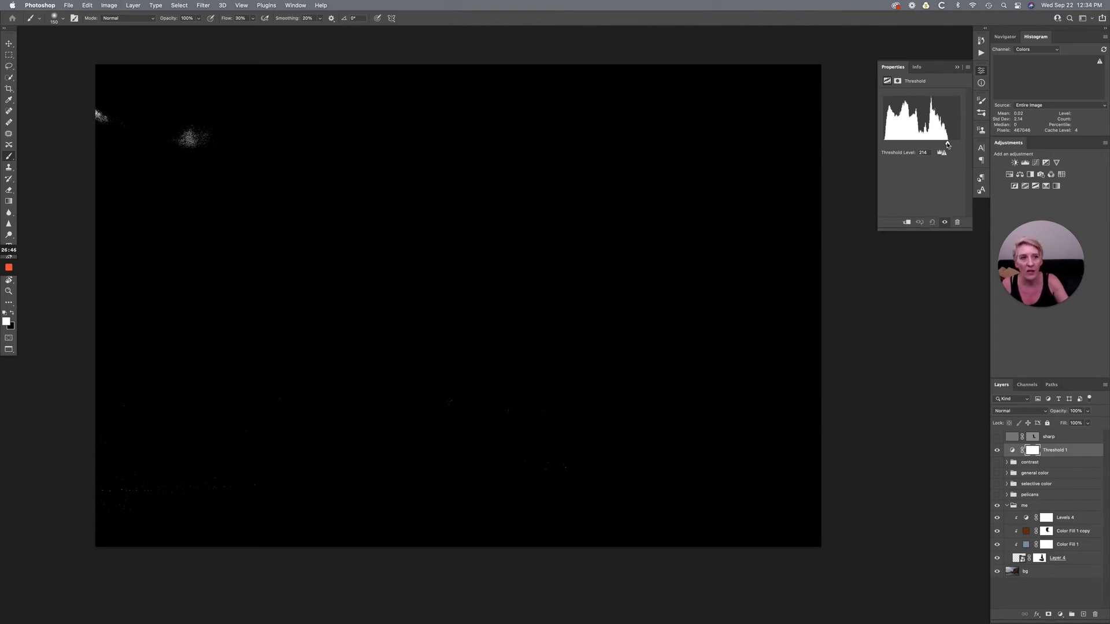
left_click_drag(948, 145, 948, 144)
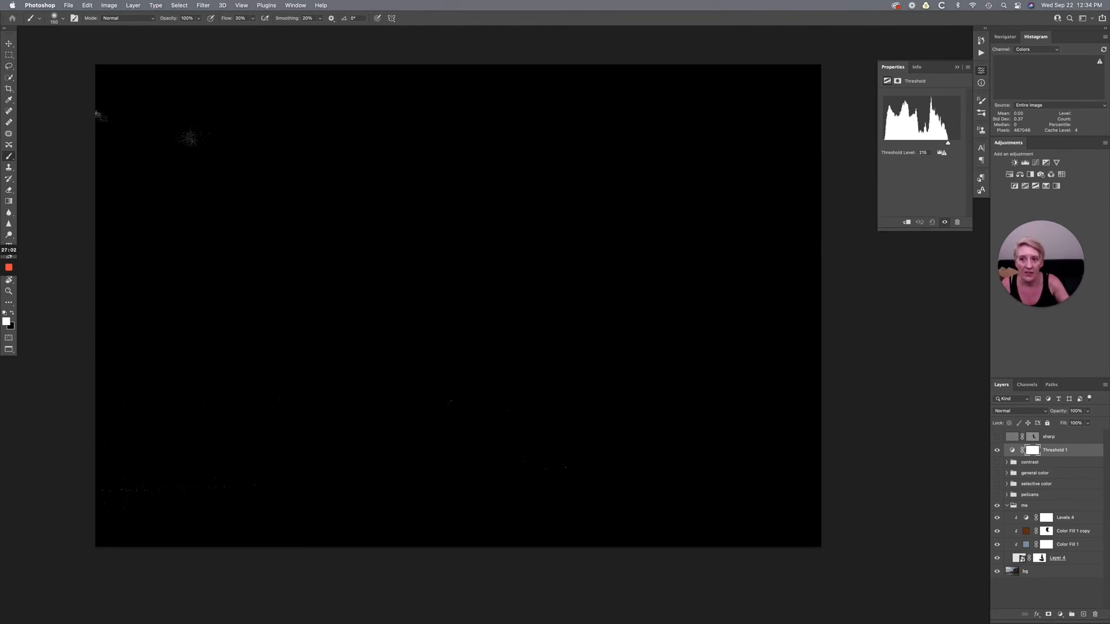
left_click_drag(949, 144, 931, 147)
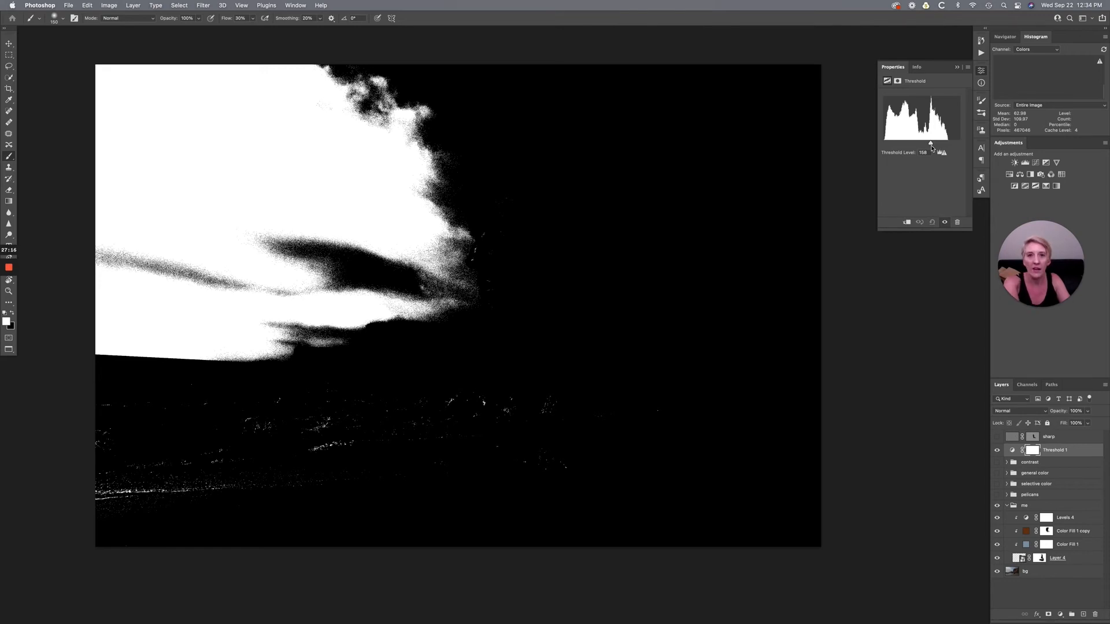
- Lower the Threshold level to 45 and 22 to compare portrait and cliff shadows, ending at 107
left_click_drag(932, 148, 920, 153)
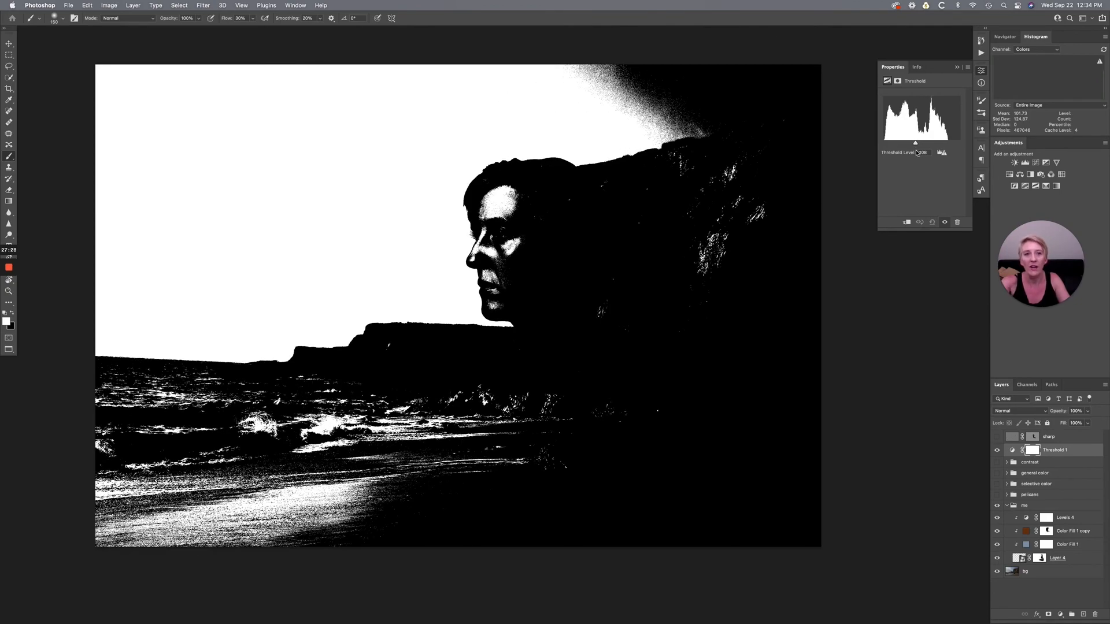
mouse_move(917, 152)
left_mouse_down()
mouse_move(884, 147)
mouse_move(897, 145)
left_mouse_up()
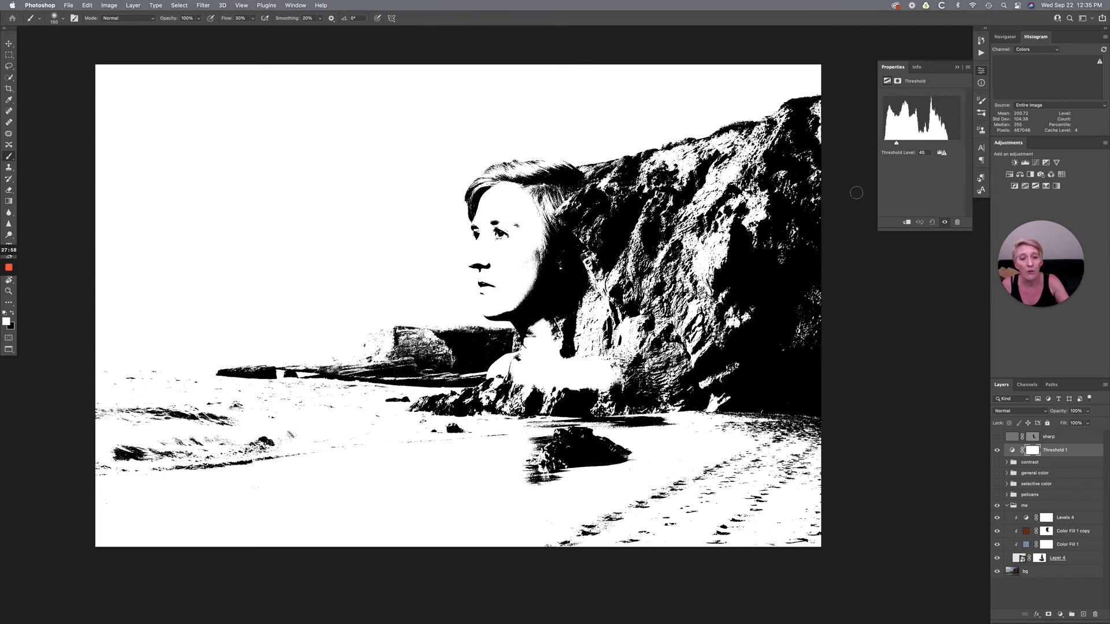
left_click_drag(895, 147, 890, 147)
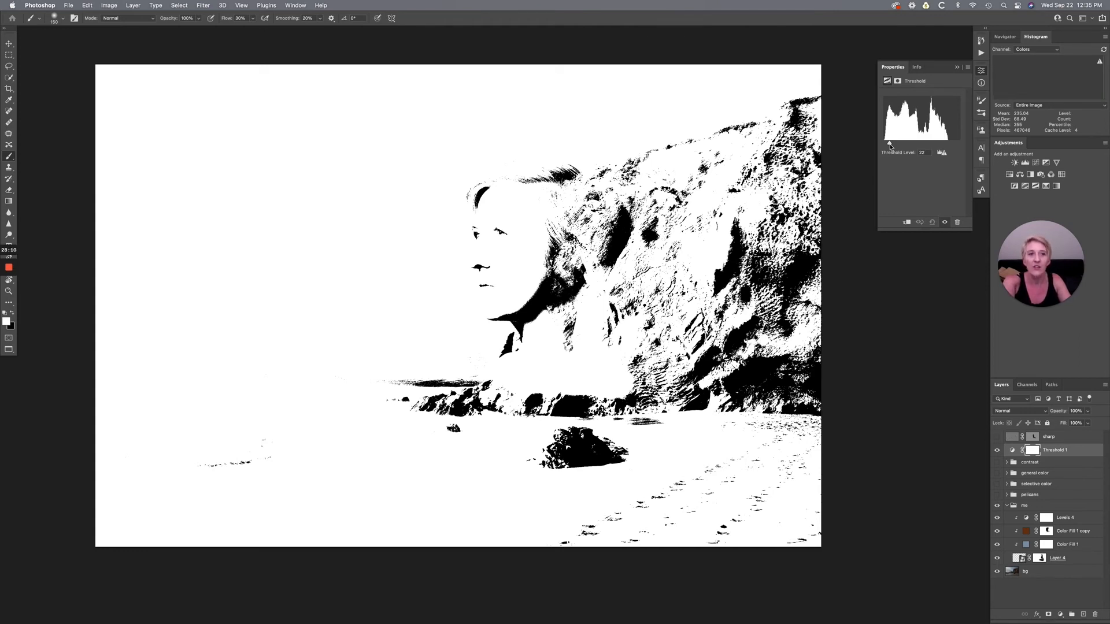
mouse_move(890, 146)
left_mouse_down()
mouse_move(881, 147)
mouse_move(961, 146)
mouse_move(915, 145)
left_mouse_up()
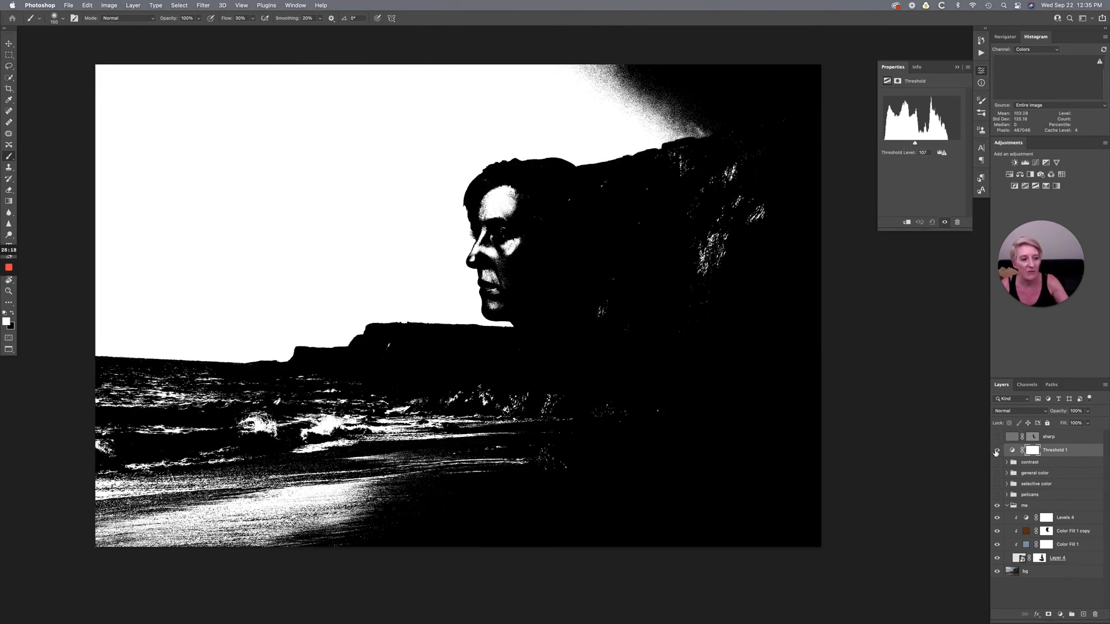
- Hide the Threshold adjustment layer and delete it from the composite
left_click(996, 453)
key("x")
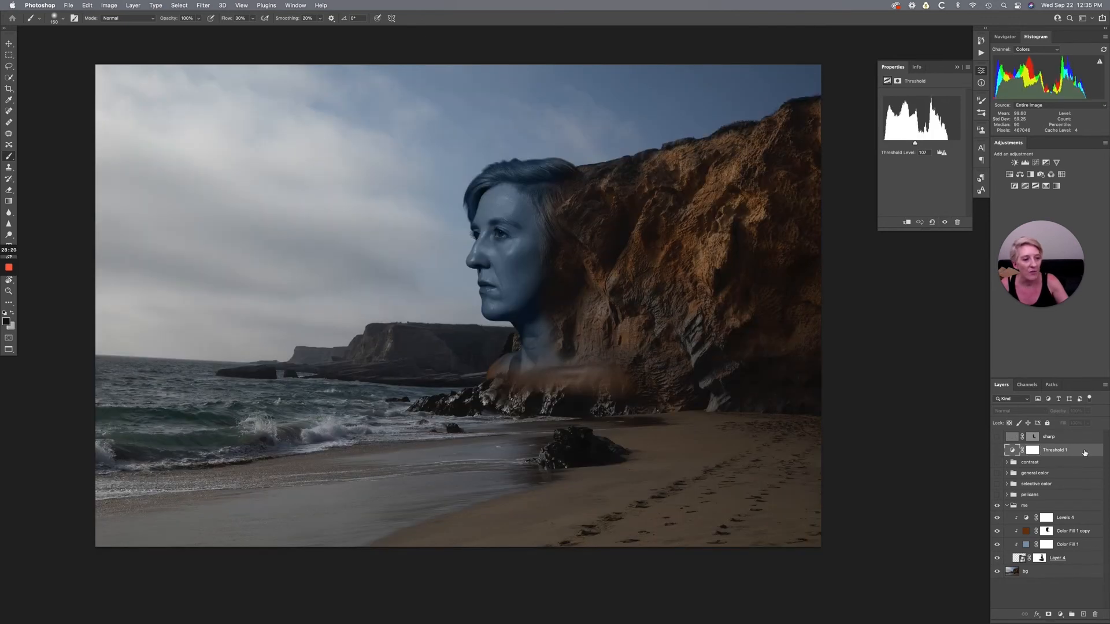
left_click_drag(1080, 453, 1098, 615)
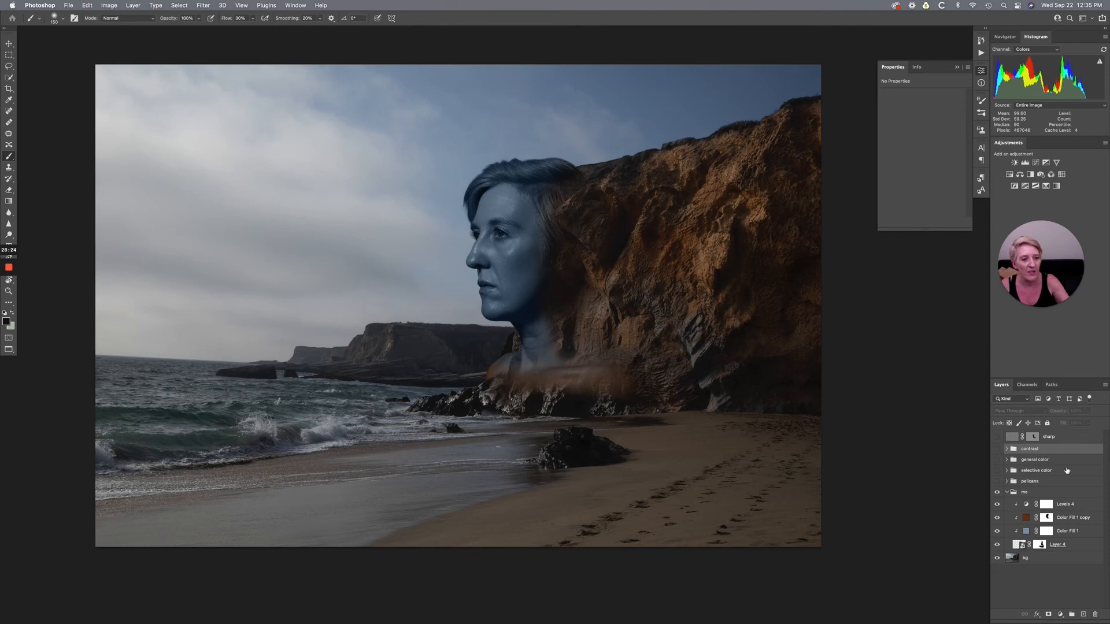
- Collapse the me group and show the pelicans group to inspect the birds around the head up close
left_click(1007, 492)
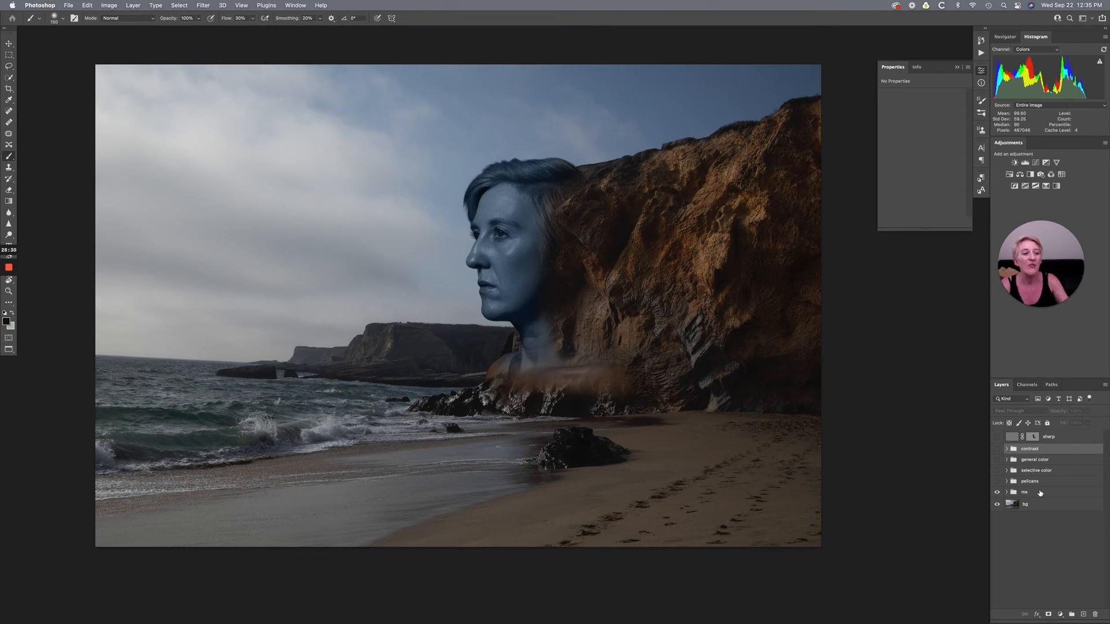
left_click(958, 68)
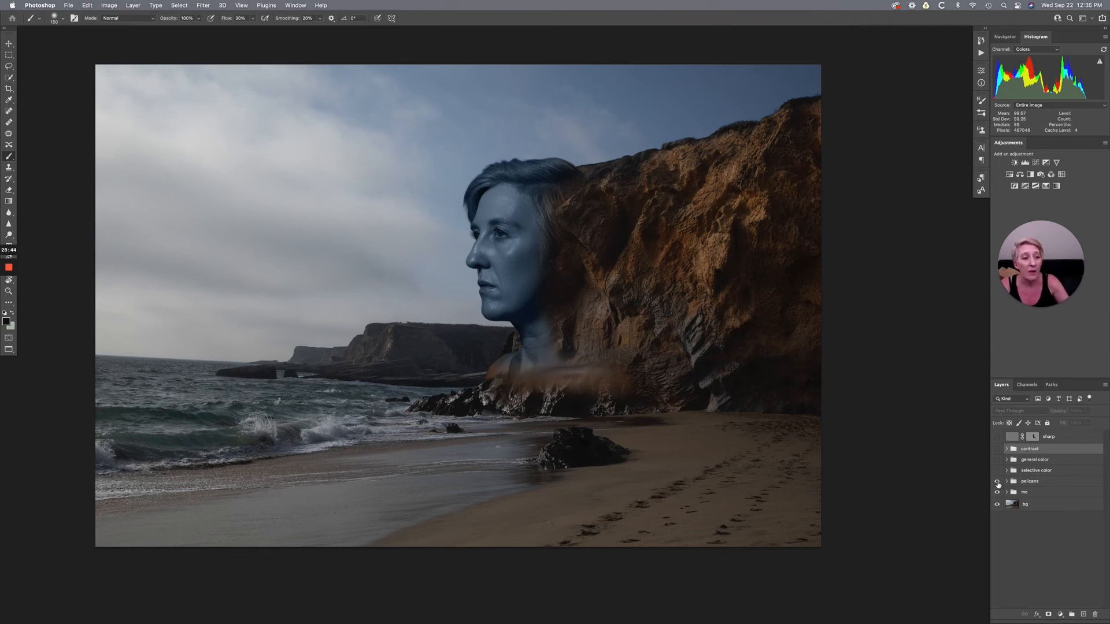
left_click(997, 482)
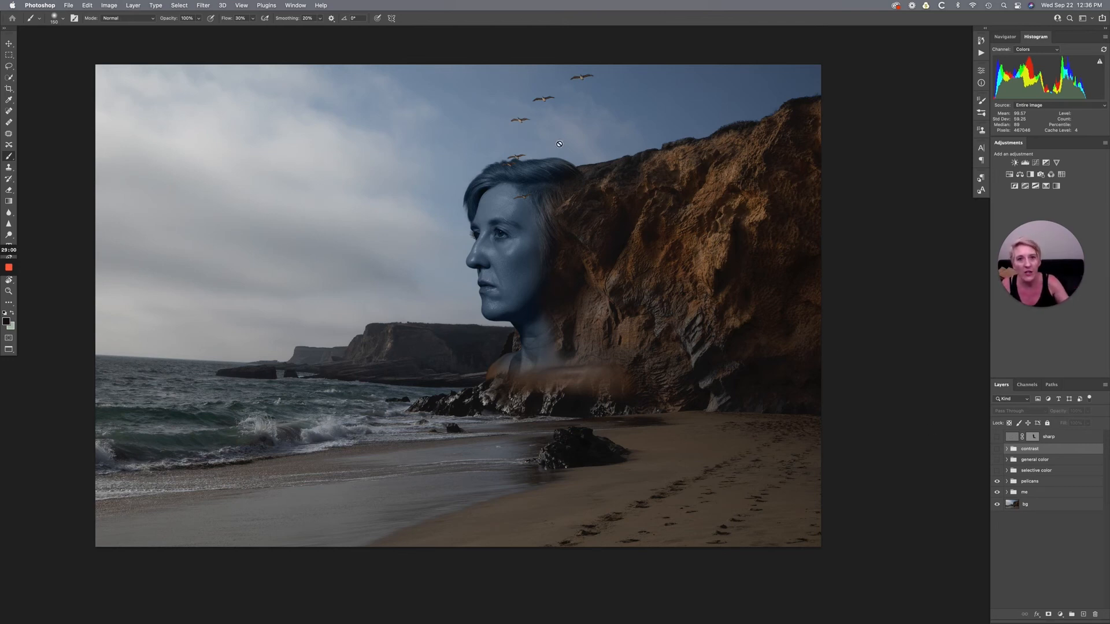
key("super+plus")
key("super+plus")
scroll(619, 171, "up", 5)
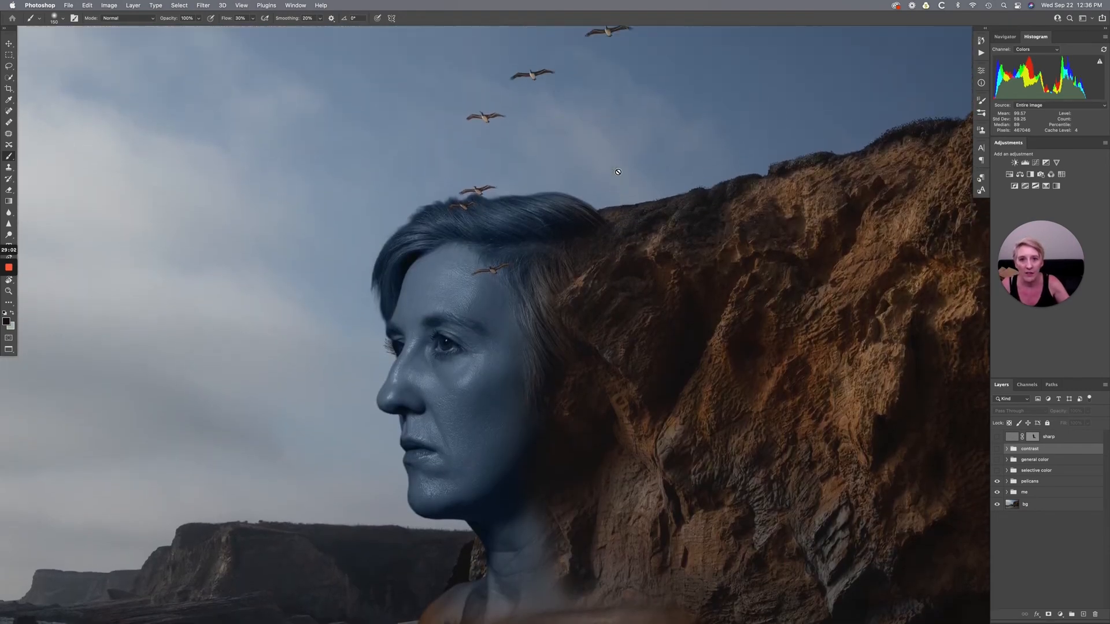
scroll(618, 172, "up", 3)
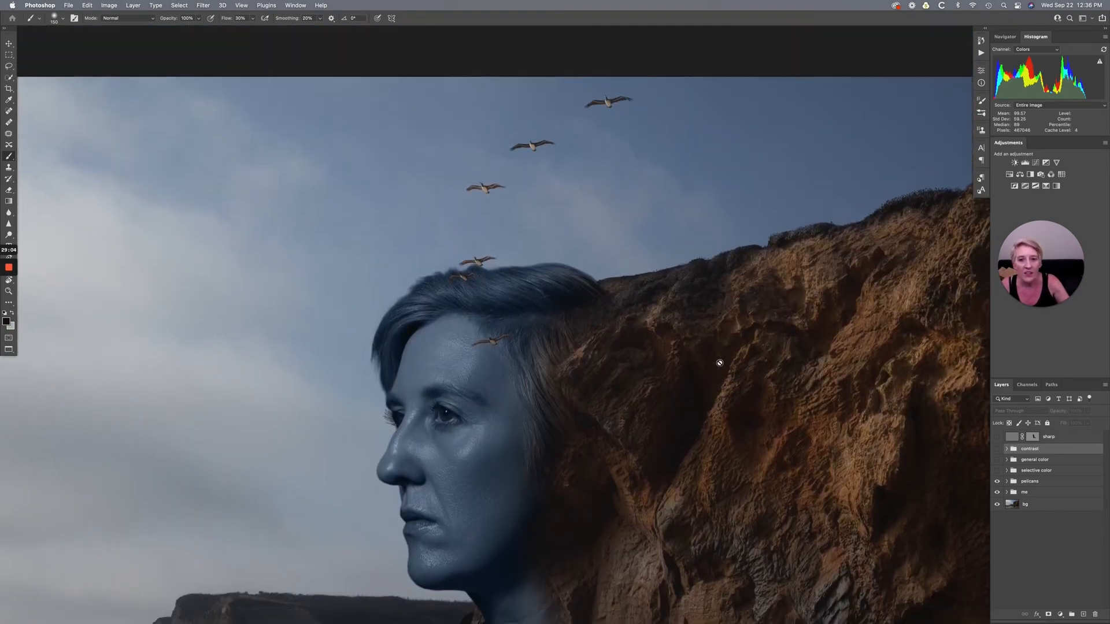
- Examine the whole composite with the pelicans shown, and inspect the birds above the head and over the face again
scroll(720, 362, "down", 4)
key("super+0")
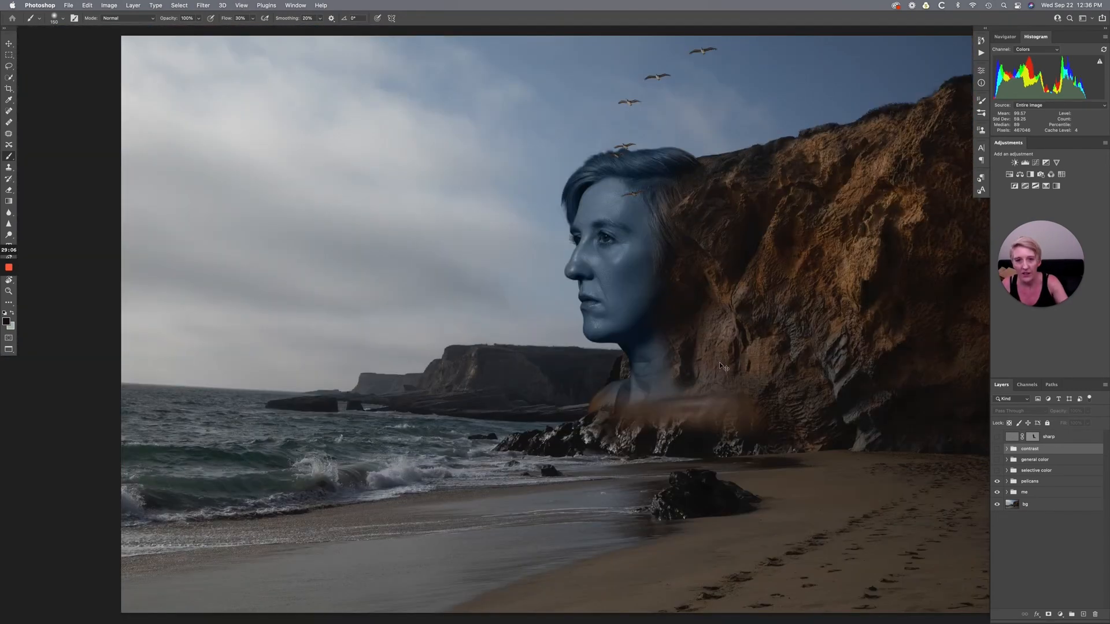
key("super+minus")
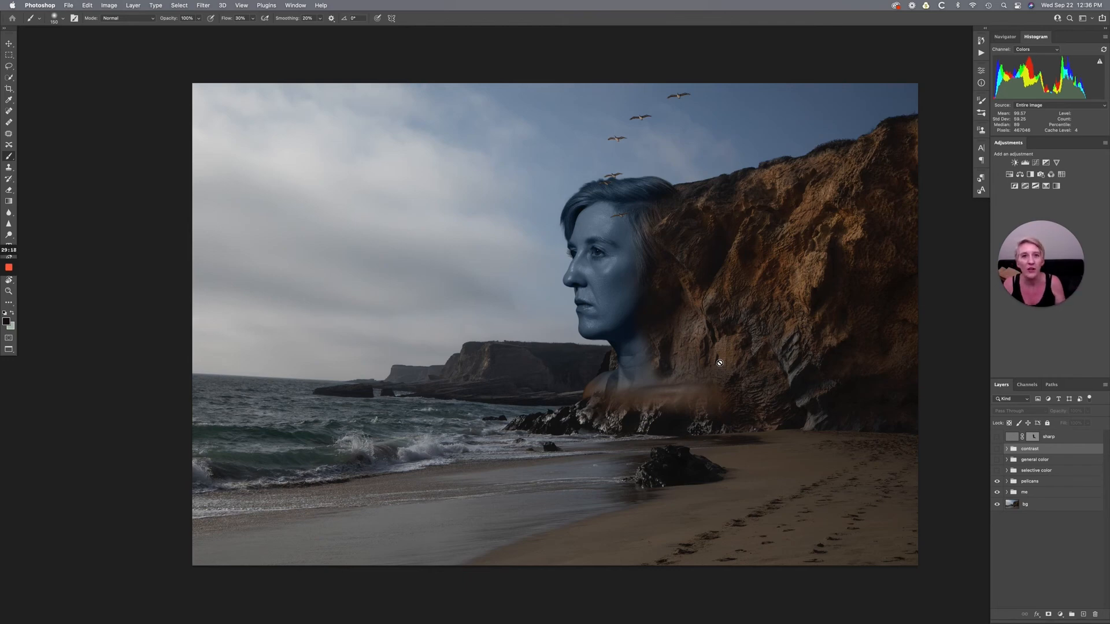
key("super+plus")
key("super+plus")
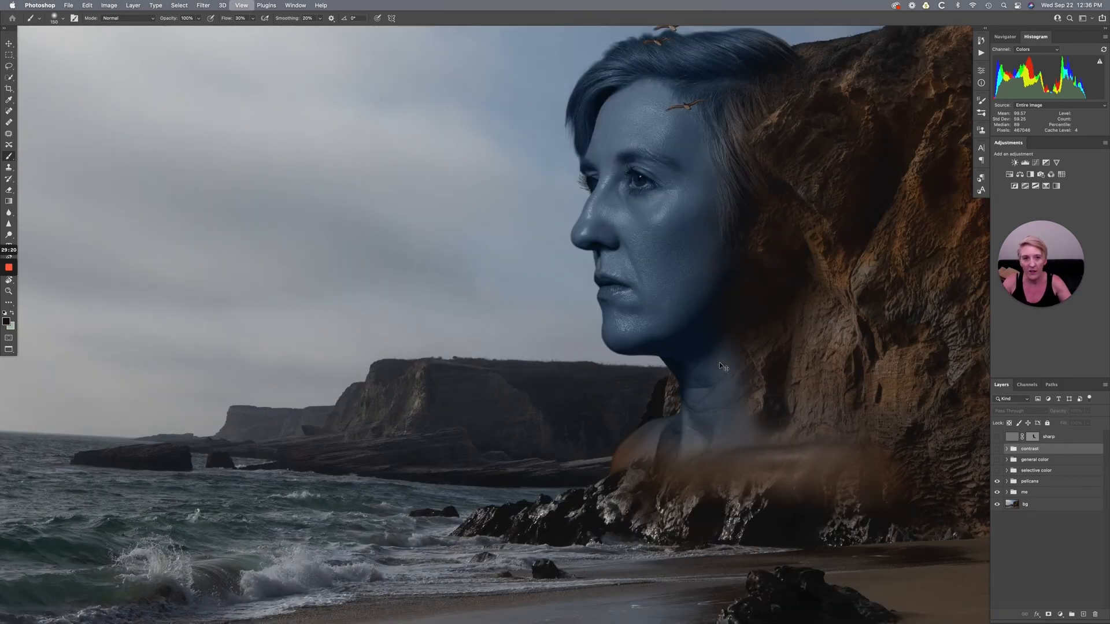
scroll(720, 363, "up", 5)
scroll(720, 363, "right", 3)
scroll(720, 363, "up", 2)
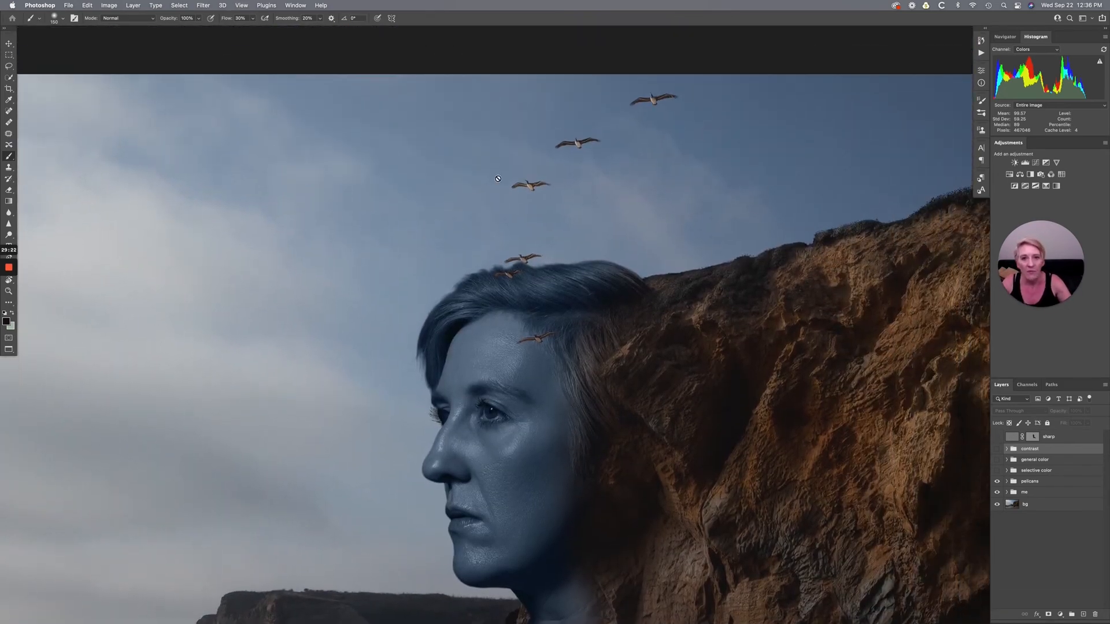
- Expand the pelicans group, compare the birds with the Levels 2 adjustment hidden and shown, and collapse the group
left_click(1007, 482)
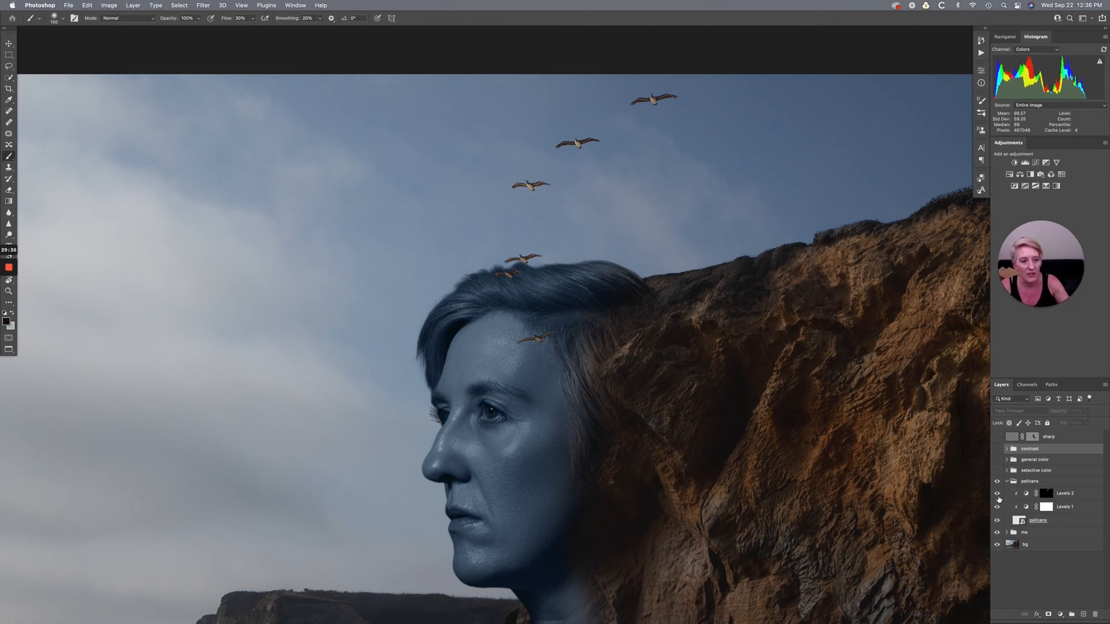
left_click(997, 495)
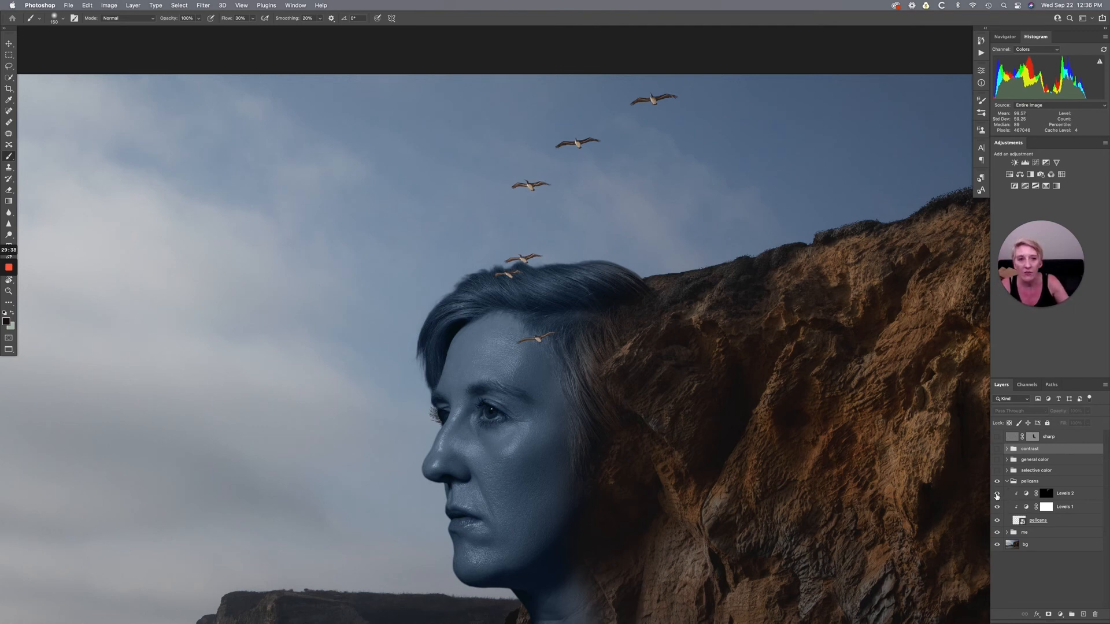
left_click(996, 495)
left_click(997, 495)
left_click(997, 495)
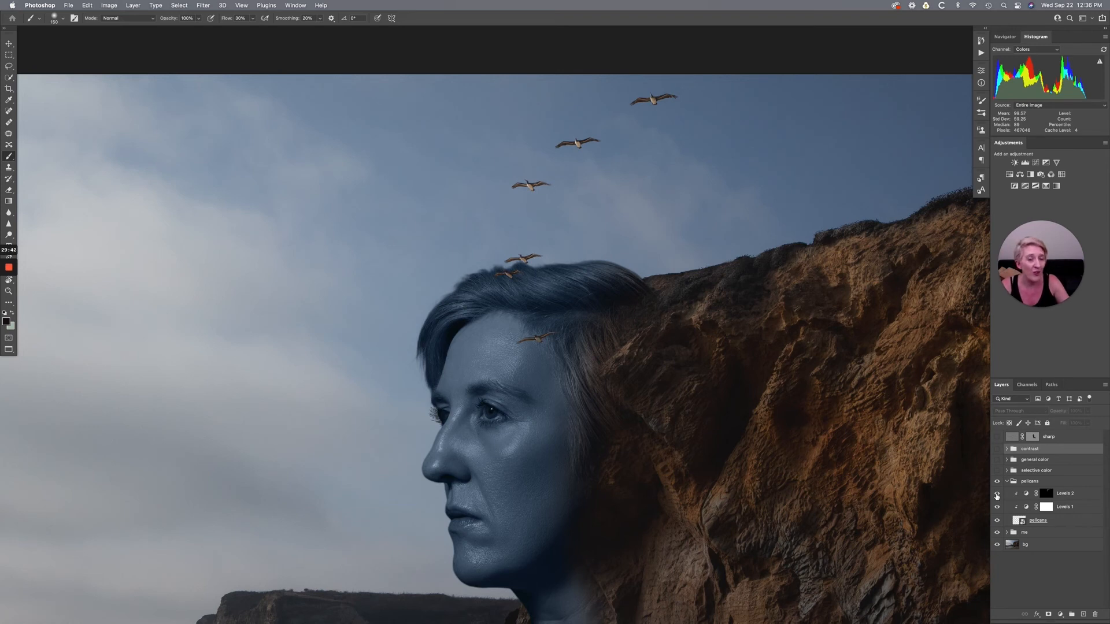
left_click(997, 495)
left_click(997, 495)
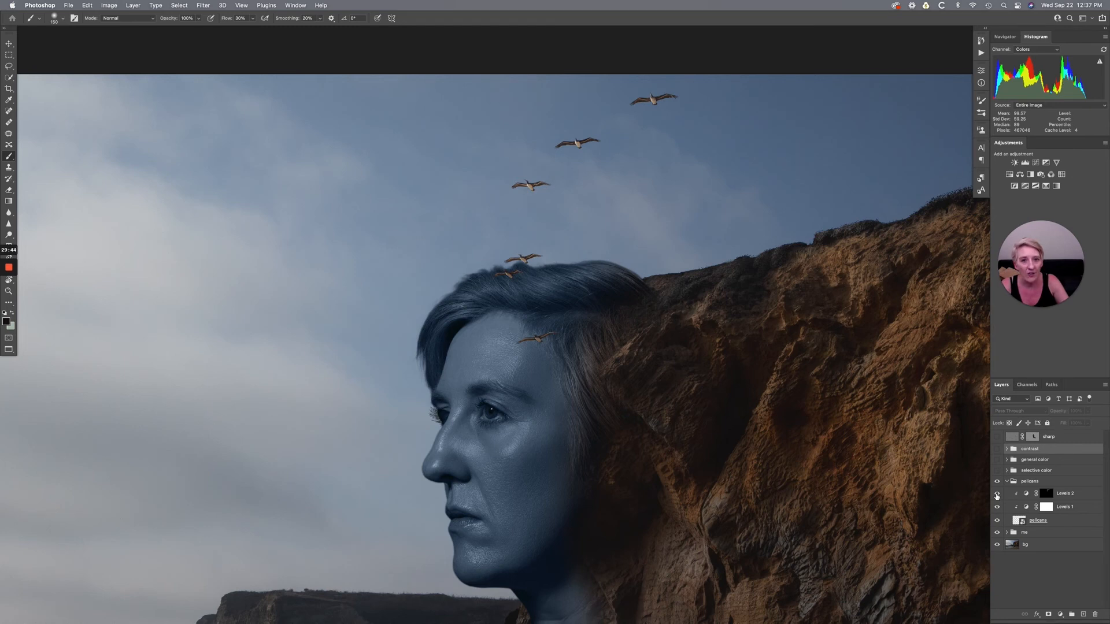
left_click(997, 495)
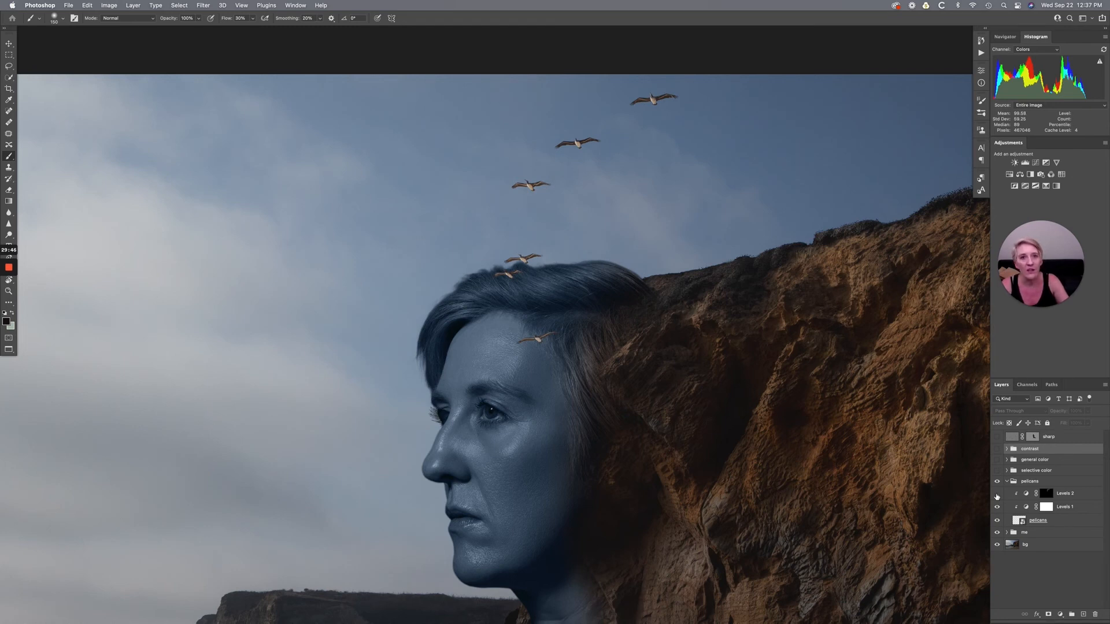
left_click(997, 495)
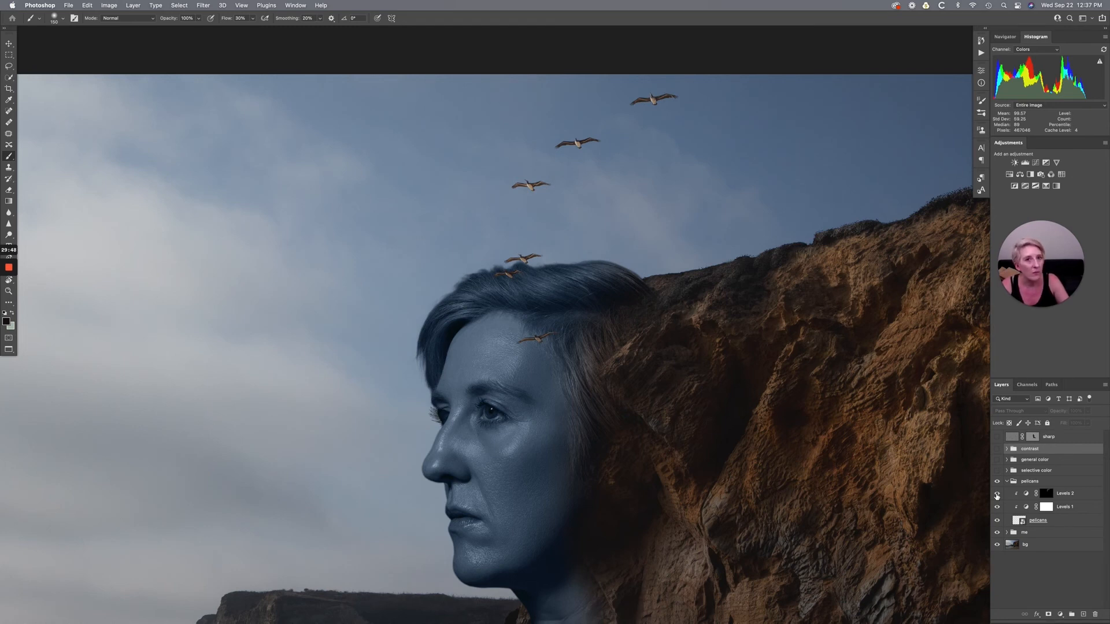
left_click(1006, 483)
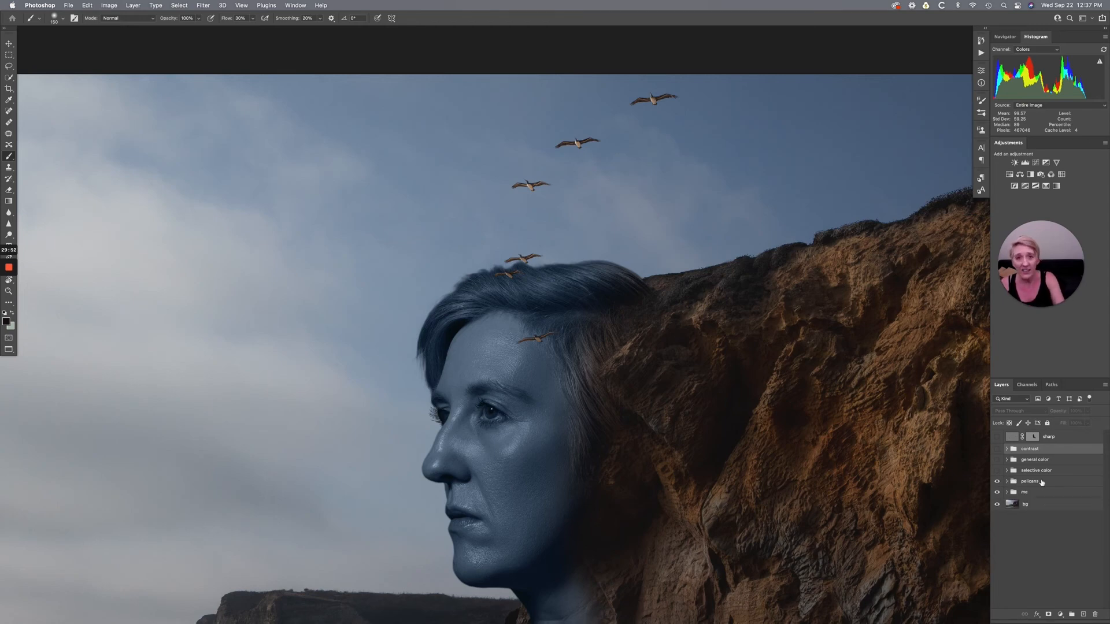
- Show the selective color group, expand it to its brown, orange and green subgroups, and compare the full image with and without it
key("super+0")
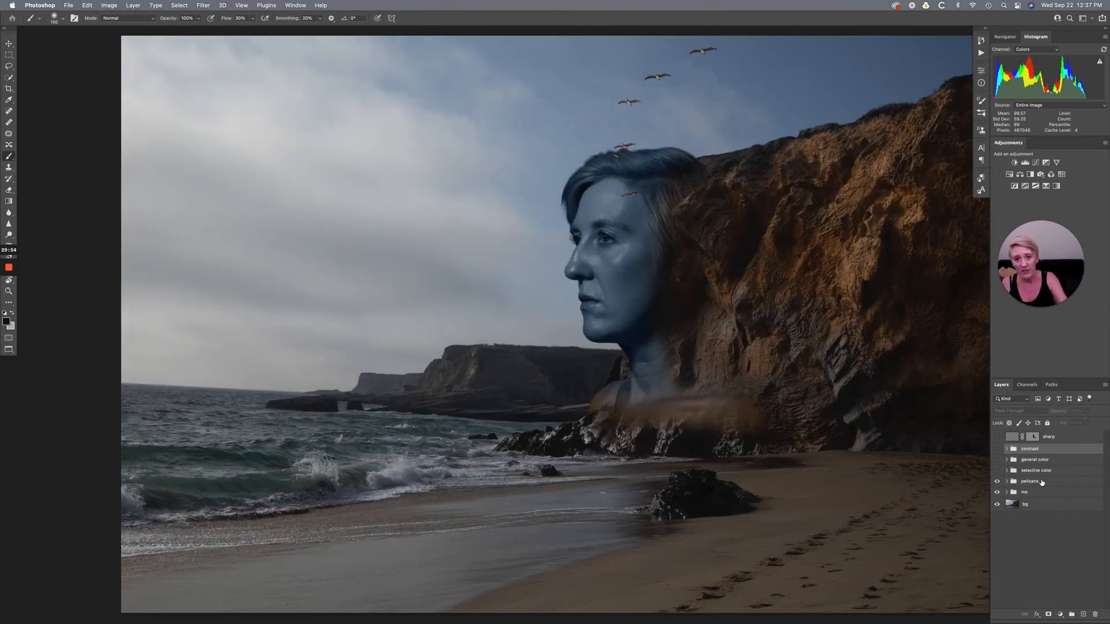
scroll(912, 449, "right", 3)
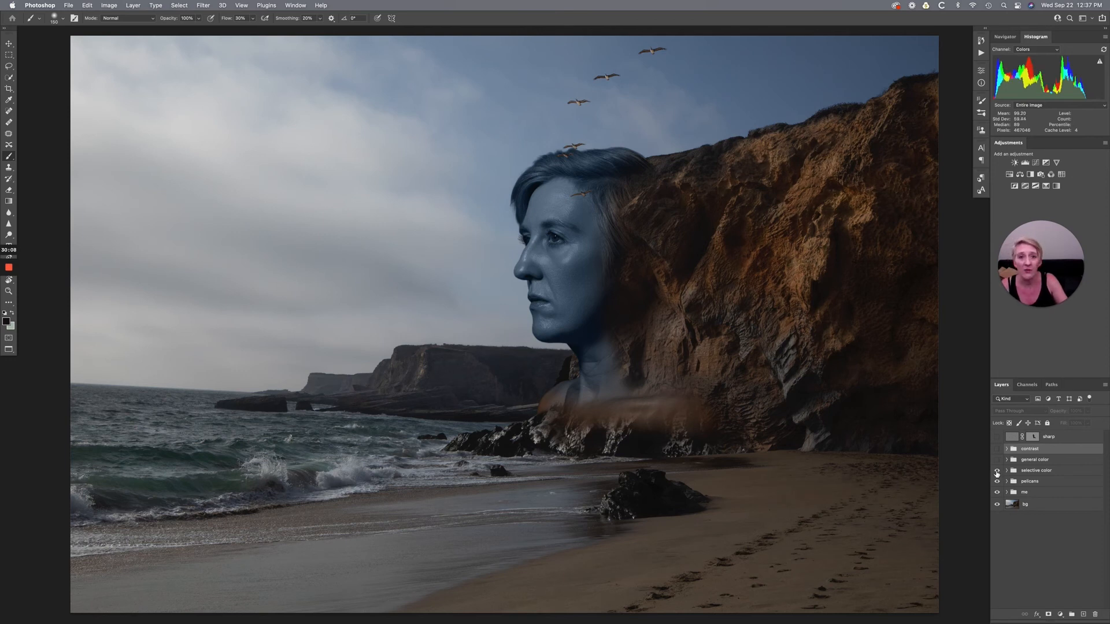
left_click(1007, 471)
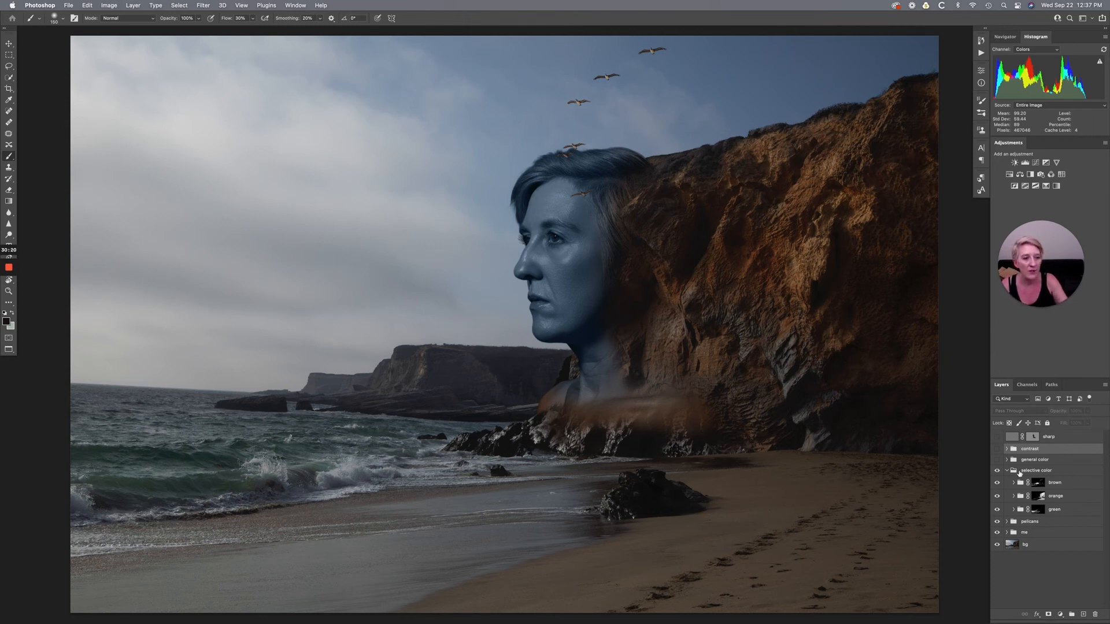
left_click(997, 471)
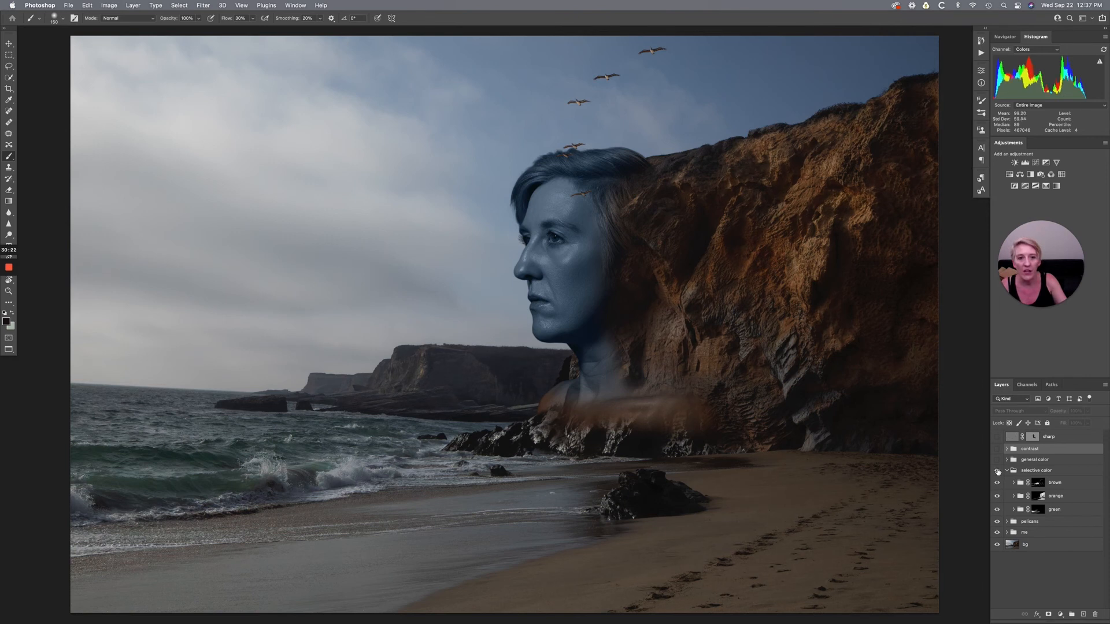
left_click(997, 471)
left_click(998, 470)
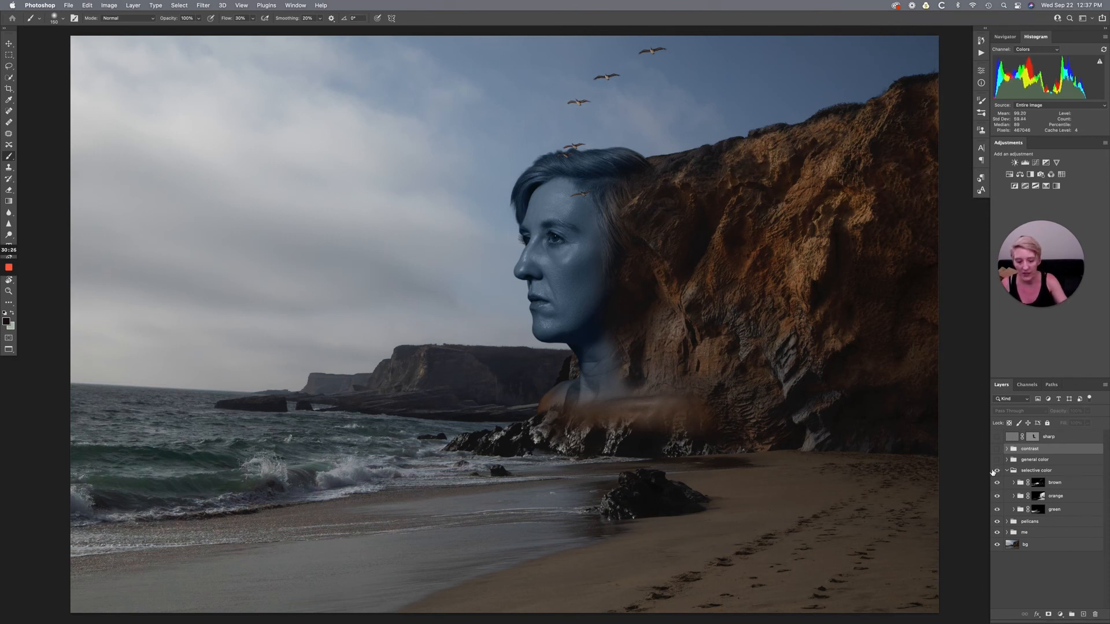
- Compare the cliff and rocks up close with the selective color group hidden and shown, leaving it visible
key("super+plus")
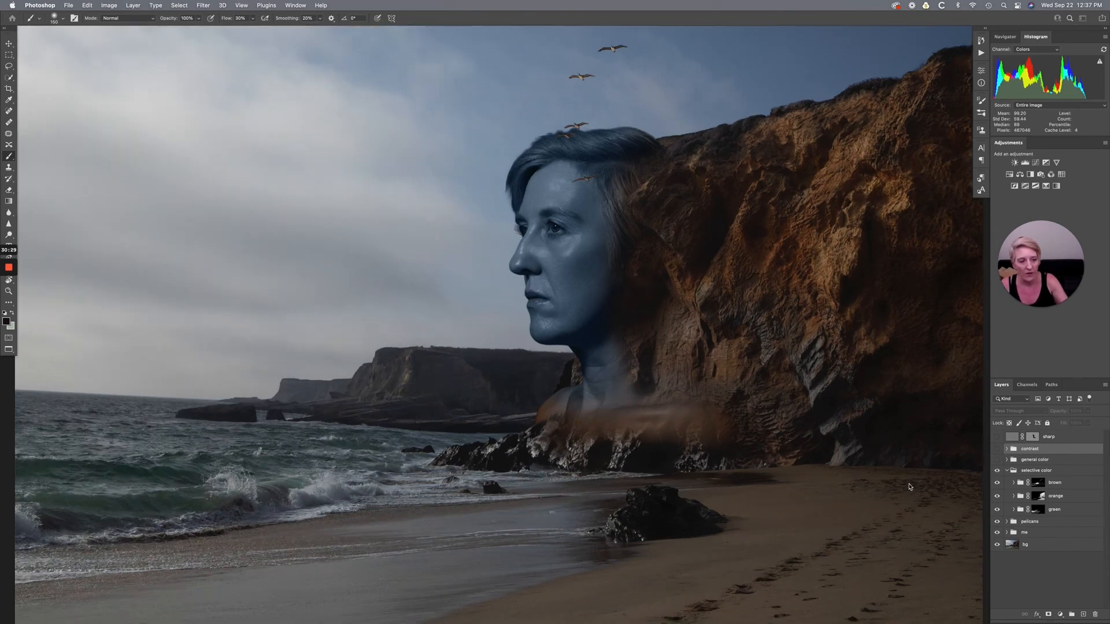
left_click(907, 486)
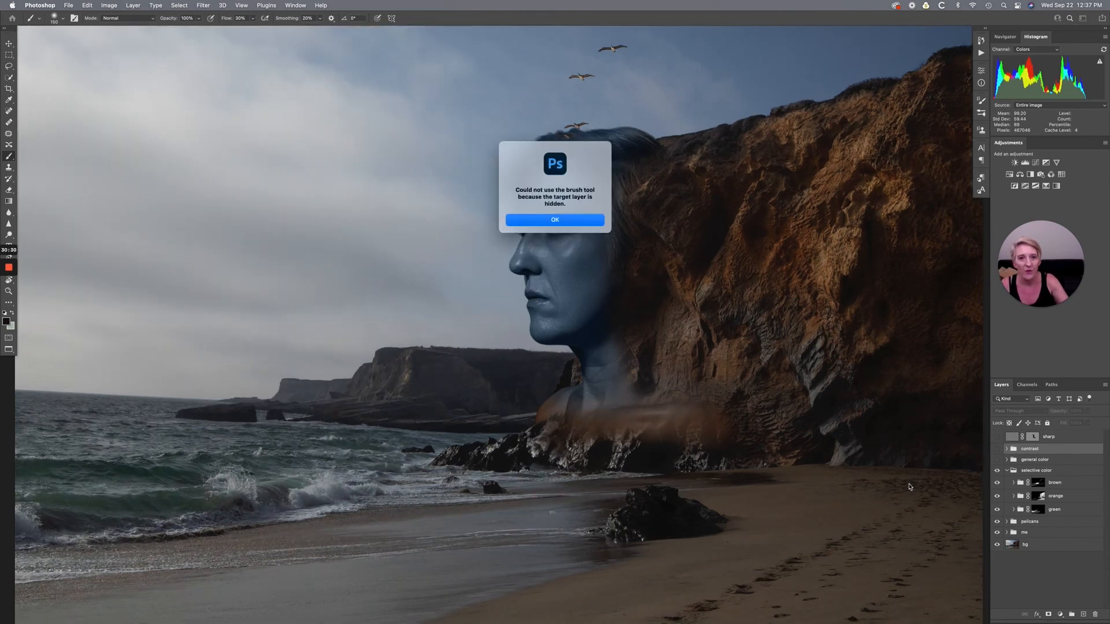
left_click(572, 221)
scroll(668, 263, "right", 5)
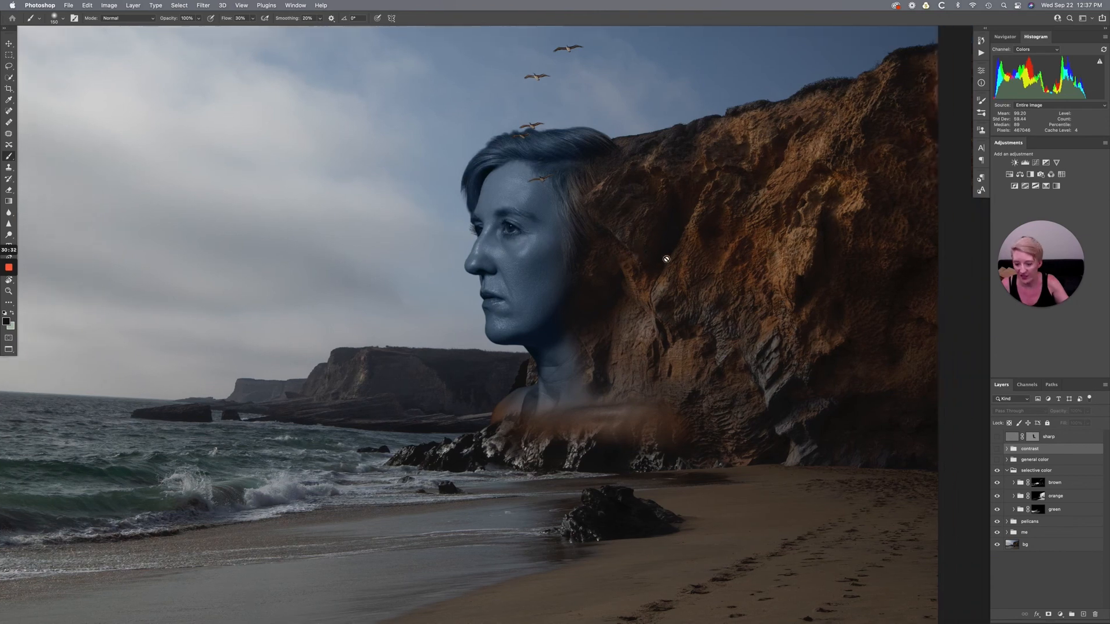
key("super+plus")
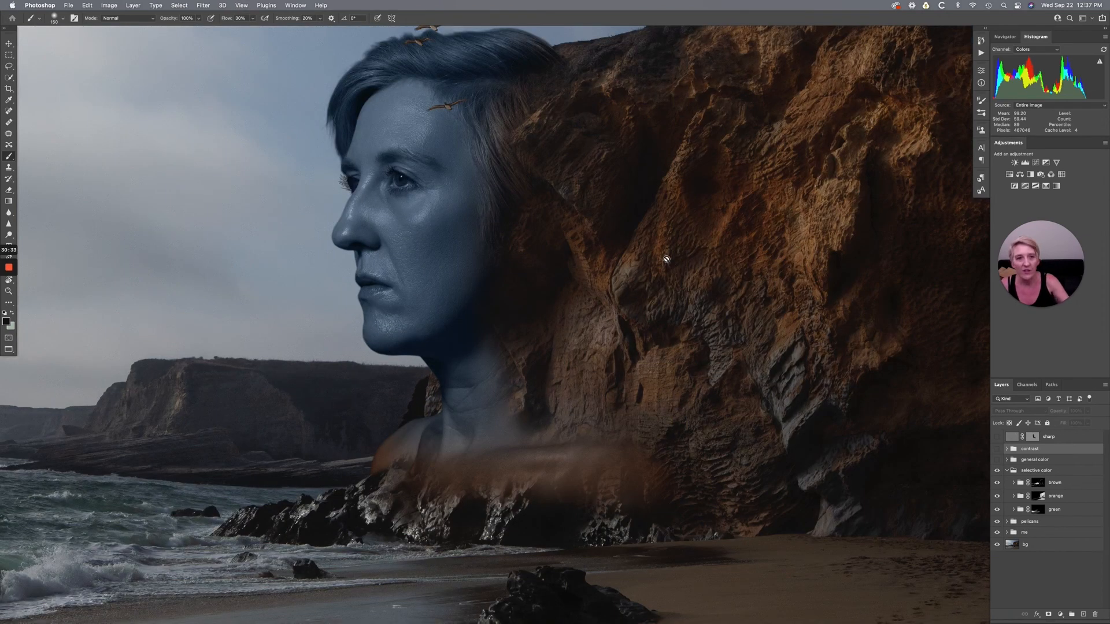
left_click(998, 471)
left_click(998, 471)
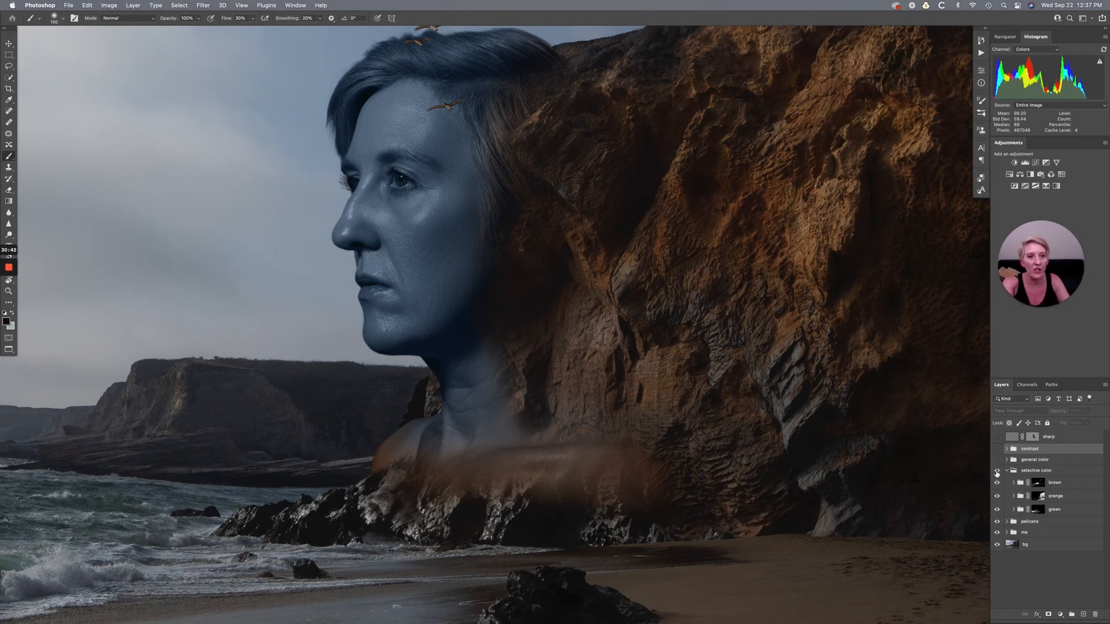
scroll(898, 429, "right", 3)
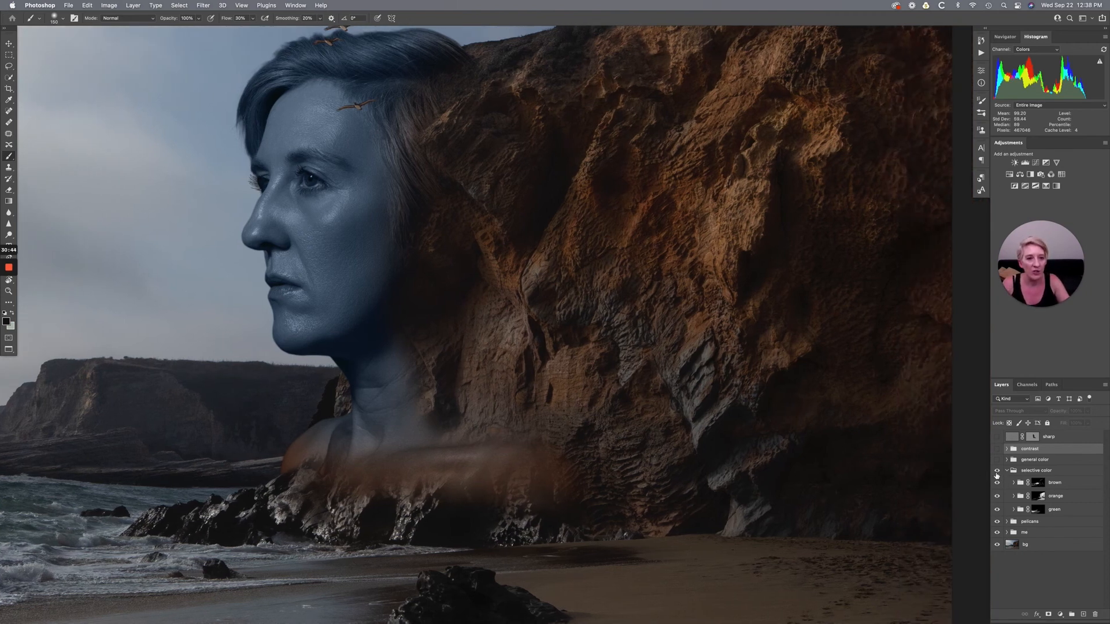
left_click(996, 472)
left_click(996, 472)
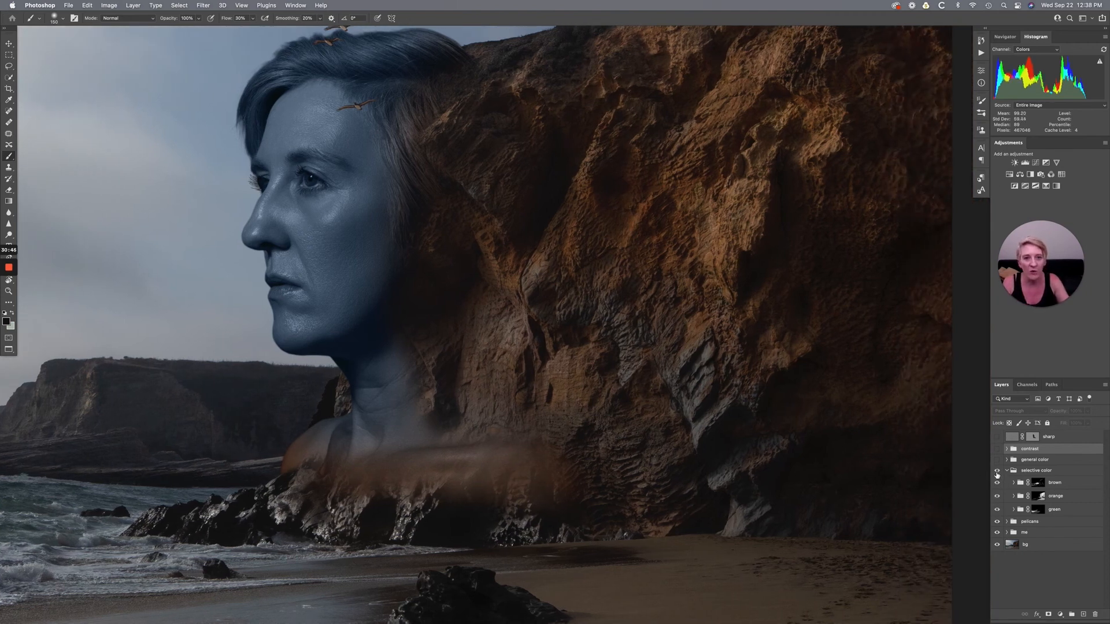
- Inspect the sea and the whole composite with the selective color group applied, and collapse the group
scroll(761, 430, "left", 15)
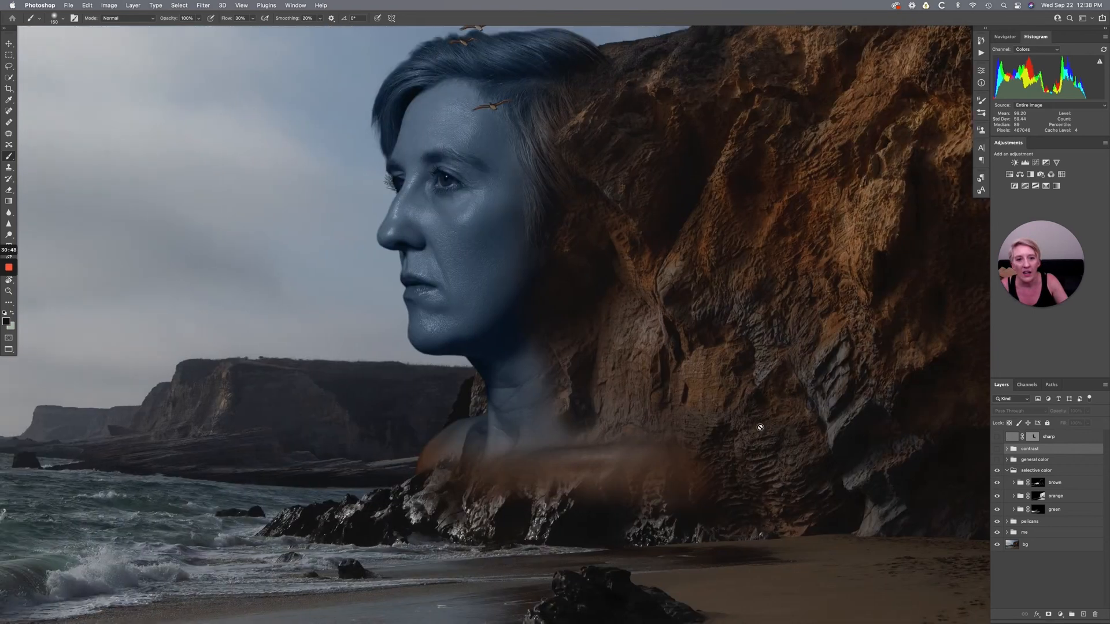
scroll(760, 427, "down", 5)
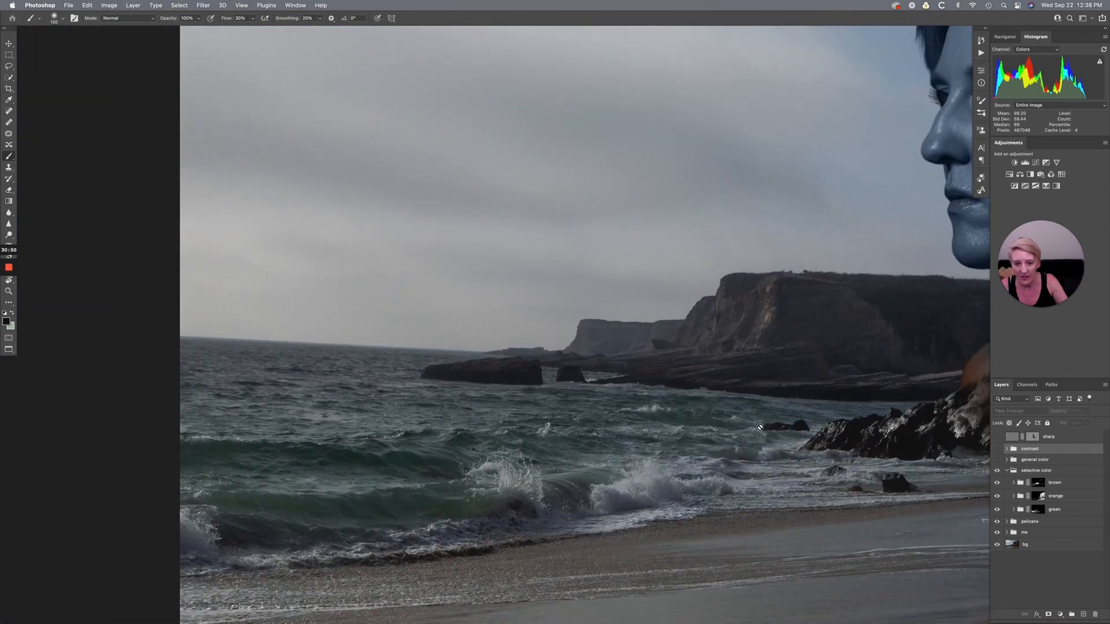
key("super+0")
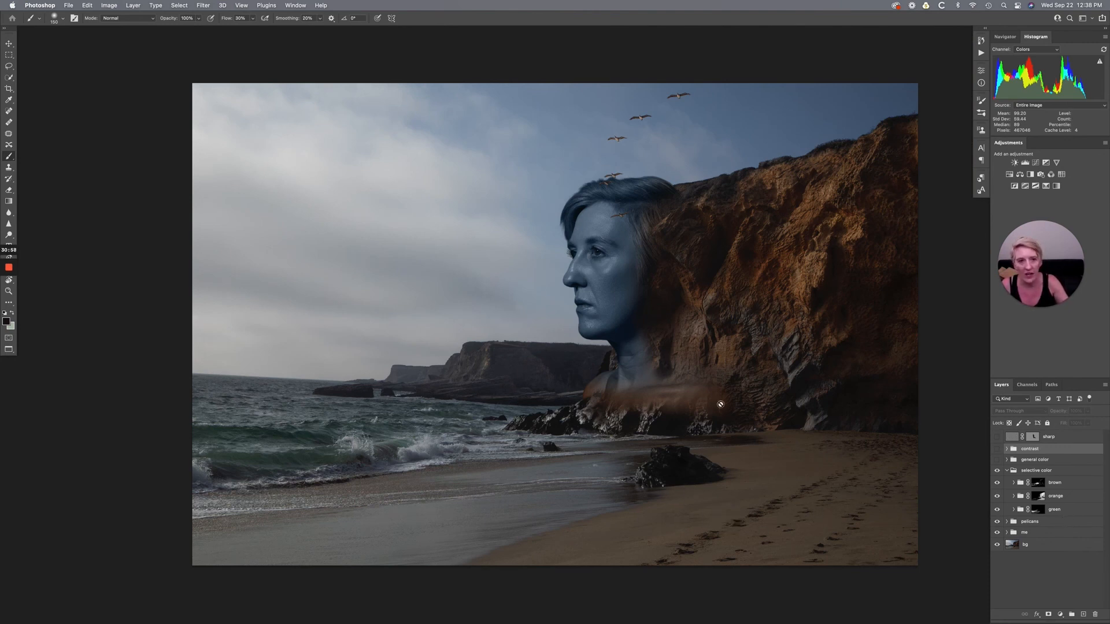
left_click(1006, 471)
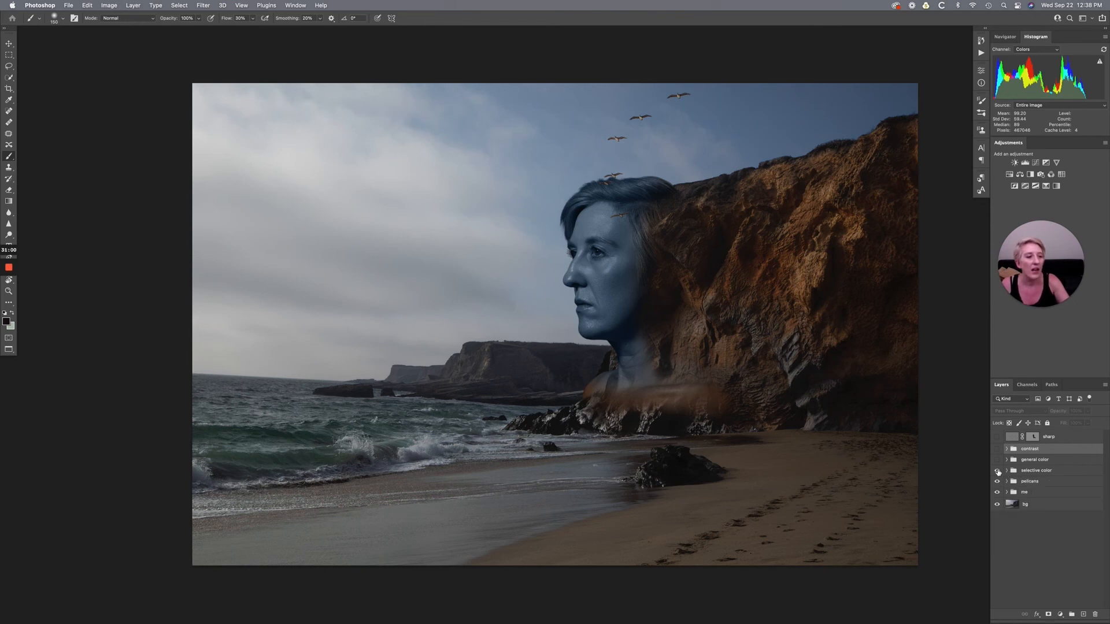
- Show the general color group, expand it to view its two Curves layers, compare the image with and without it, and collapse it
left_click(997, 460)
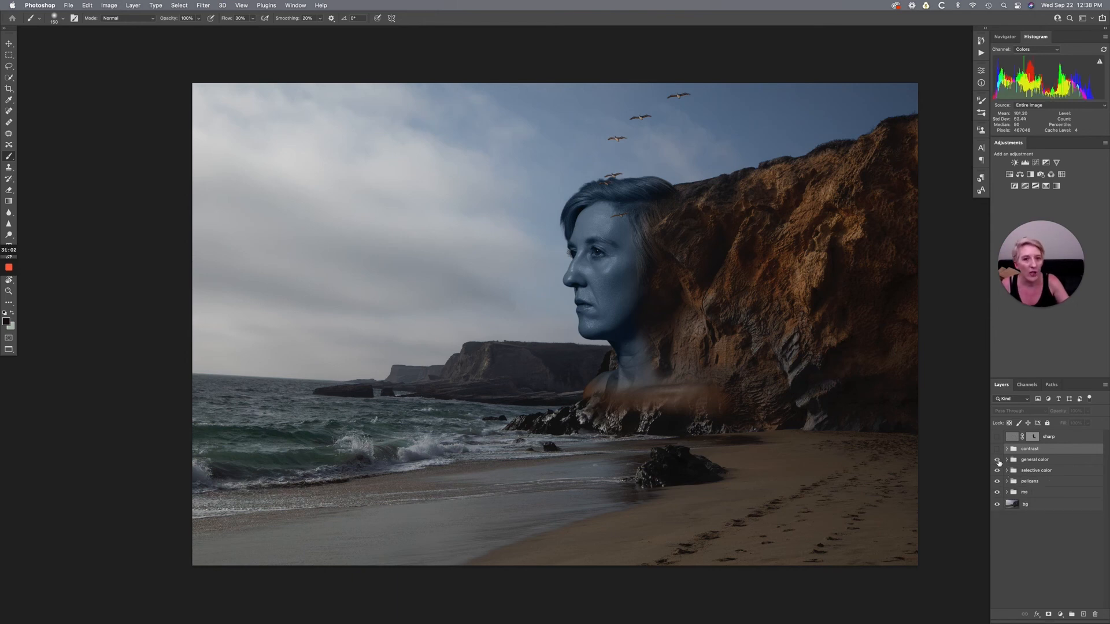
left_click(1007, 460)
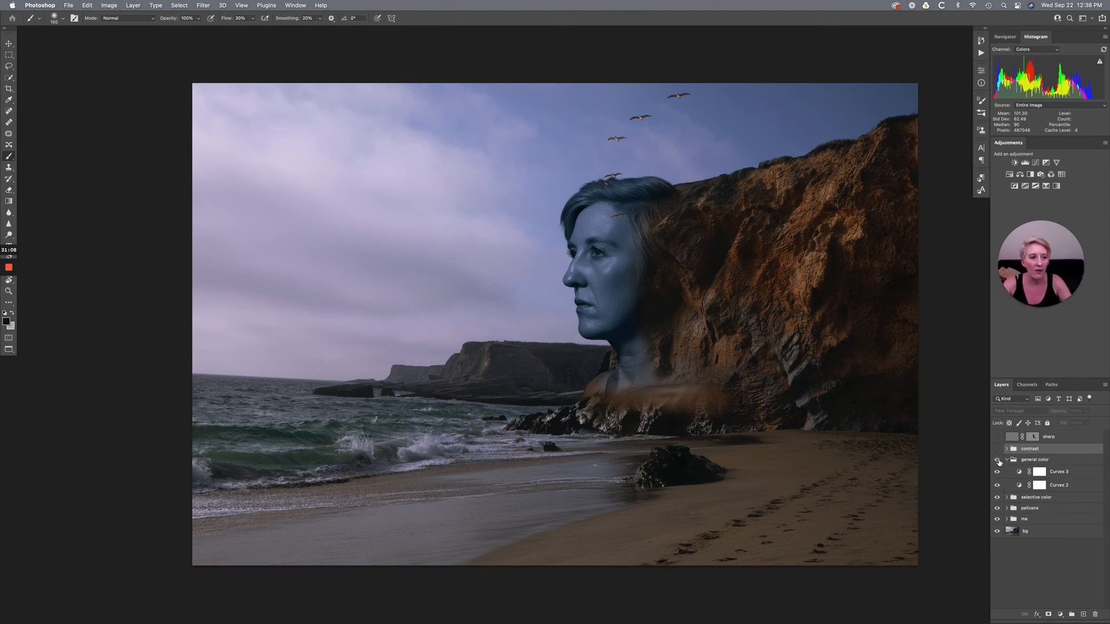
left_click(998, 461)
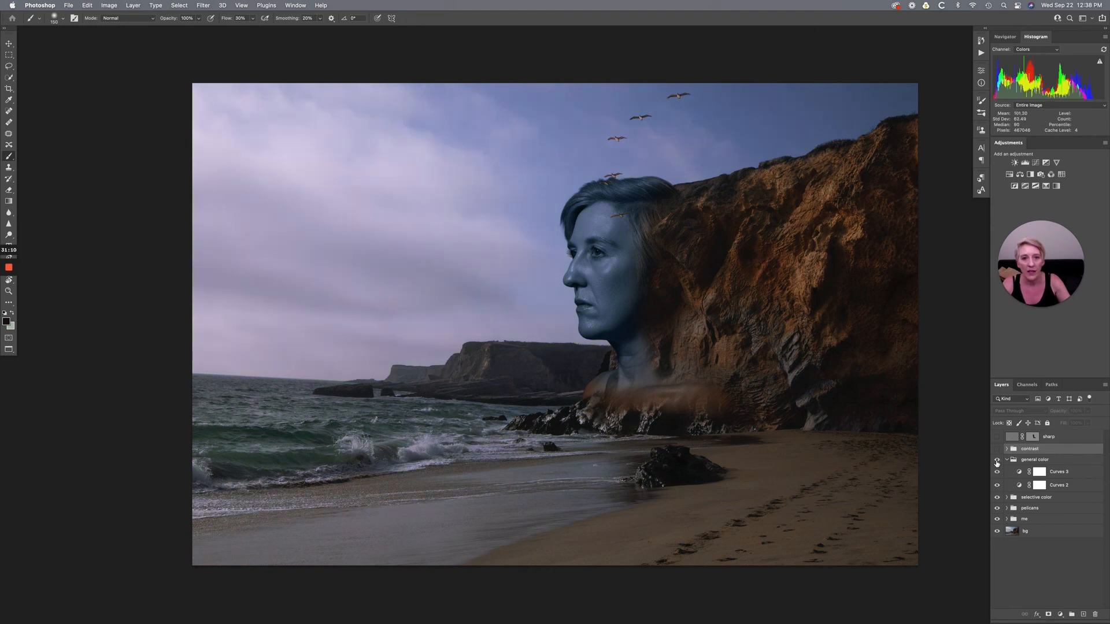
left_click(996, 461)
left_click(997, 461)
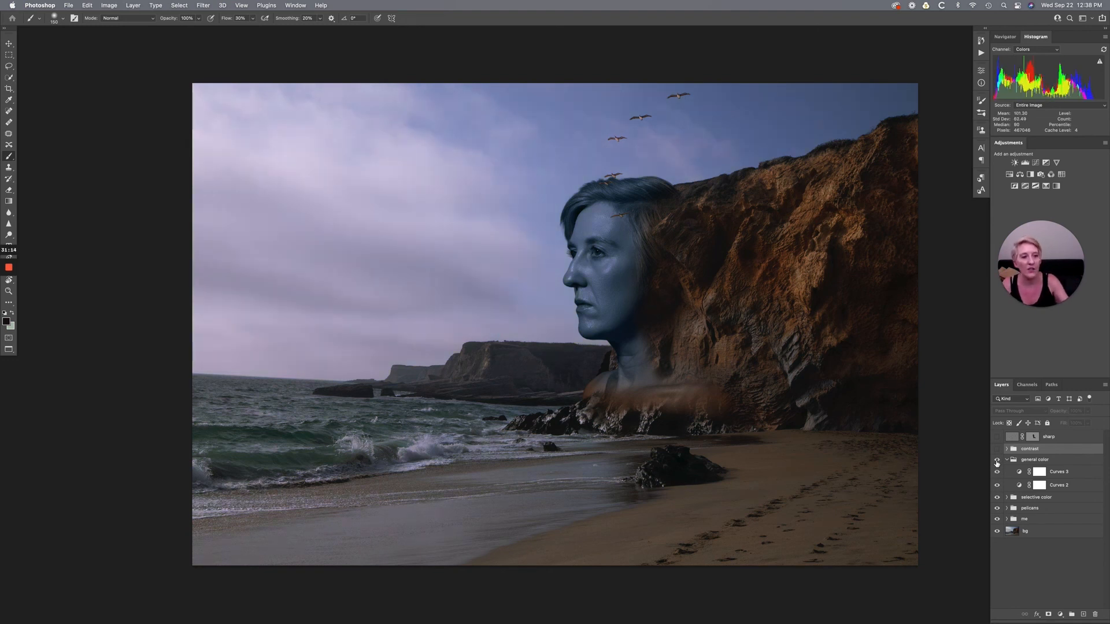
left_click(1007, 460)
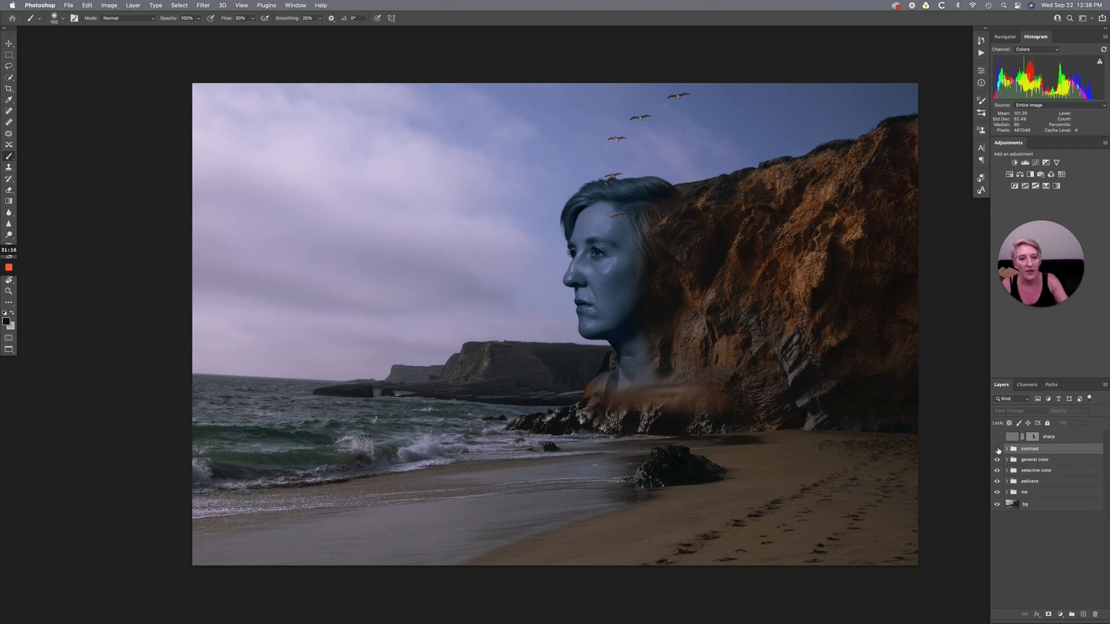
- Show the contrast group and expand it to view its masked Curves layers, leaving the group visible and collapsed
left_click(998, 449)
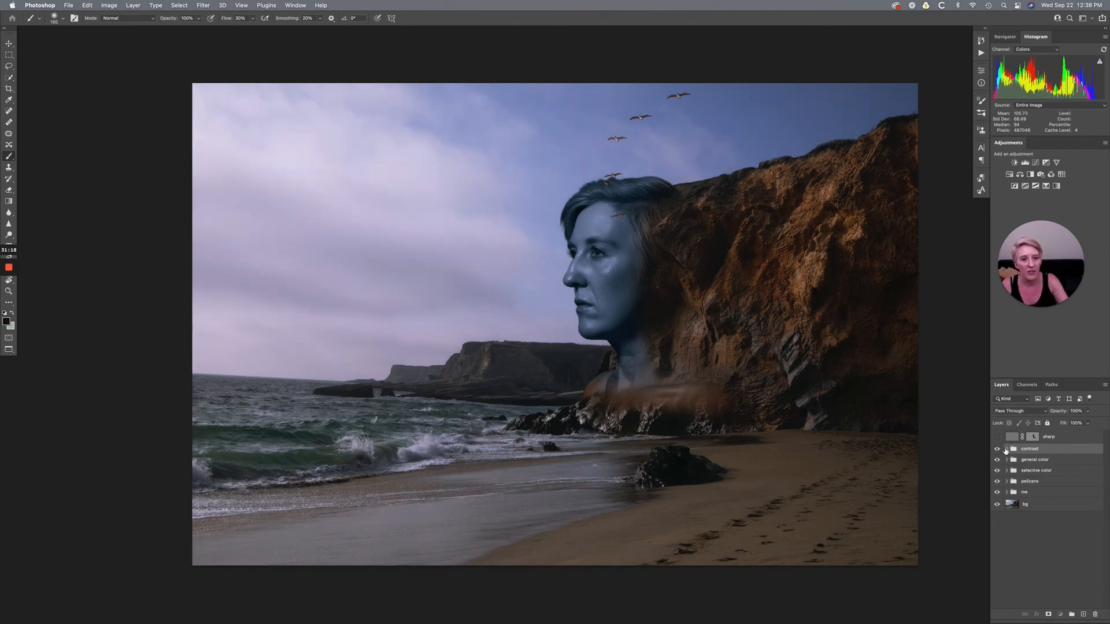
left_click(1006, 449)
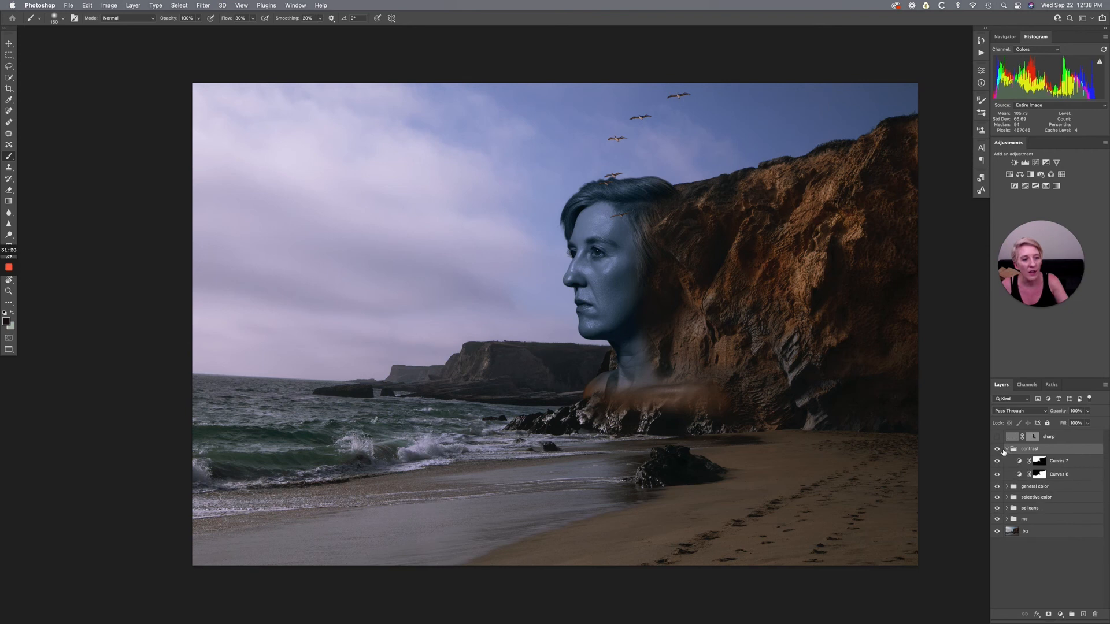
left_click(1007, 450)
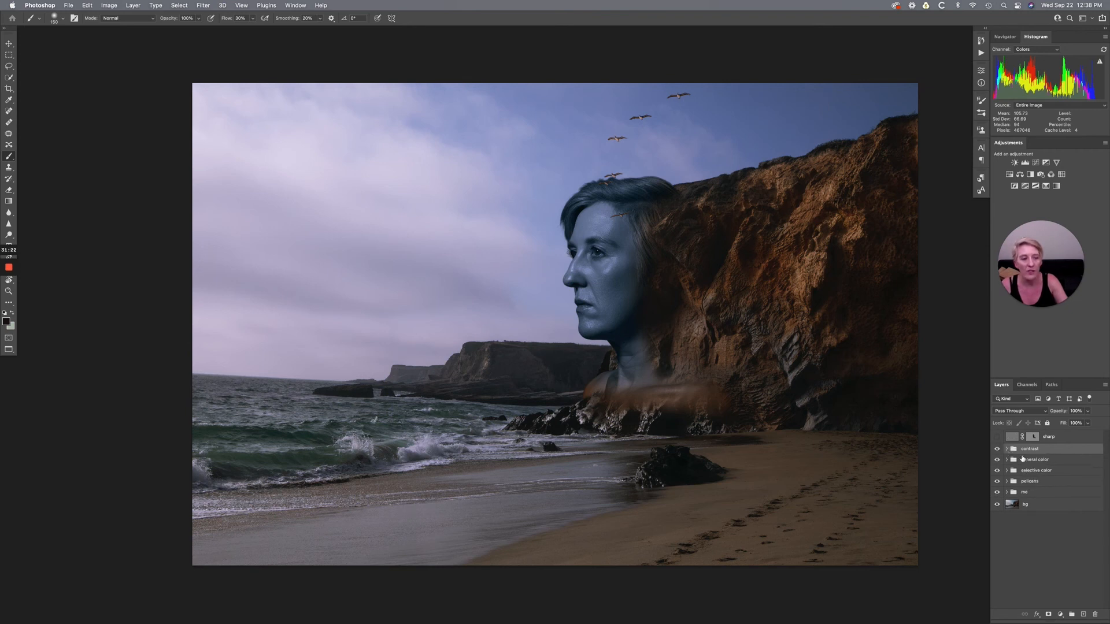
- Compare the composite with the sharp layer shown and hidden, leaving the layer hidden
left_click(998, 437)
scroll(833, 399, "right", 5)
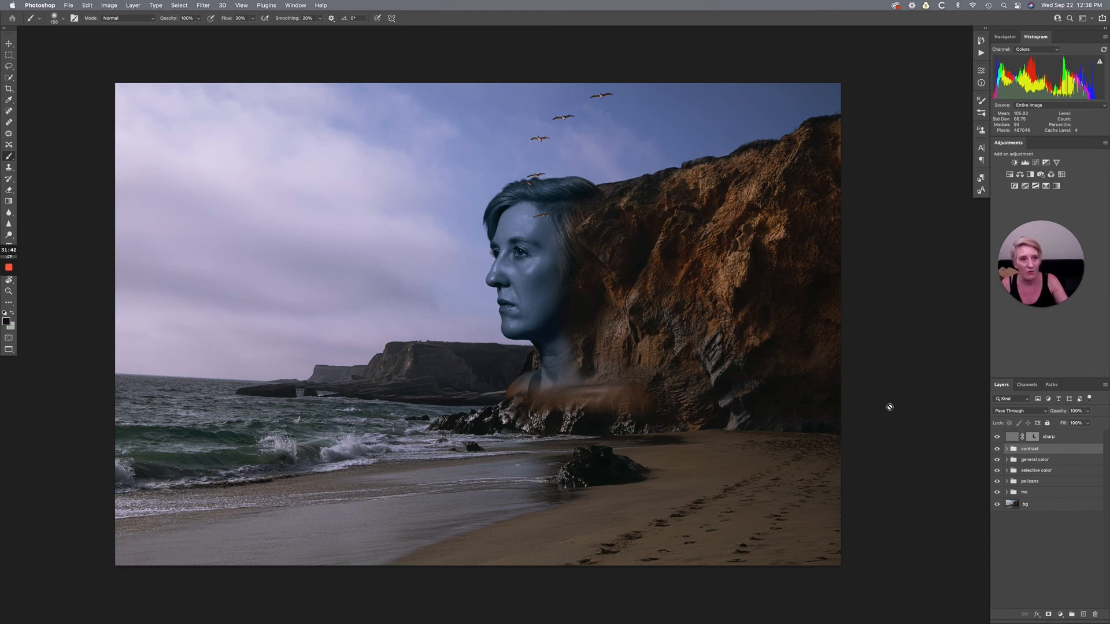
left_click(998, 438)
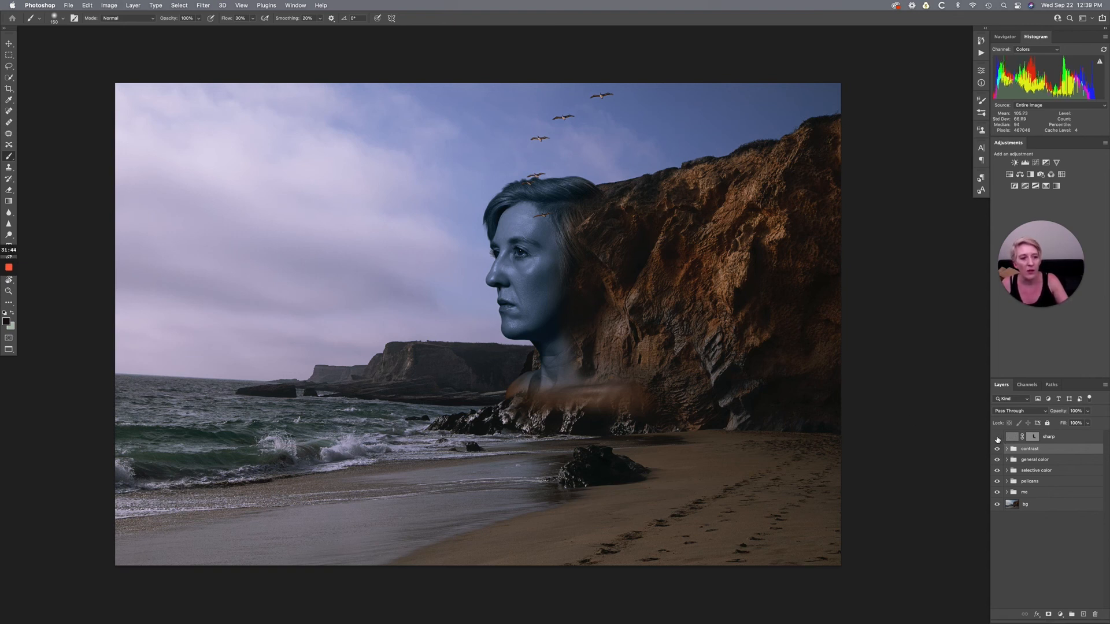
left_click(998, 438)
left_click(998, 437)
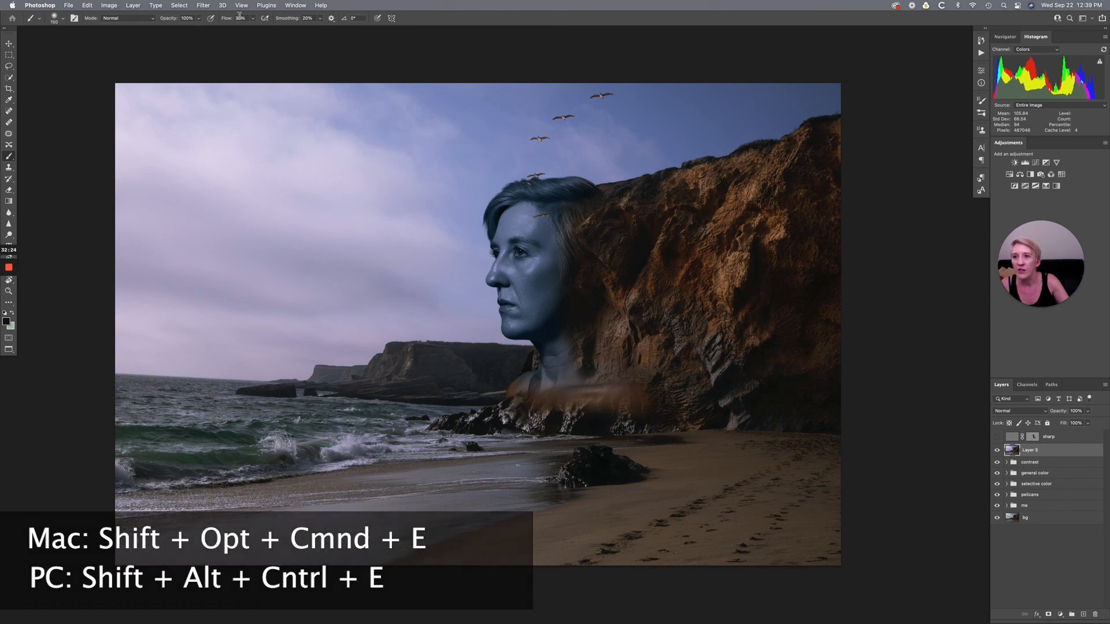
- Apply High Pass with a 10-pixel radius to a merged copy above the contrast group and set its blend mode to Soft Light
left_click(203, 6)
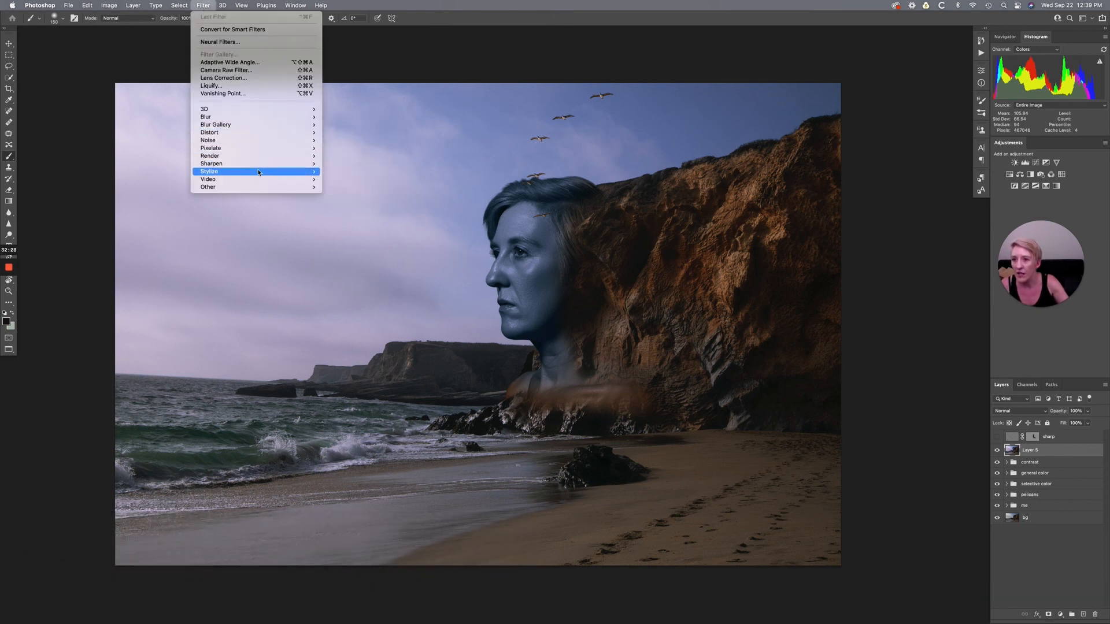
mouse_move(259, 172)
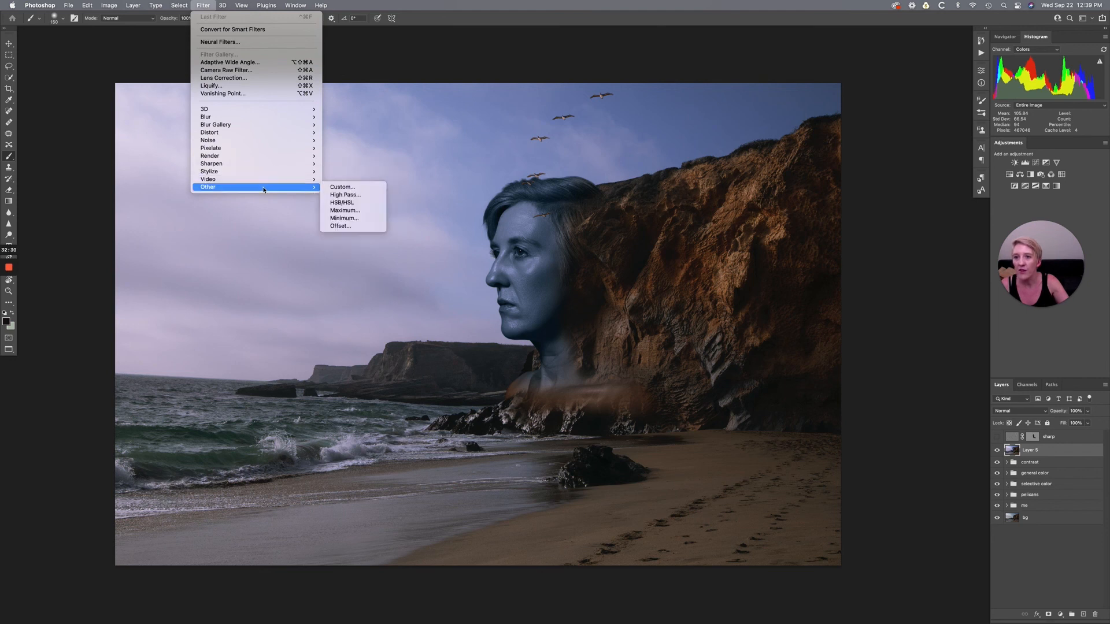
left_click(347, 197)
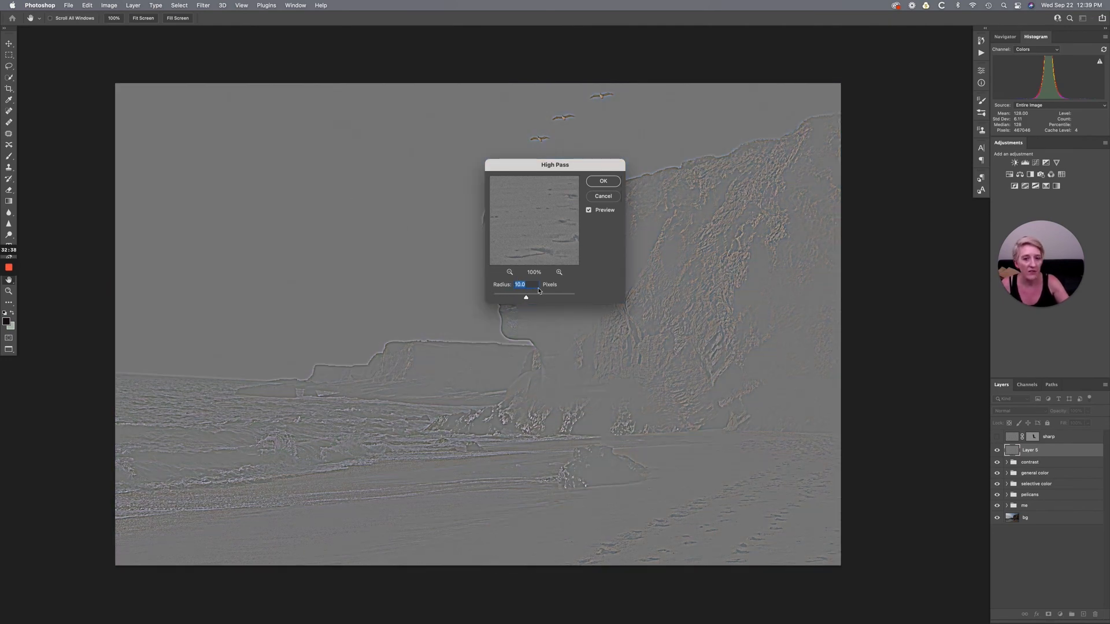
left_click(603, 182)
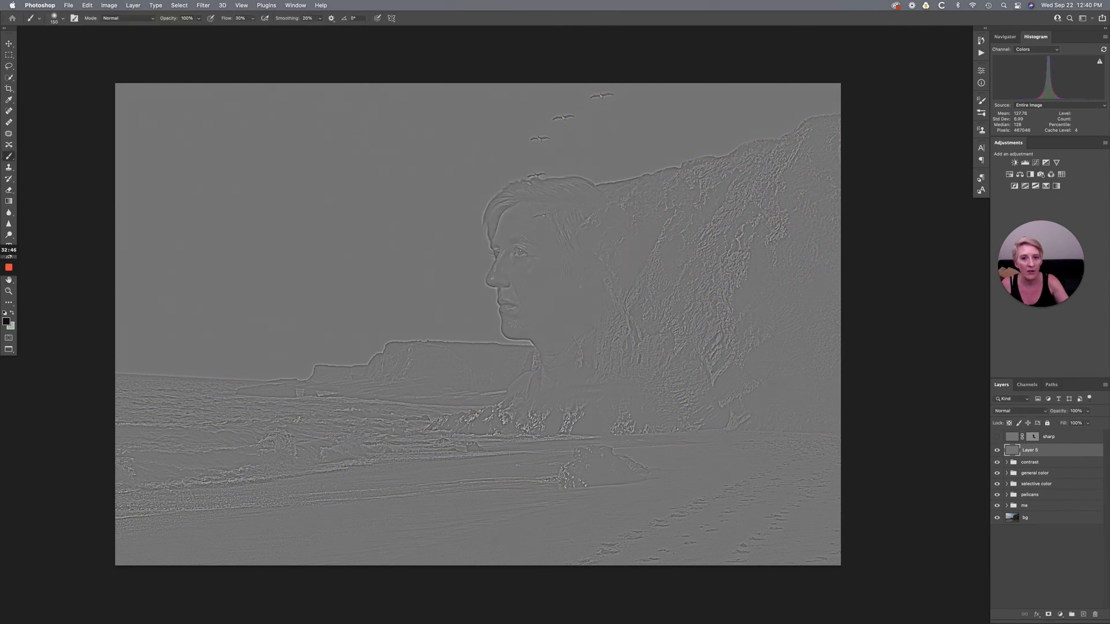
left_click(1047, 416)
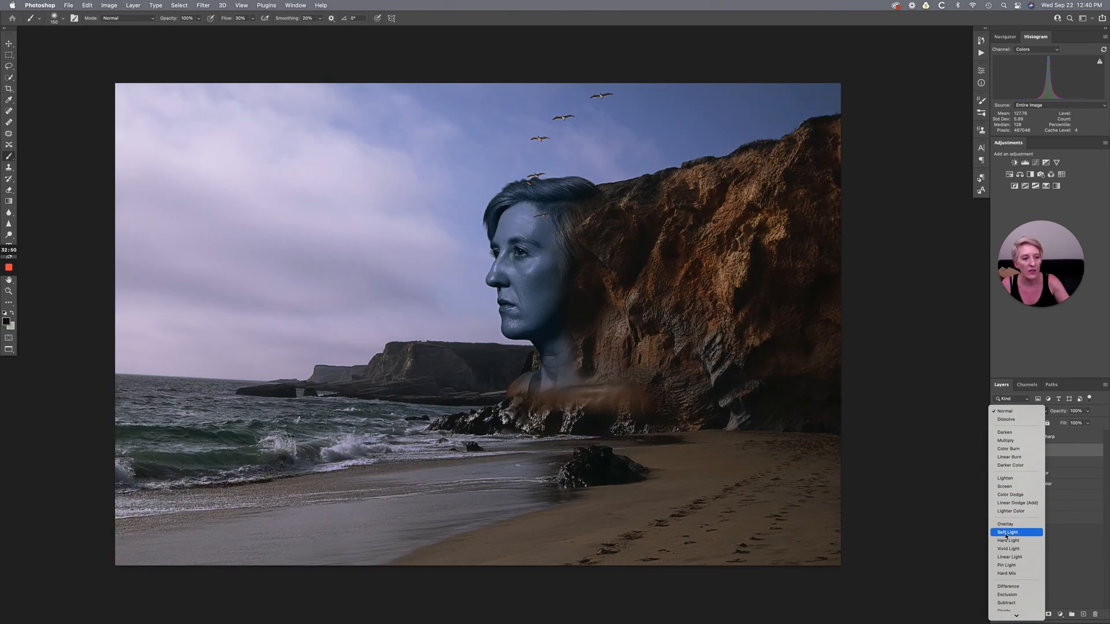
left_click(1006, 533)
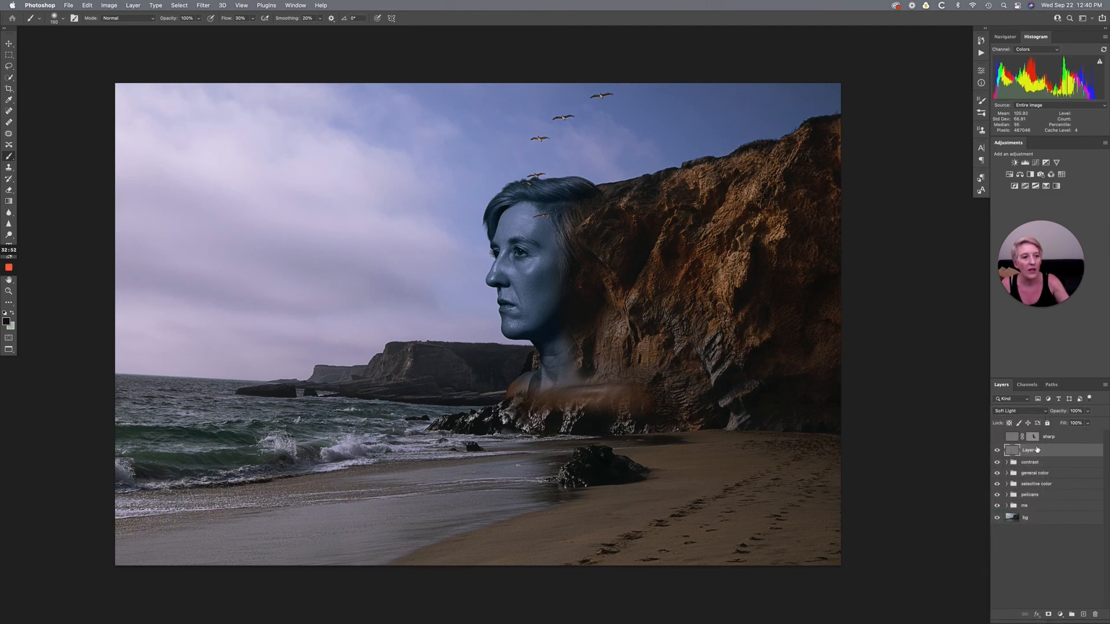
- Compare the image with and without the new High Pass layer above the contrast group, and delete that layer
left_click(998, 450)
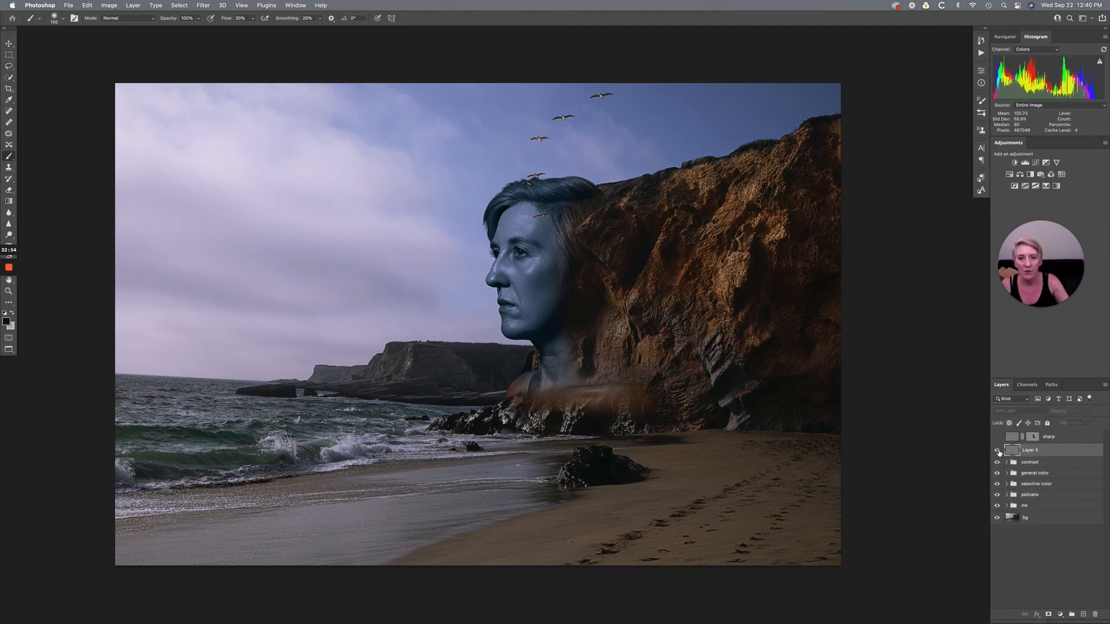
left_click(998, 451)
left_click(997, 450)
left_click(997, 451)
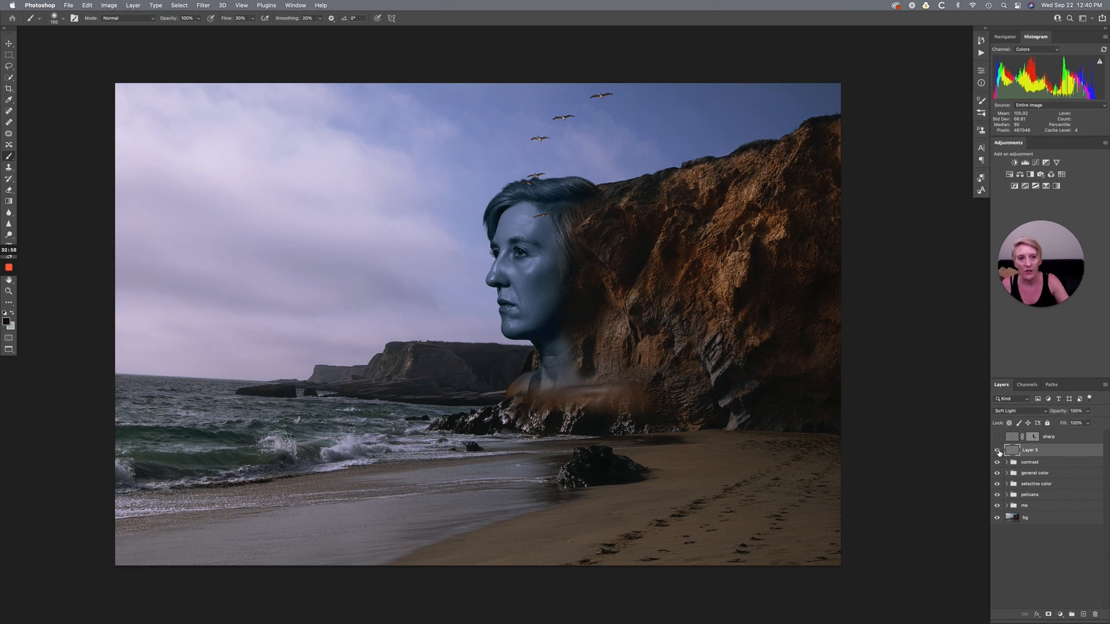
left_click(998, 450)
left_click(997, 450)
left_click(998, 450)
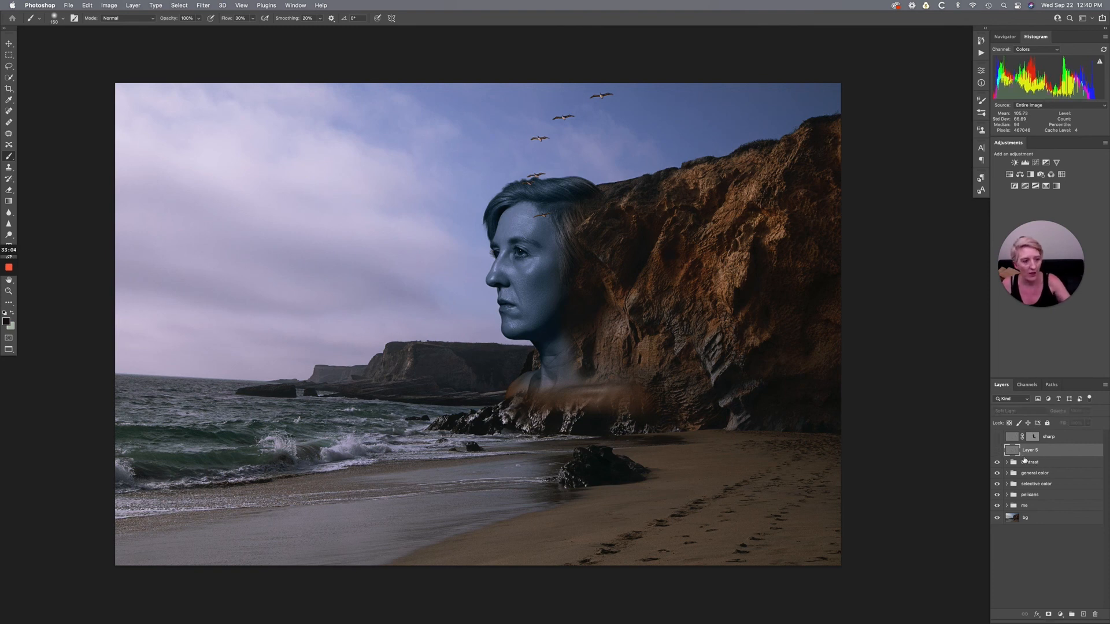
key("BackSpace")
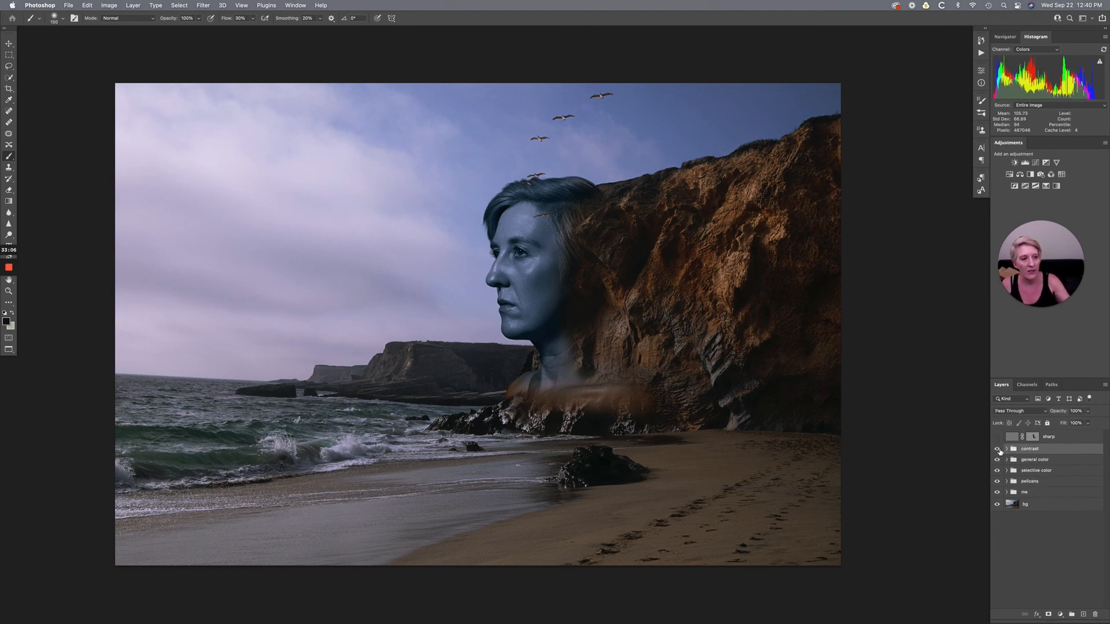
- Show the sharp layer and view its layer mask on its own, returning to the full image
left_click(997, 436)
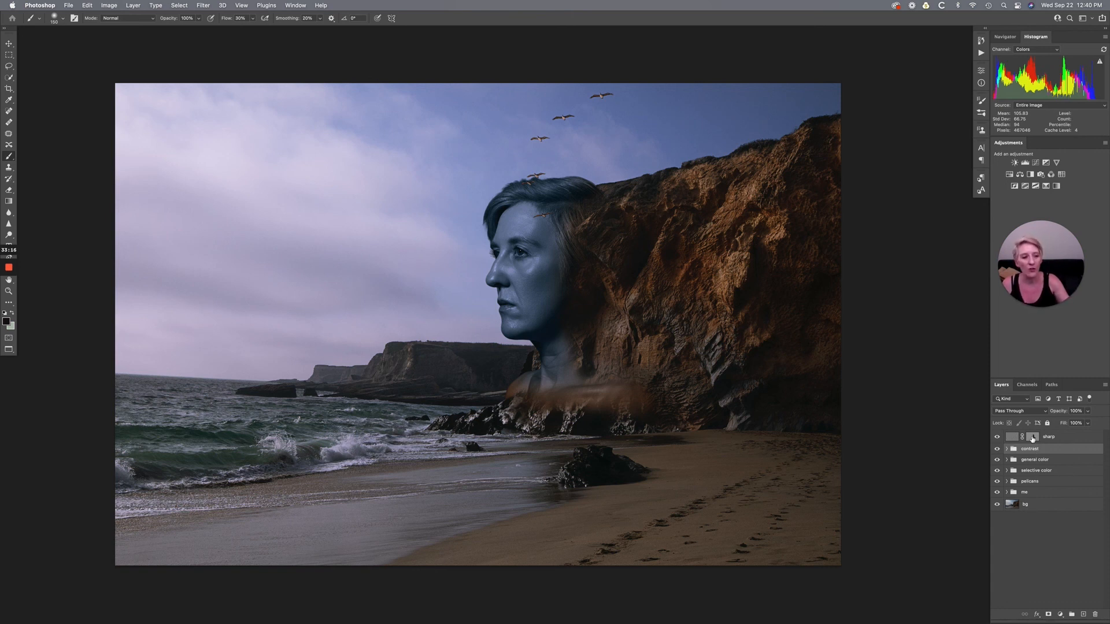
left_click(1033, 438, "alt")
key("x")
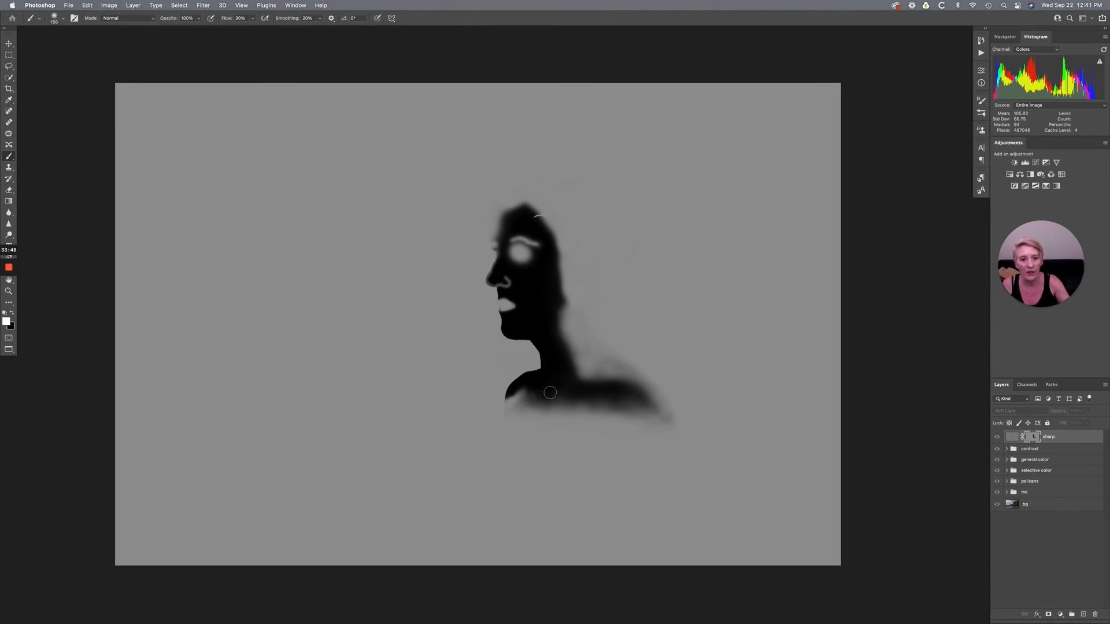
left_click(1034, 438, "alt")
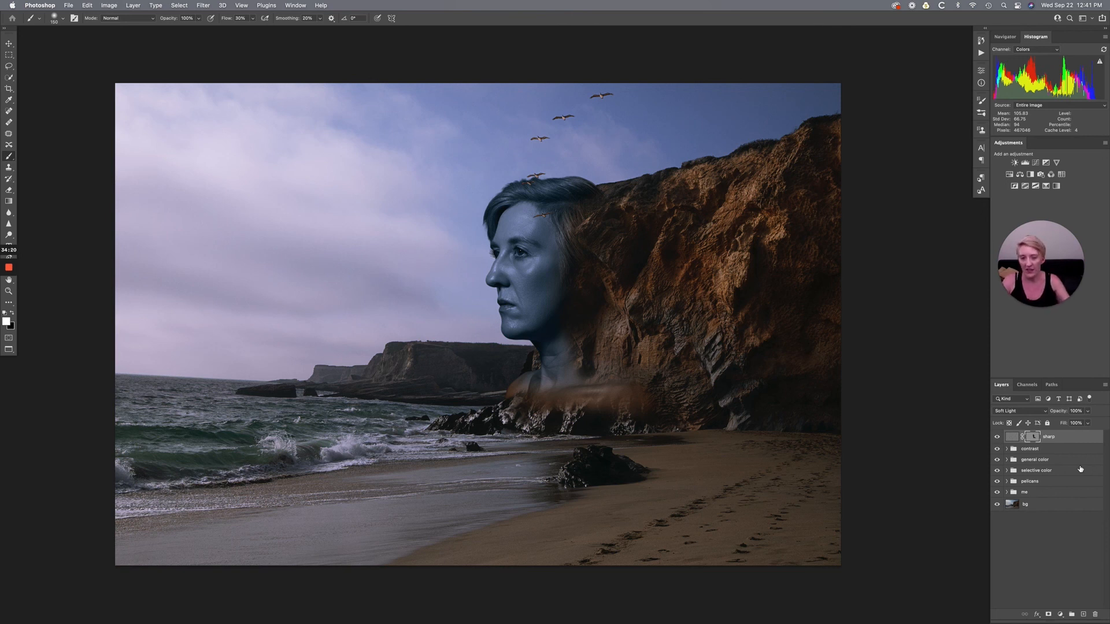
- Examine the sharpened cliff, face, eyes and hair up close, and return to the whole composite
key("super+minus")
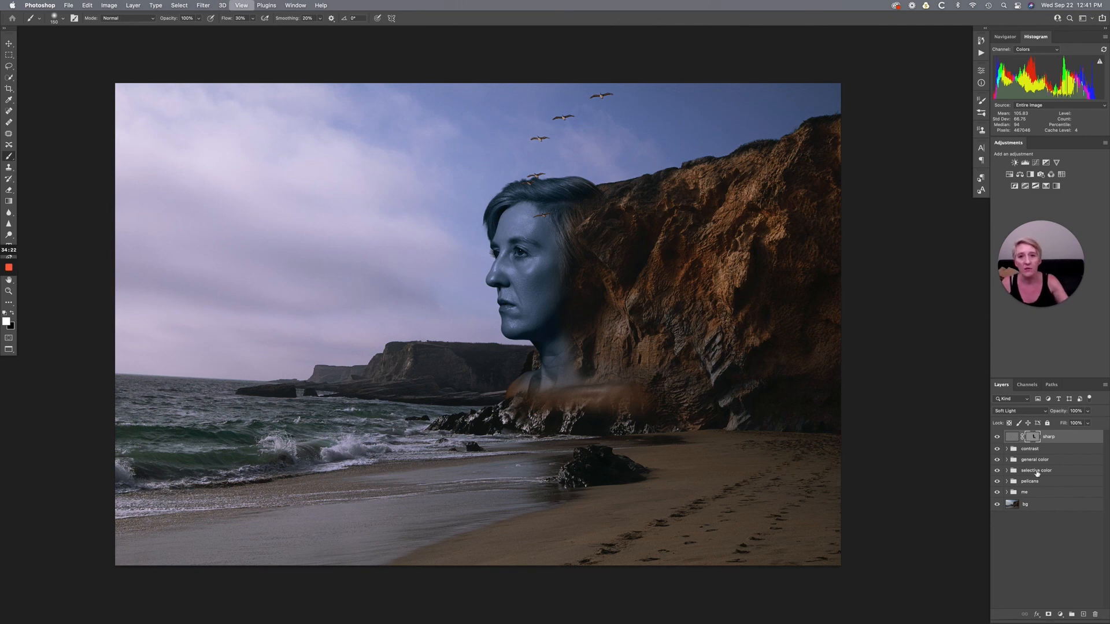
key("super+plus")
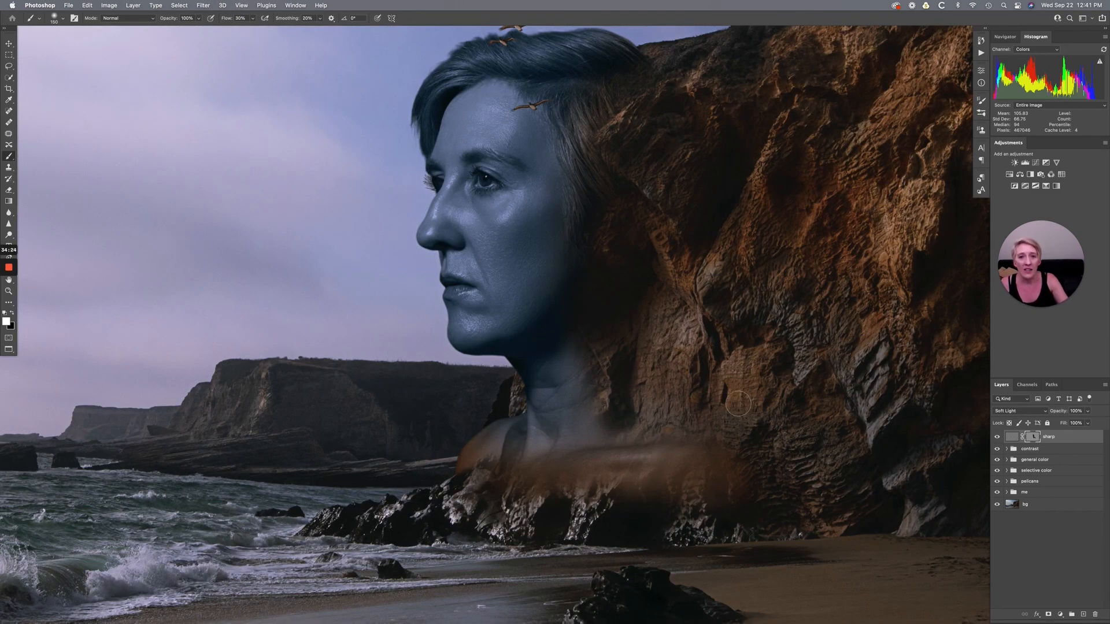
scroll(741, 403, "up", 2)
scroll(742, 403, "up", 2)
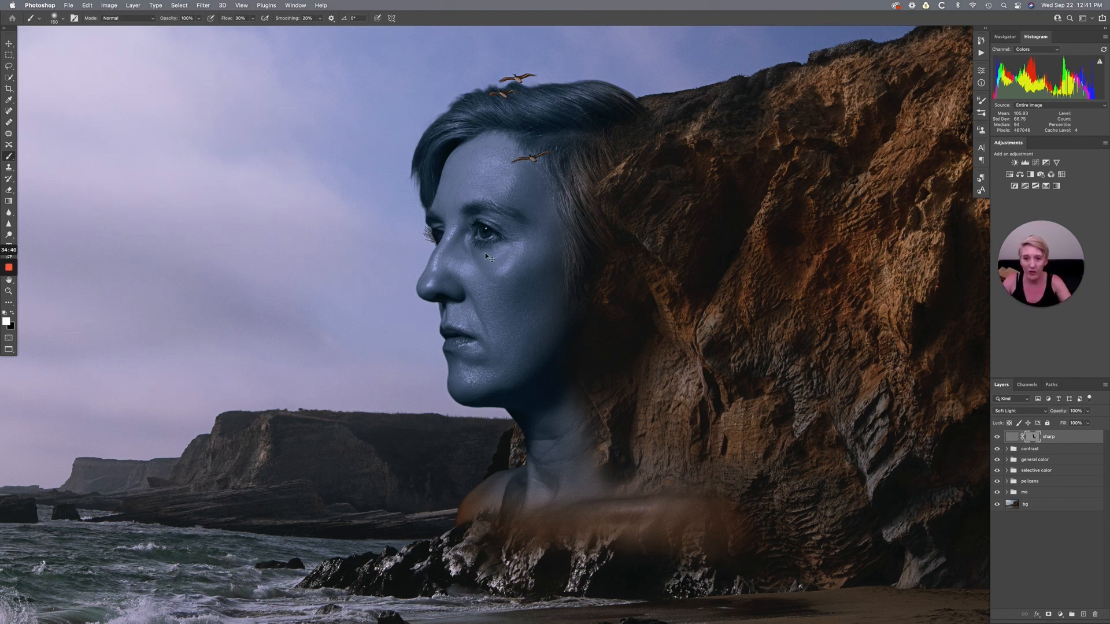
key("super+plus")
scroll(491, 255, "up", 5)
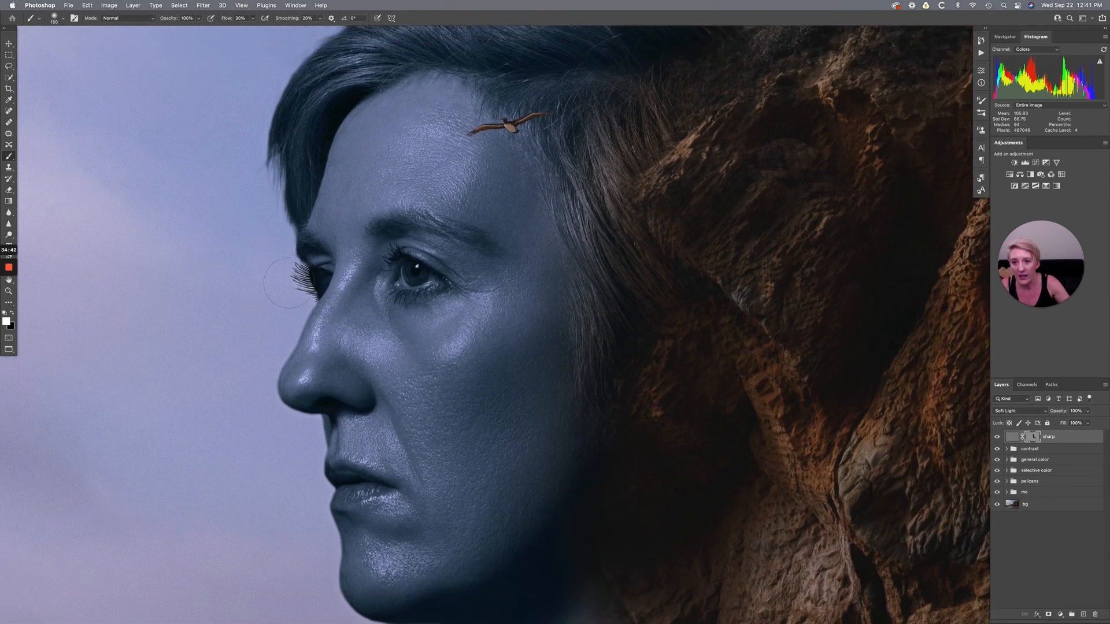
scroll(279, 267, "up", 5)
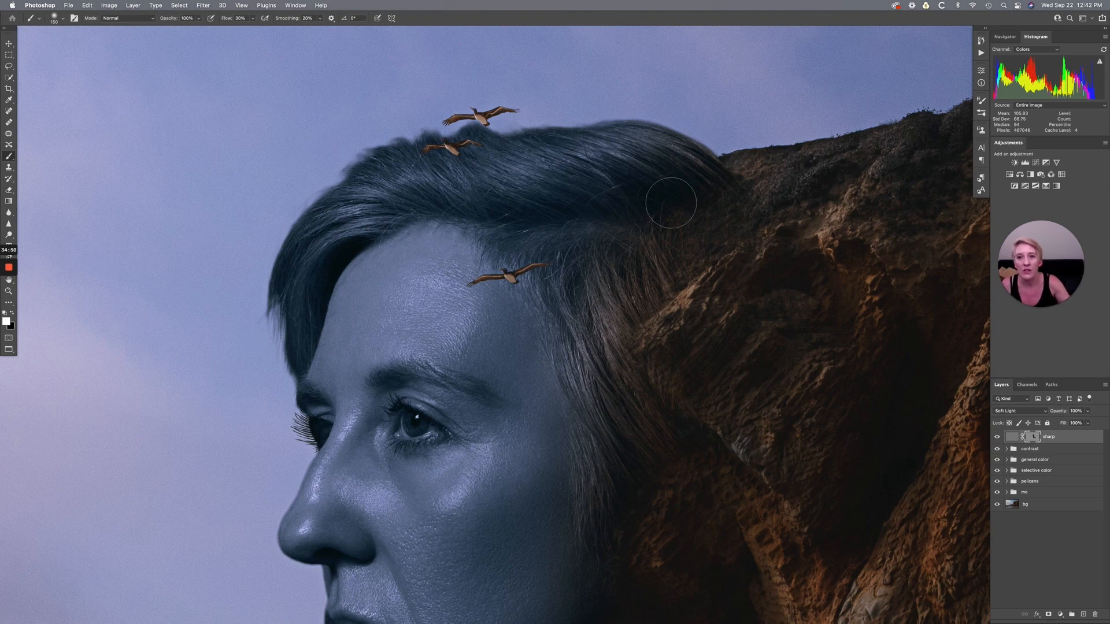
key("super+0")
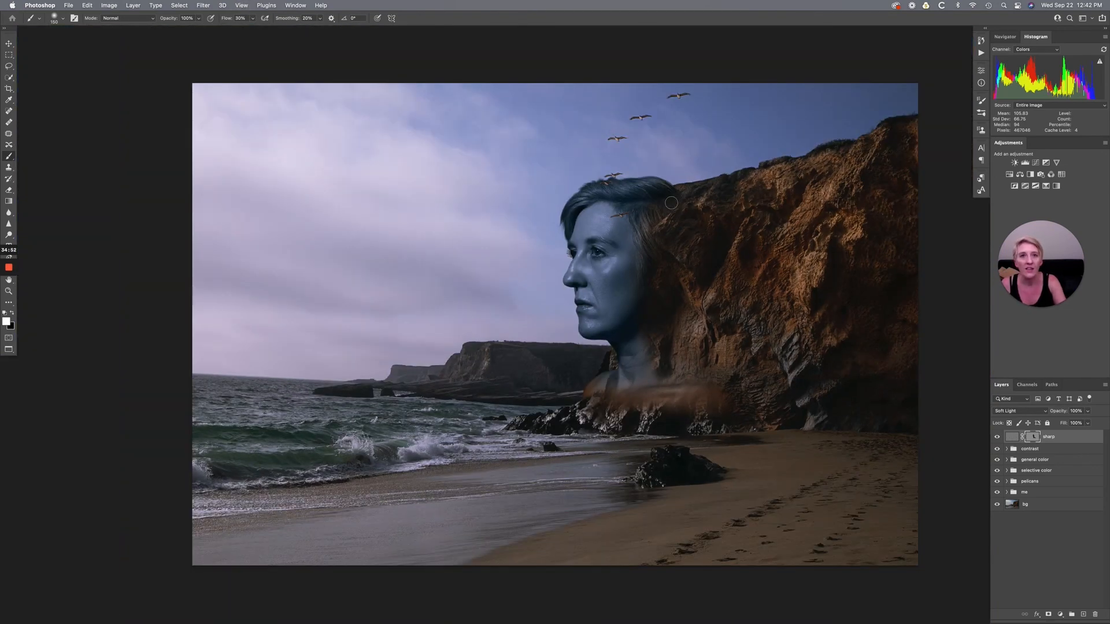